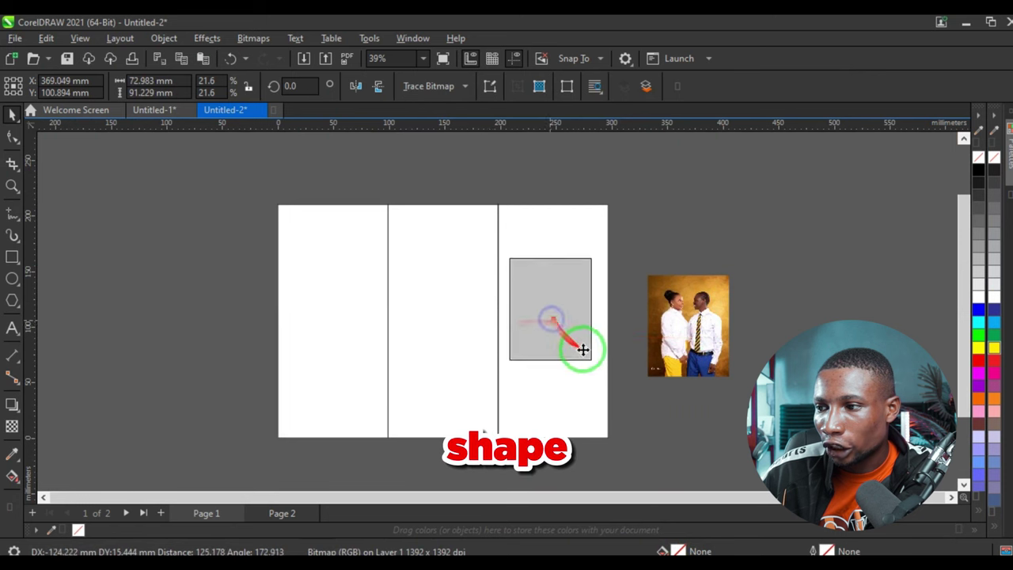
# Place the couple photo inside the third panel's frame and scale it to about 136 by 171 mm so it fills the panel's width
pyautogui.click(594, 364)
pyautogui.doubleClick(569, 298)
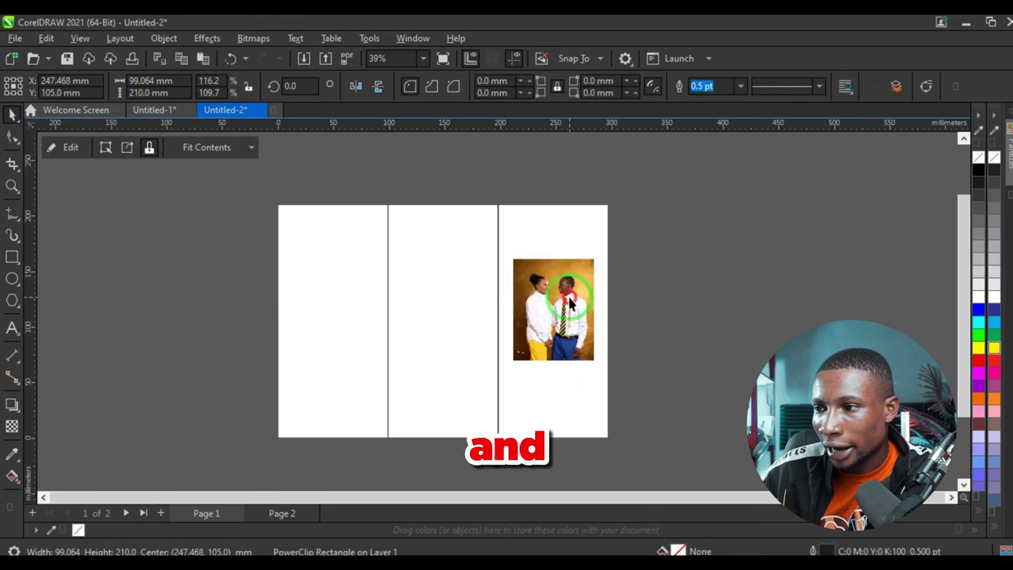
pyautogui.scroll(2, 594, 357)
pyautogui.moveTo(597, 366)
pyautogui.mouseDown()
pyautogui.moveTo(646, 423)
pyautogui.moveTo(583, 361)
pyautogui.mouseUp()
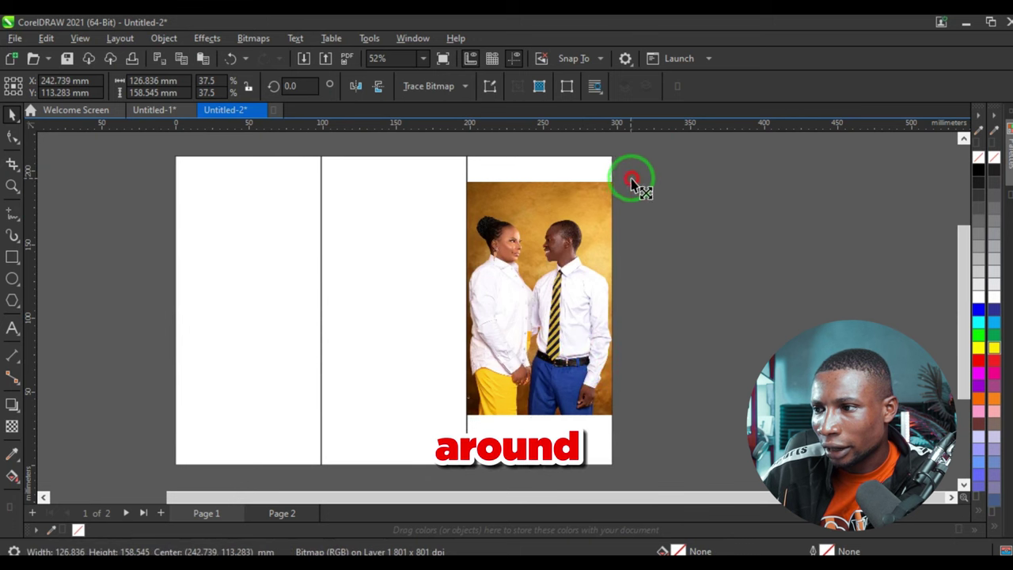
pyautogui.moveTo(631, 178); pyautogui.dragTo(642, 169)
pyautogui.moveTo(577, 292); pyautogui.dragTo(579, 305)
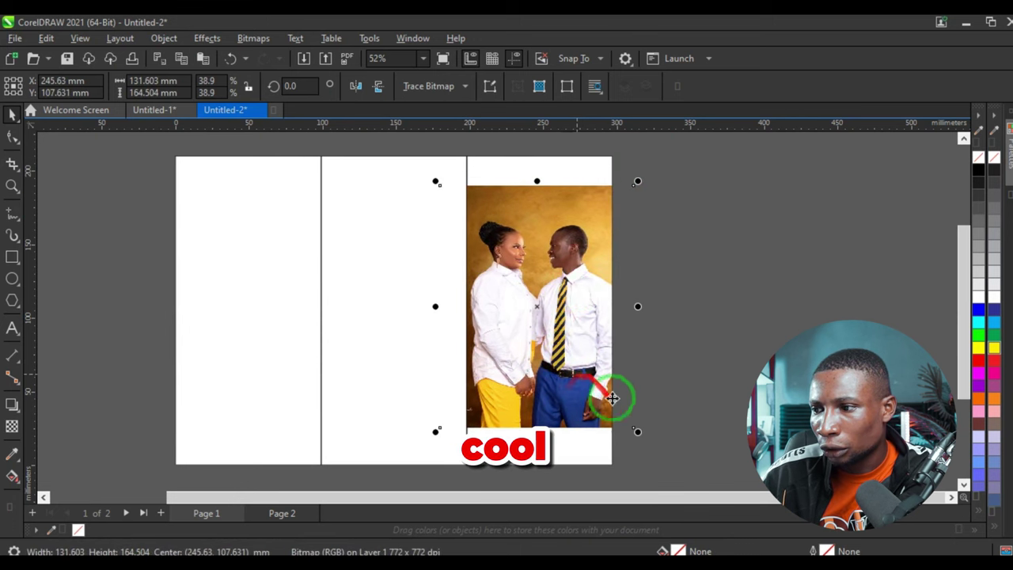
pyautogui.moveTo(638, 432); pyautogui.dragTo(645, 441)
pyautogui.scroll(1, 590, 383)
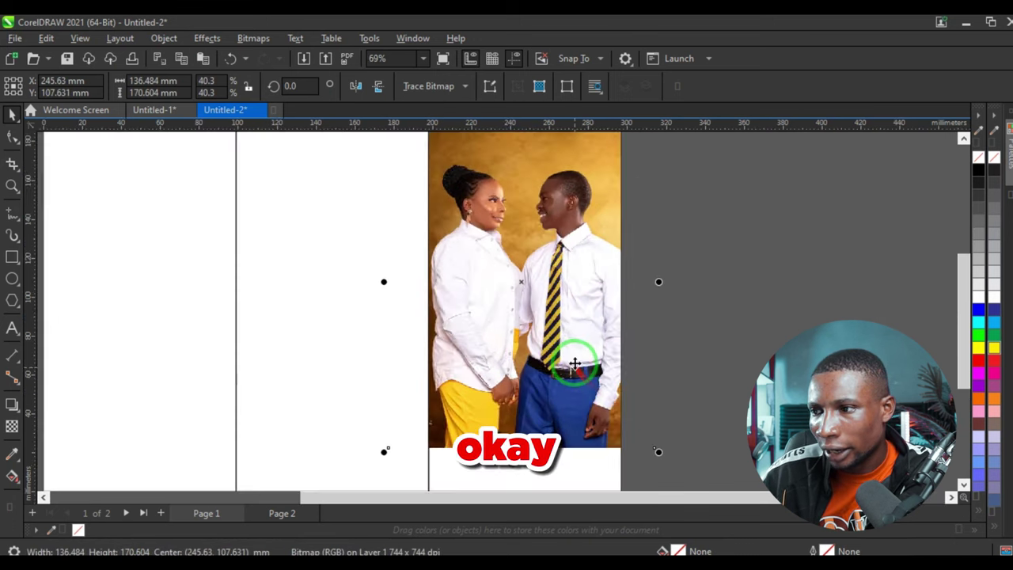
pyautogui.scroll(-2, 558, 307)
pyautogui.scroll(-2, 700, 264)
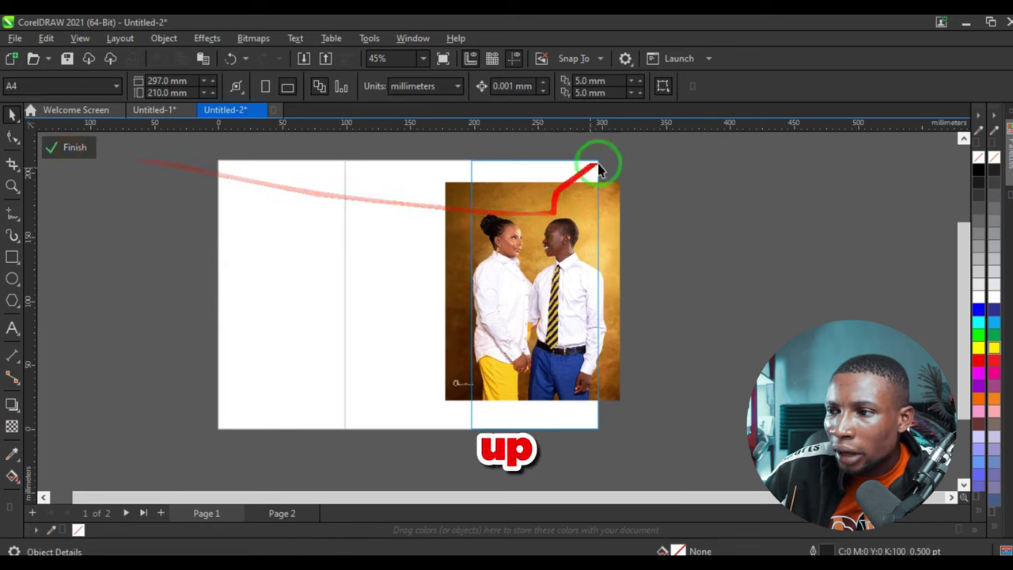
# Inside the frame, duplicate the photo and stretch the copy behind it up to the panel's top edge, about 188 mm tall
pyautogui.scroll(2, 596, 167)
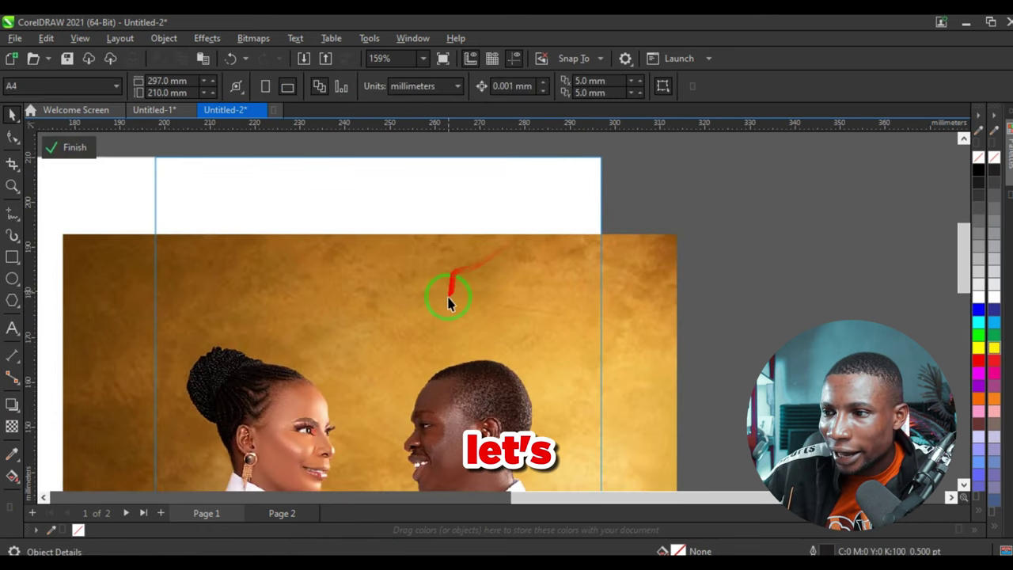
pyautogui.scroll(-2, 447, 296)
pyautogui.click(433, 294)
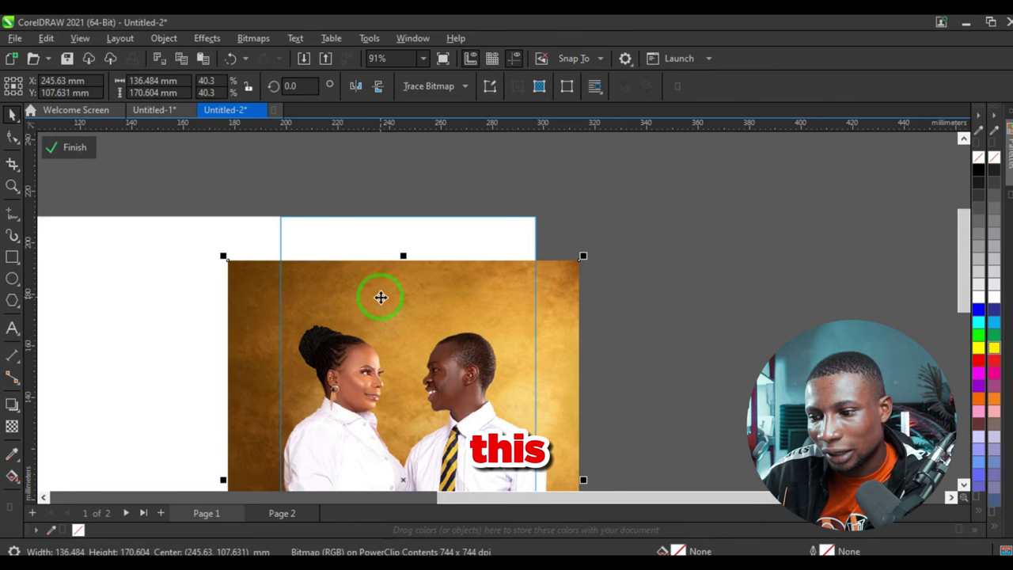
pyautogui.scroll(-3, 410, 286)
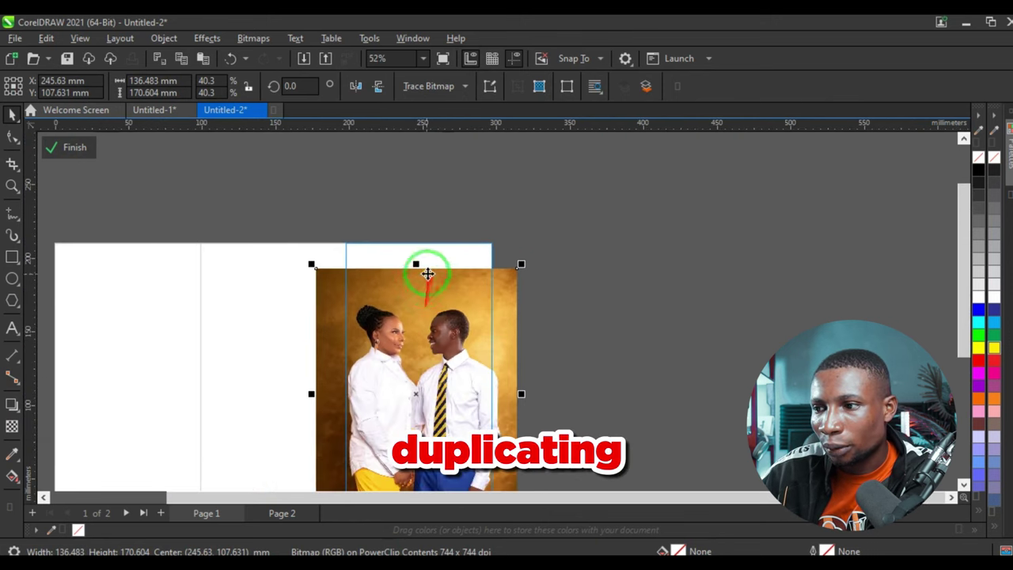
pyautogui.scroll(2, 413, 261)
pyautogui.moveTo(418, 280); pyautogui.dragTo(429, 246)
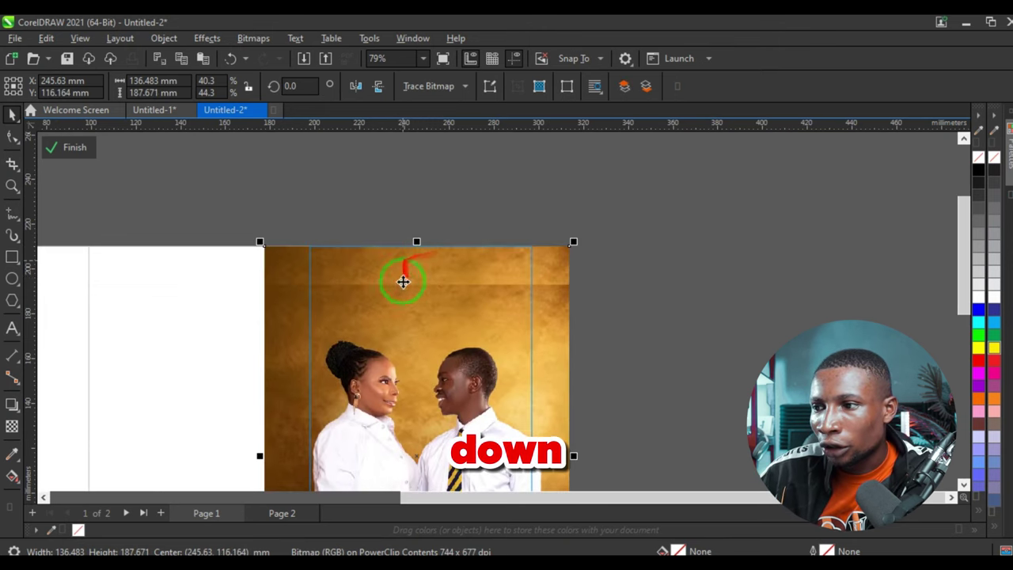
pyautogui.scroll(3, 399, 283)
pyautogui.scroll(-2, 545, 264)
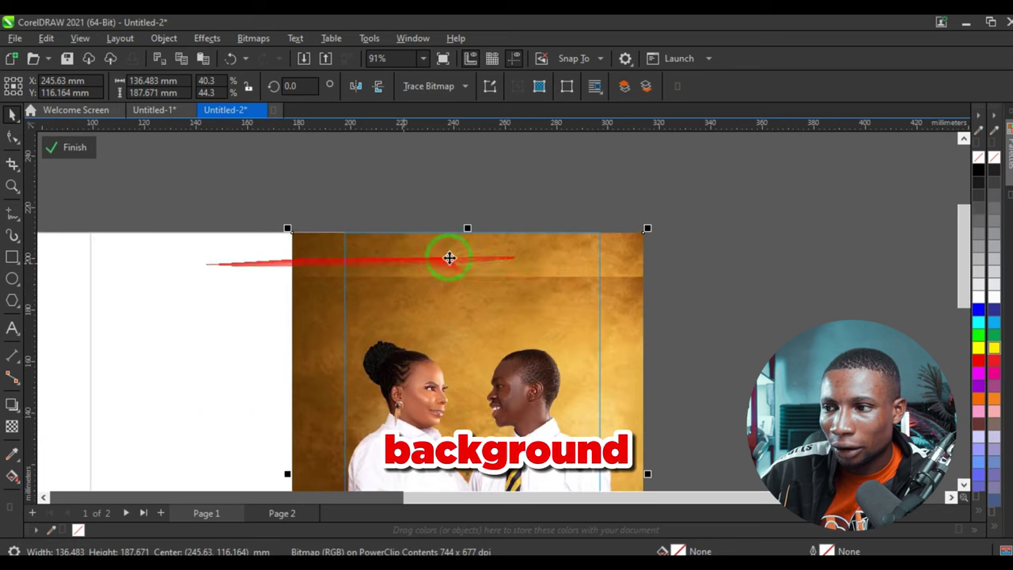
pyautogui.scroll(2, 440, 287)
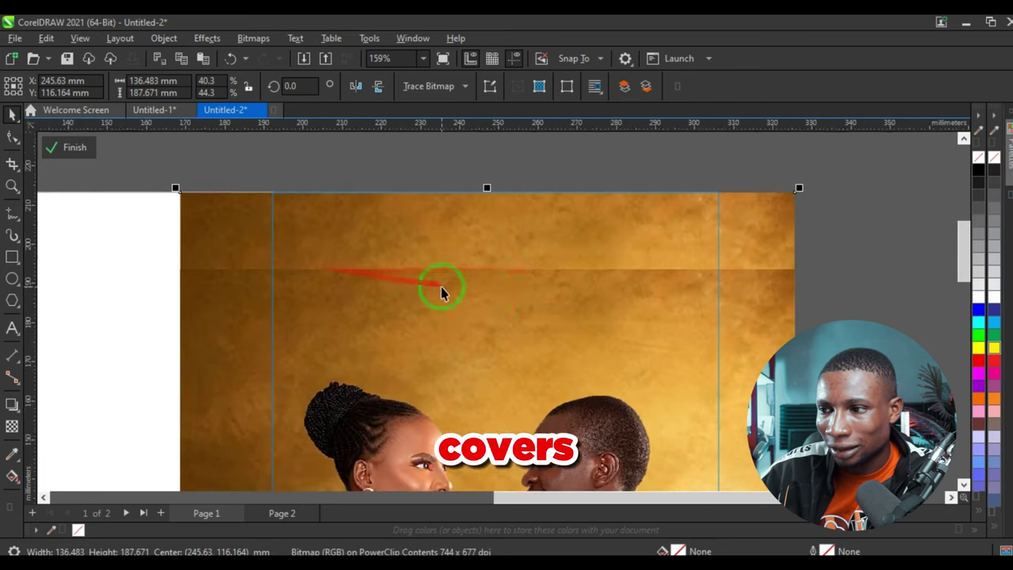
# Fade the upper edge of the original photo into the stretched copy with a short vertical linear transparency and finish editing the frame contents
pyautogui.click(518, 293)
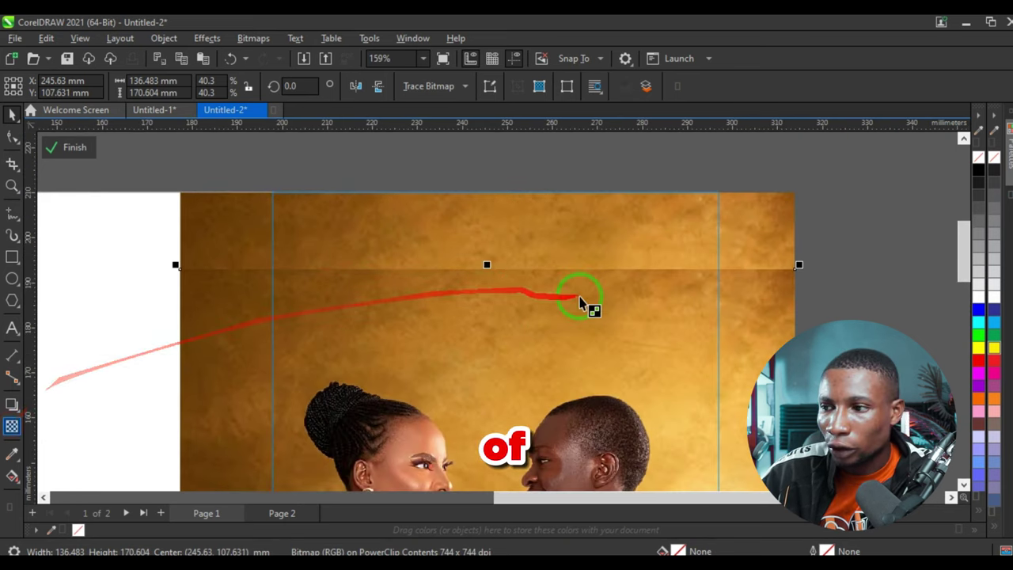
pyautogui.scroll(1, 526, 316)
pyautogui.moveTo(488, 277); pyautogui.dragTo(488, 321)
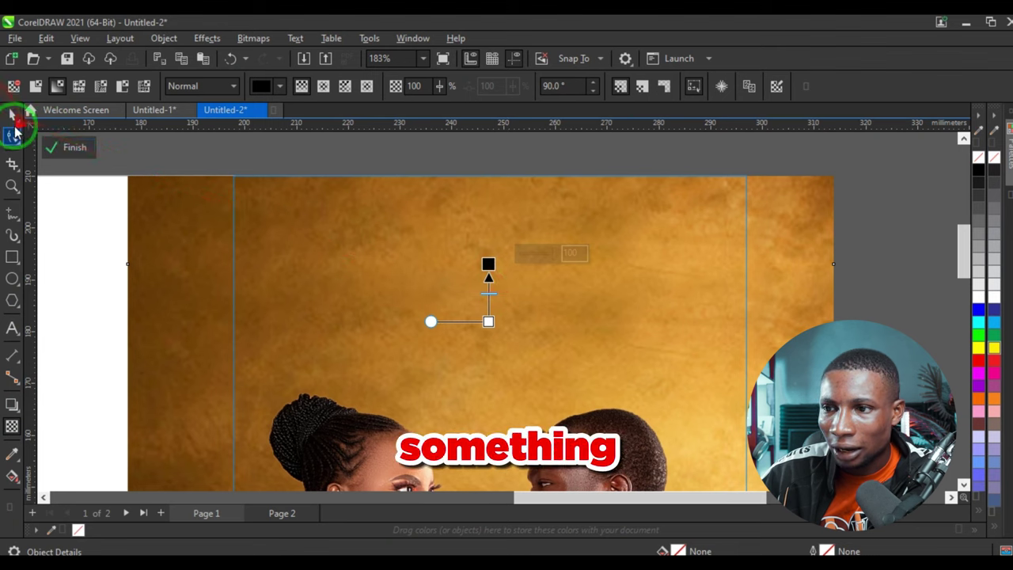
pyautogui.click(62, 148)
pyautogui.click(58, 148)
pyautogui.scroll(-5, 421, 212)
pyautogui.click(676, 220)
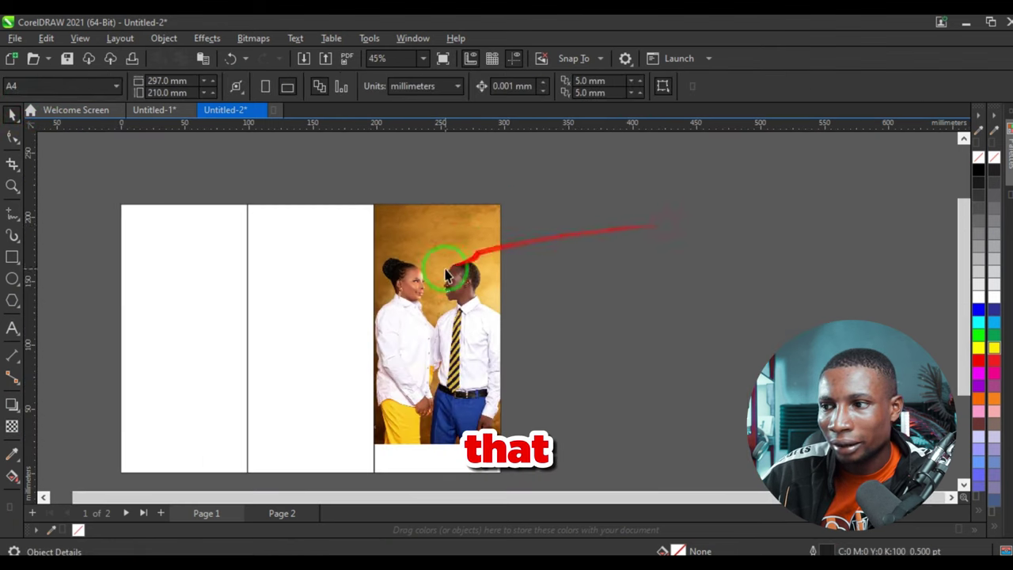
# Inside the third panel's frame, draw a rectangle about 222 by 81 mm across the lower part of the photo
pyautogui.scroll(2, 447, 266)
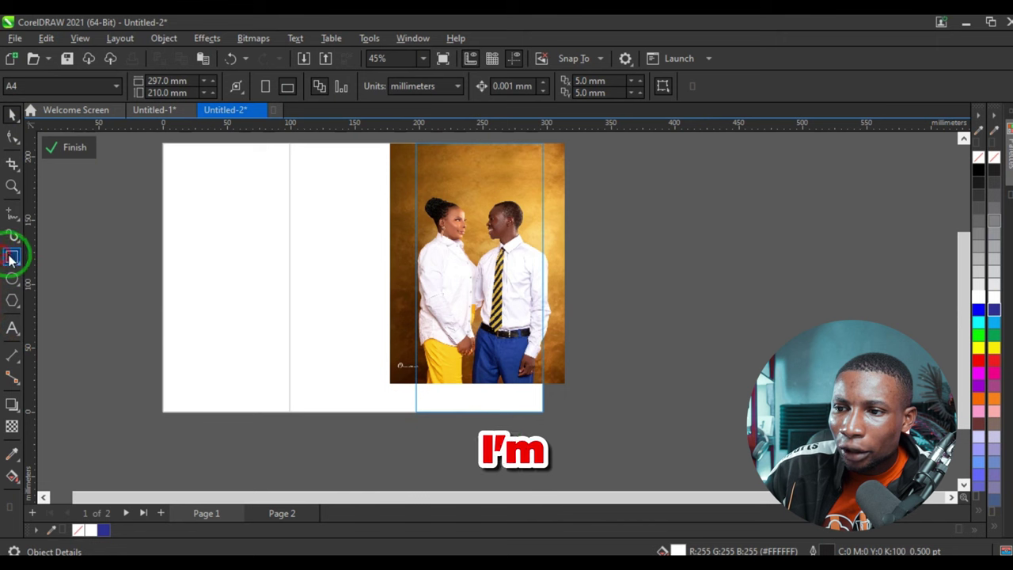
pyautogui.click(12, 256)
pyautogui.moveTo(338, 447); pyautogui.dragTo(621, 345)
pyautogui.click(12, 113)
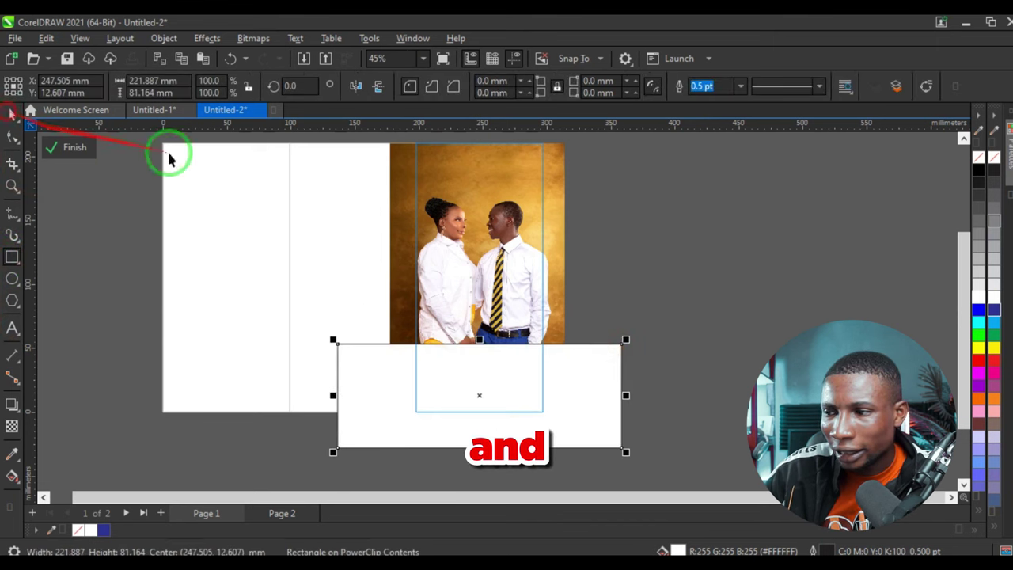
# Fill the rectangle with dark blue (C100 M100 Y0 K0) and remove its outline
pyautogui.click(979, 309)
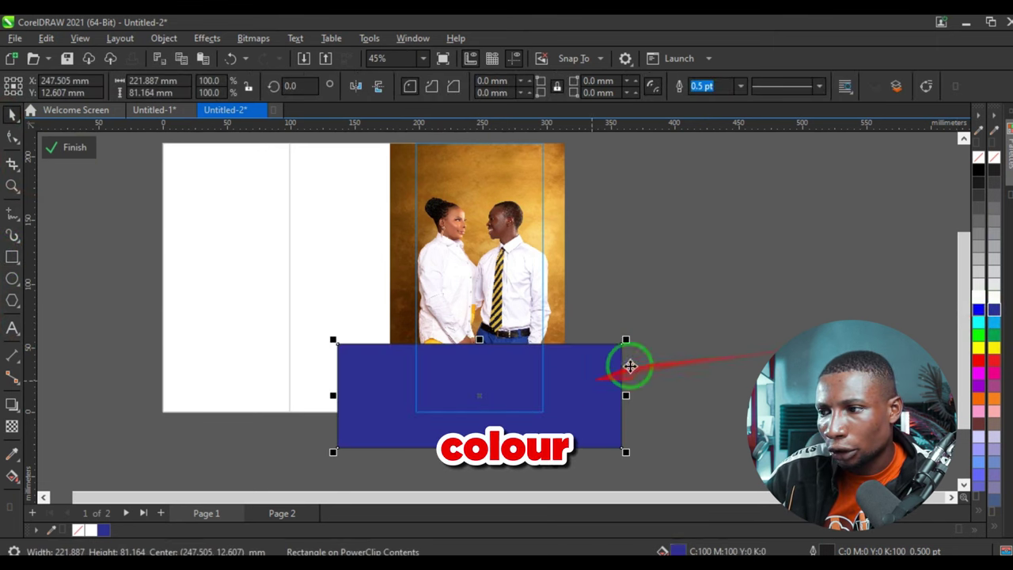
pyautogui.rightClick(975, 161)
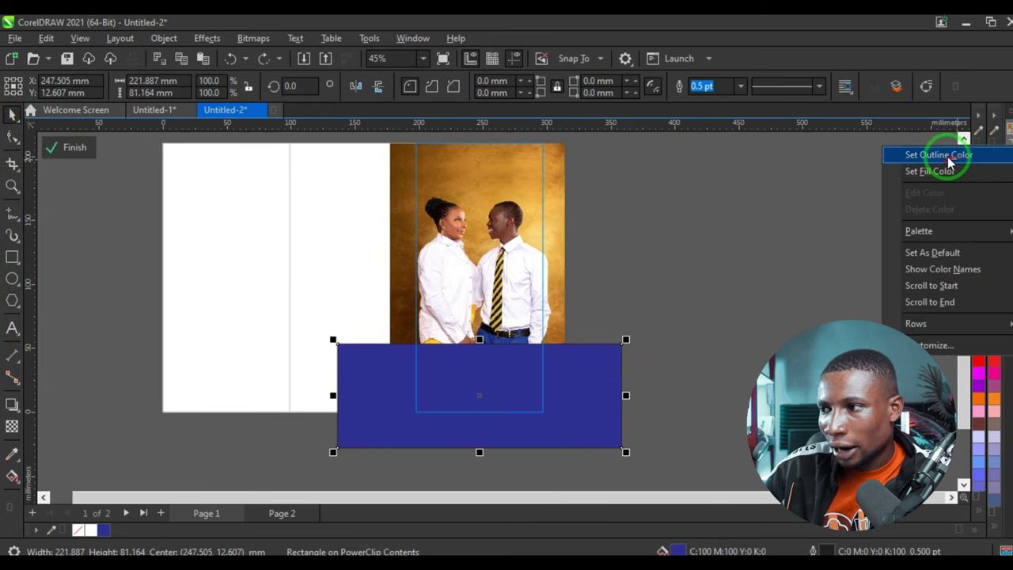
pyautogui.click(949, 156)
pyautogui.scroll(2, 495, 405)
pyautogui.scroll(-2, 495, 406)
# Skew the blue rectangle vertically to about 8.7° so its top edge slopes up to the right, and lower it over the photo's bottom
pyautogui.click(511, 364)
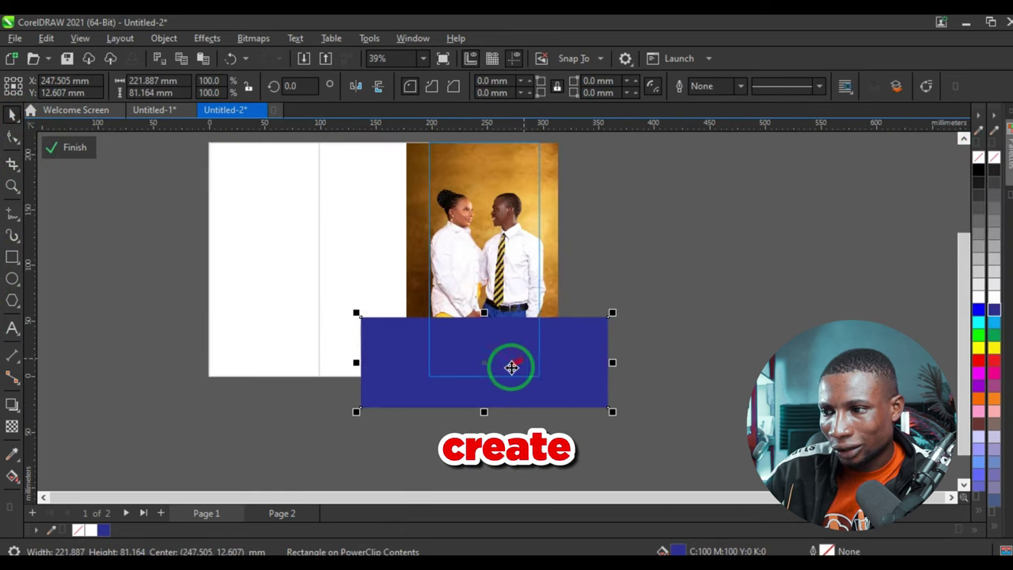
pyautogui.scroll(3, 581, 355)
pyautogui.click(574, 344)
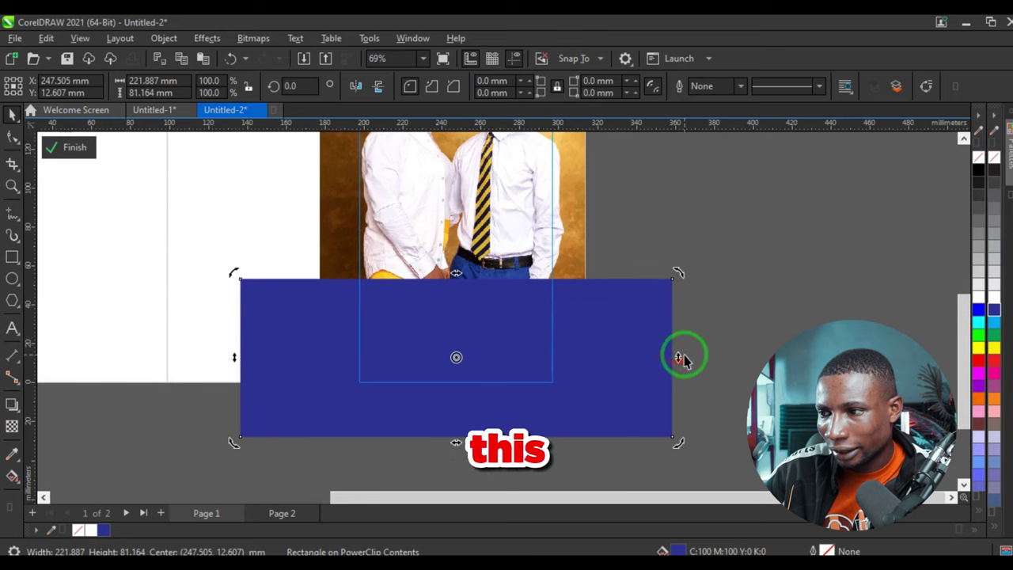
pyautogui.moveTo(682, 359); pyautogui.dragTo(678, 320)
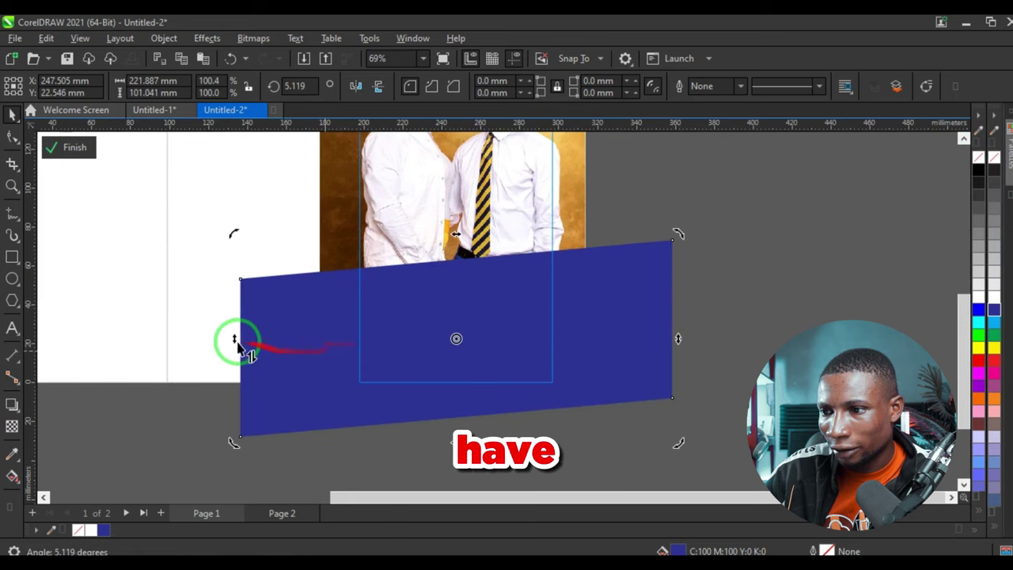
pyautogui.moveTo(235, 341); pyautogui.dragTo(235, 366)
pyautogui.moveTo(504, 342)
pyautogui.mouseDown()
pyautogui.moveTo(497, 368)
pyautogui.moveTo(507, 342)
pyautogui.mouseUp()
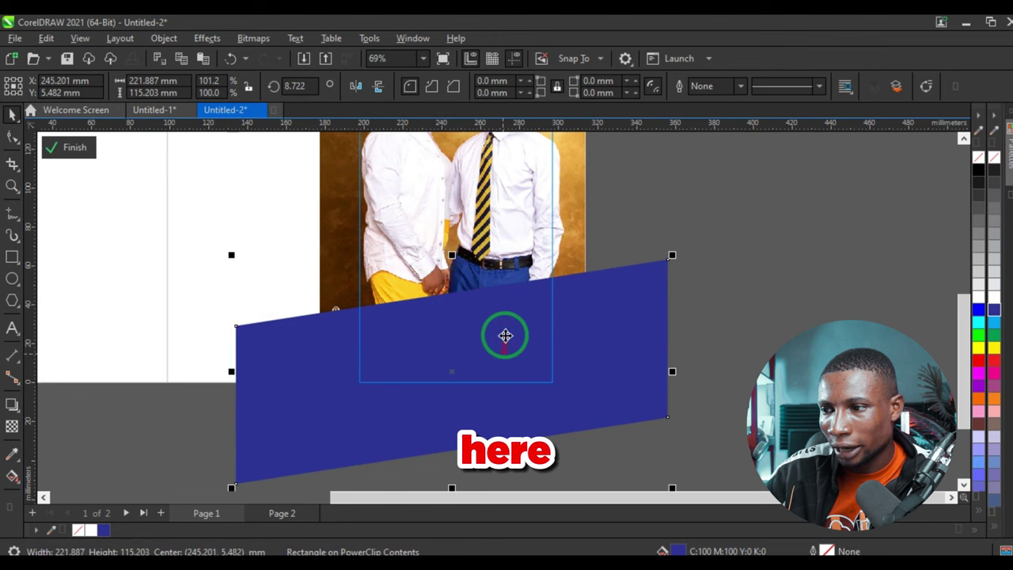
# Apply a linear fountain fill from dark blue to light blue (C100) across the slanted shape and finish editing the frame contents
pyautogui.scroll(-1, 507, 342)
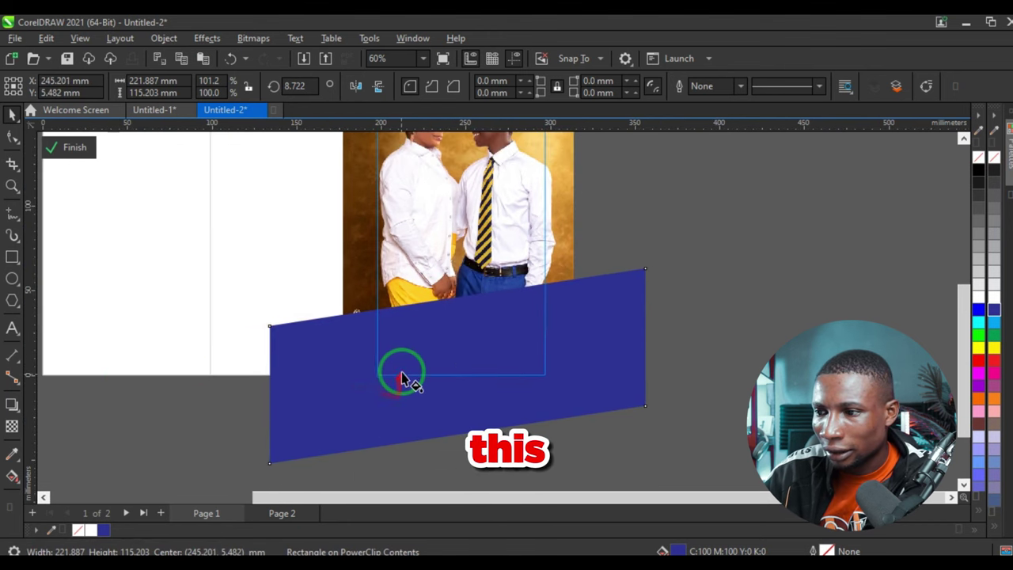
pyautogui.moveTo(402, 366); pyautogui.dragTo(549, 317)
pyautogui.moveTo(643, 297); pyautogui.dragTo(722, 265)
pyautogui.click(995, 322)
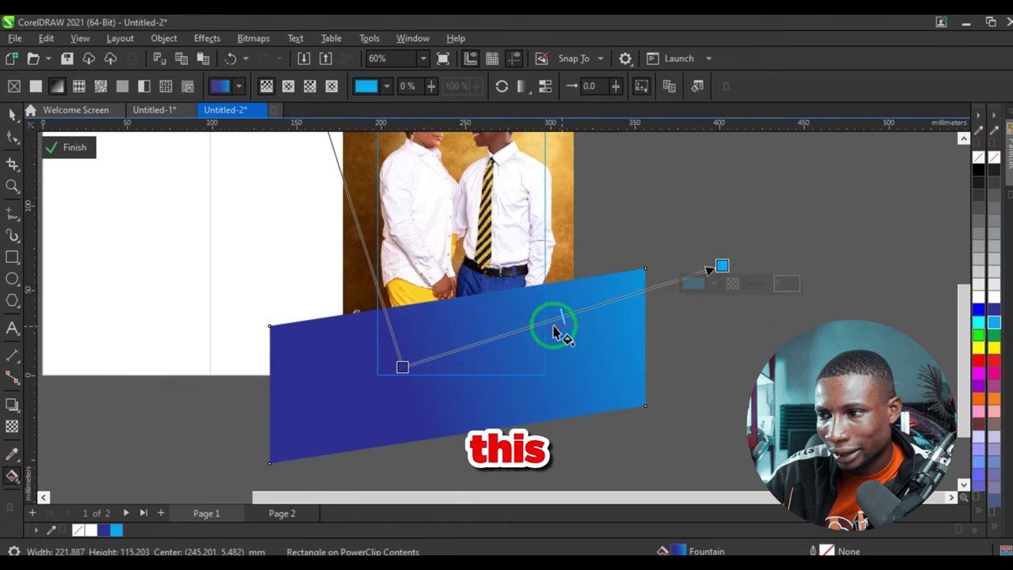
pyautogui.moveTo(404, 367); pyautogui.dragTo(413, 351)
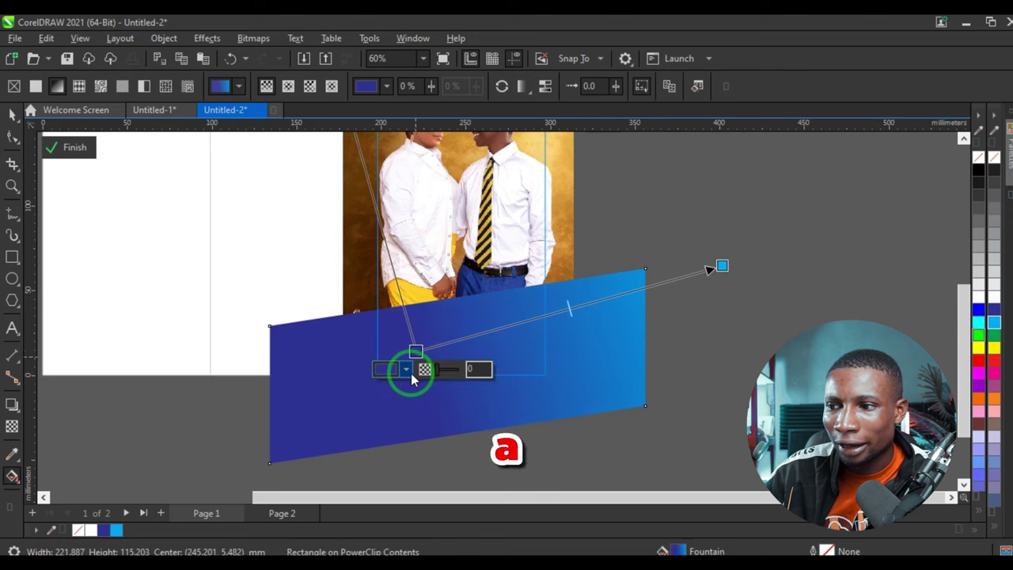
pyautogui.moveTo(722, 265); pyautogui.dragTo(668, 285)
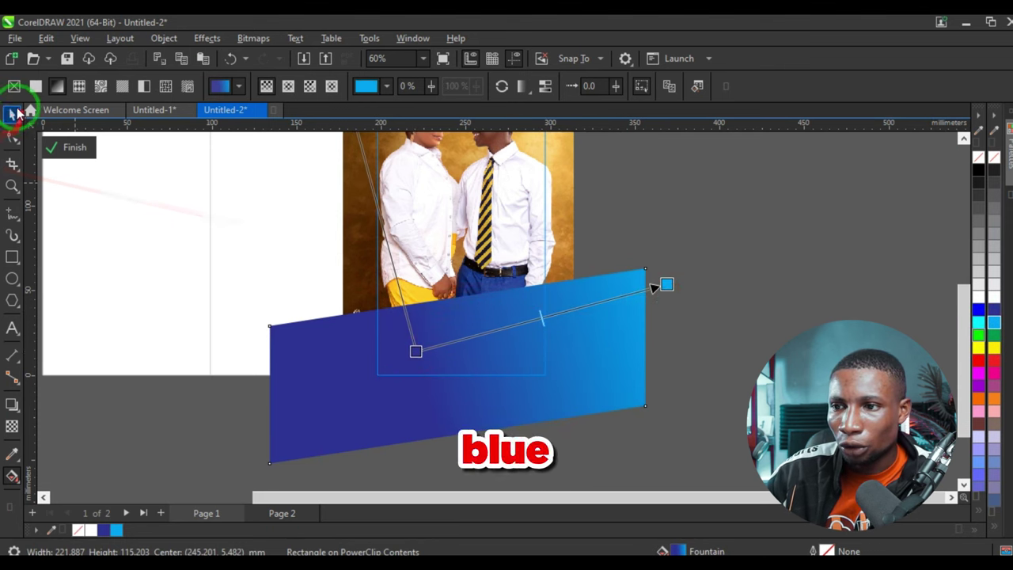
pyautogui.click(12, 113)
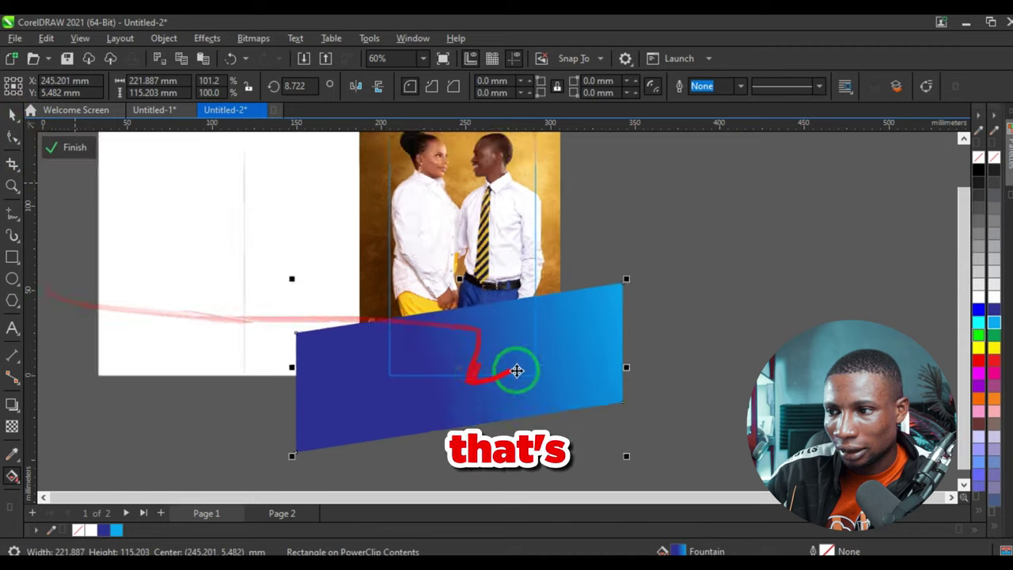
pyautogui.scroll(-2, 516, 371)
pyautogui.scroll(1, 224, 270)
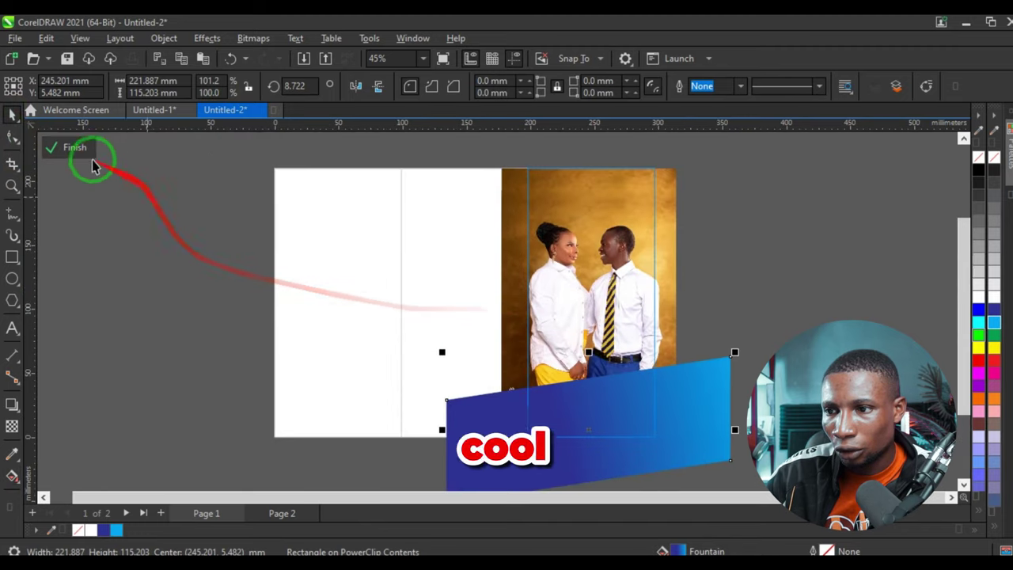
pyautogui.click(79, 150)
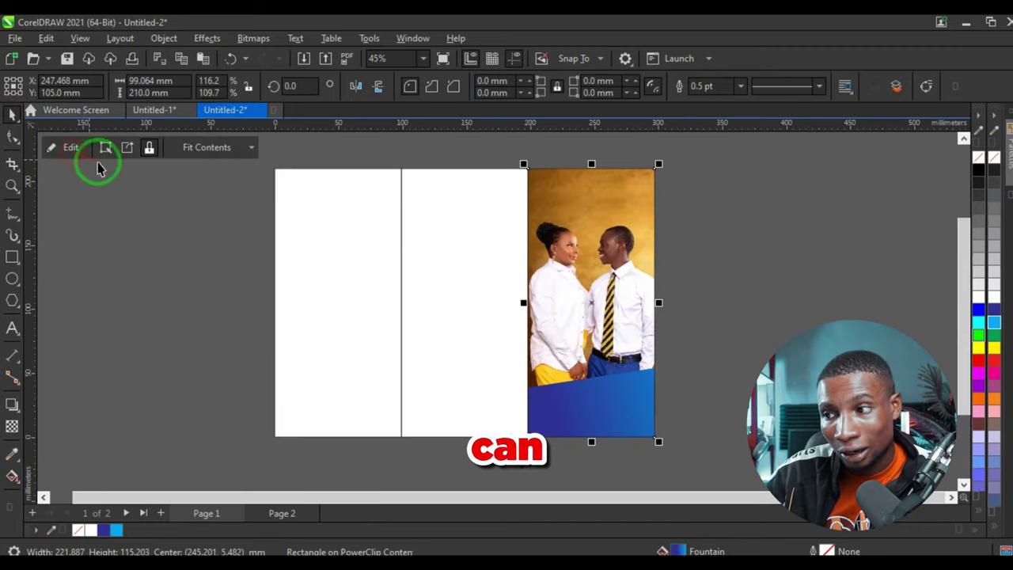
# Remove the outline from the third panel's photo frame
pyautogui.click(779, 286)
pyautogui.scroll(5, 607, 188)
pyautogui.scroll(2, 607, 189)
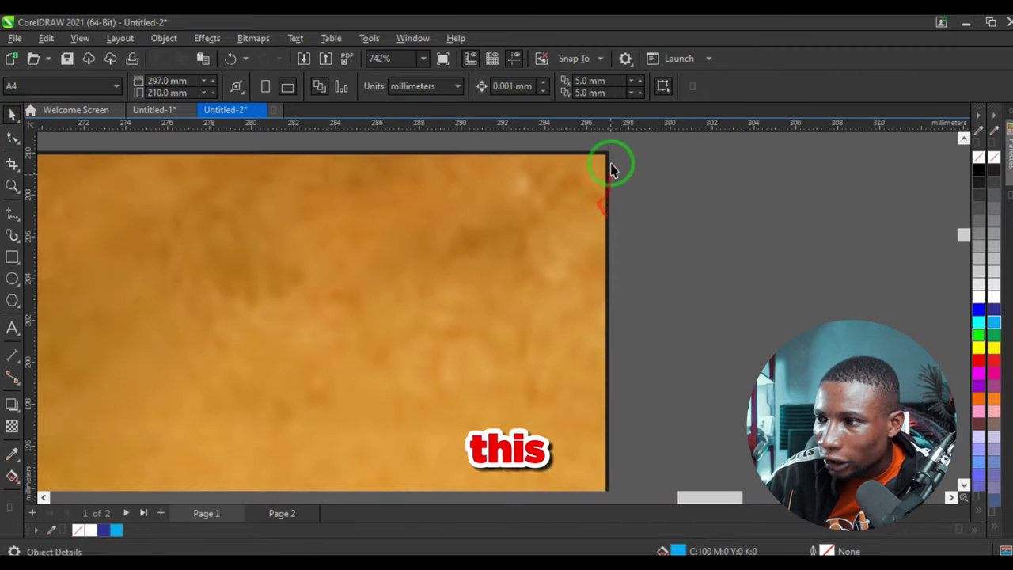
pyautogui.scroll(2, 609, 181)
pyautogui.scroll(-2, 606, 235)
pyautogui.click(573, 219)
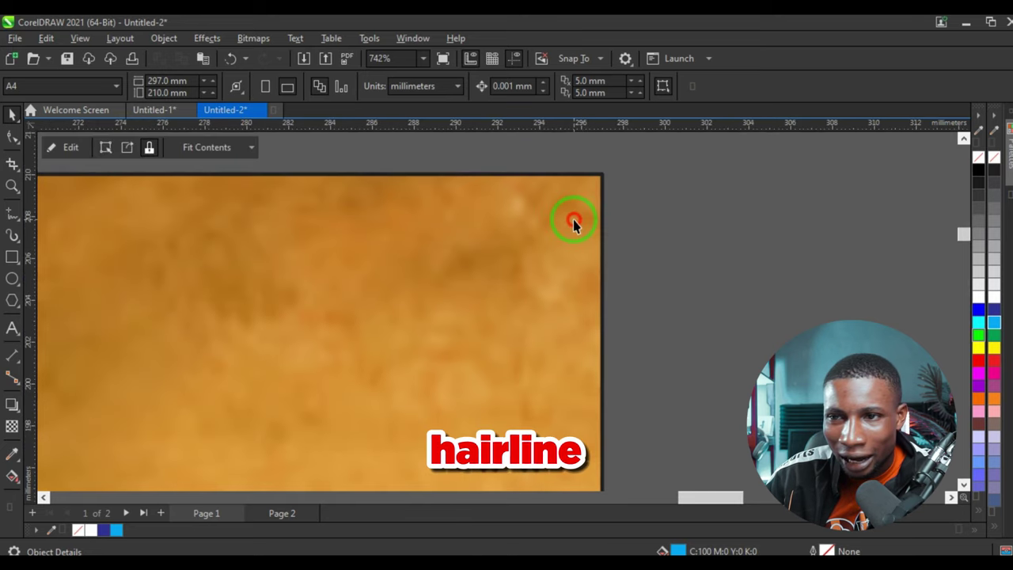
pyautogui.rightClick(981, 168)
pyautogui.click(968, 174)
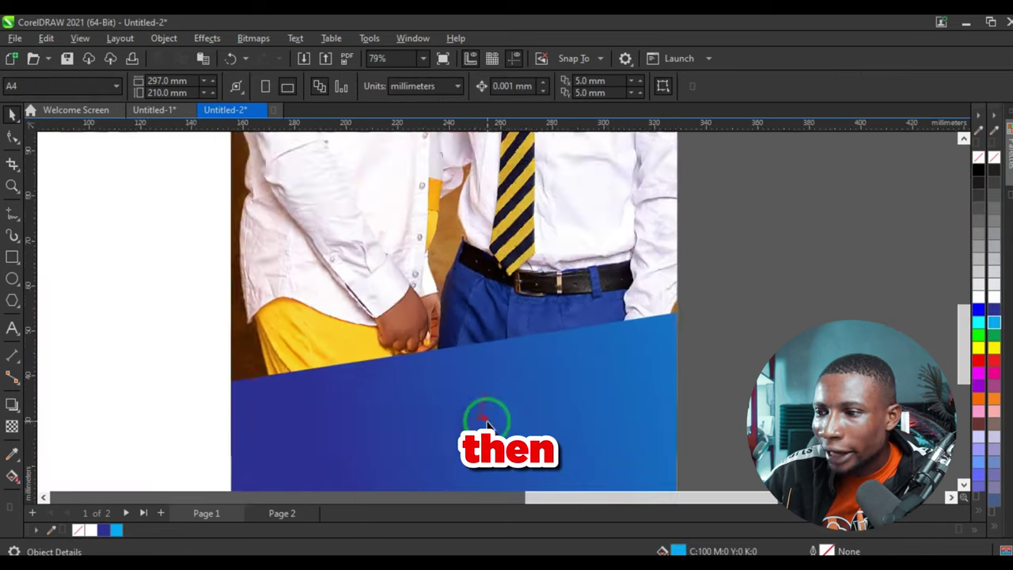
# Draw a light blue circle about 29 mm in diameter over the slanted shape's top edge and centre it horizontally on the panel
pyautogui.click(11, 278)
pyautogui.scroll(2, 441, 317)
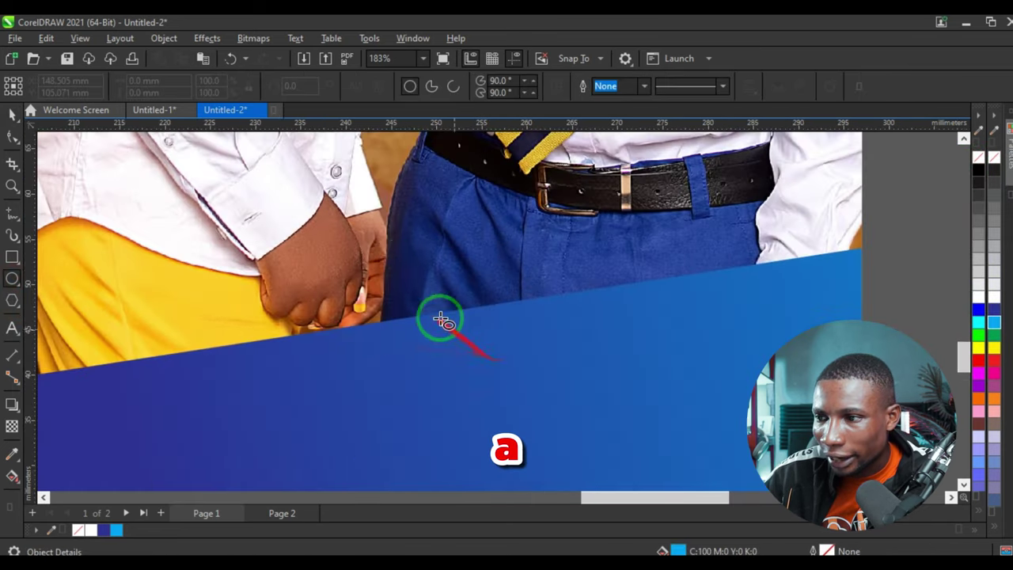
pyautogui.moveTo(319, 179); pyautogui.dragTo(593, 441)
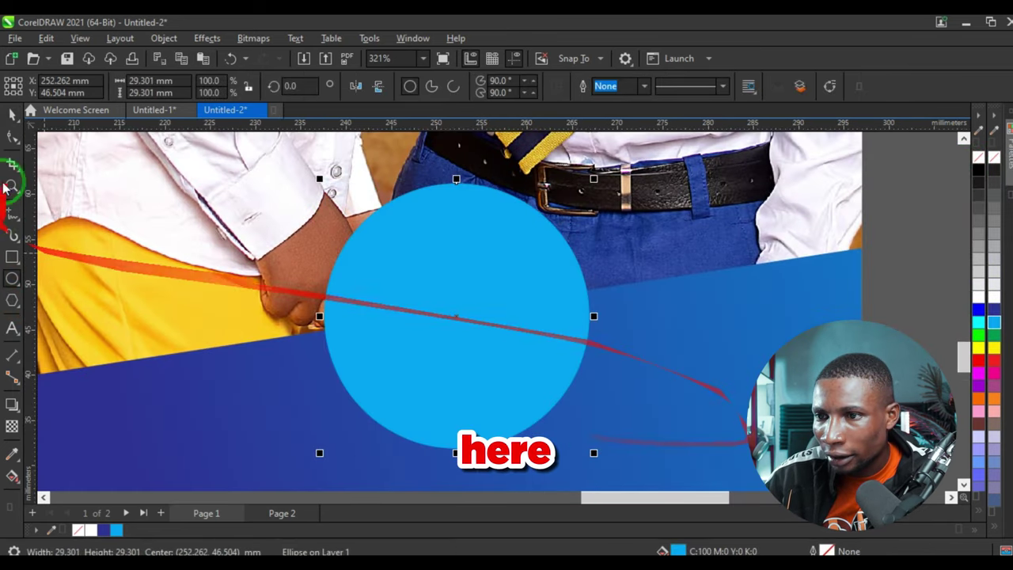
pyautogui.click(12, 115)
pyautogui.scroll(-2, 602, 307)
pyautogui.keyDown('shift'); pyautogui.click(663, 284); pyautogui.keyUp('shift')
pyautogui.press('c')
pyautogui.click(792, 286)
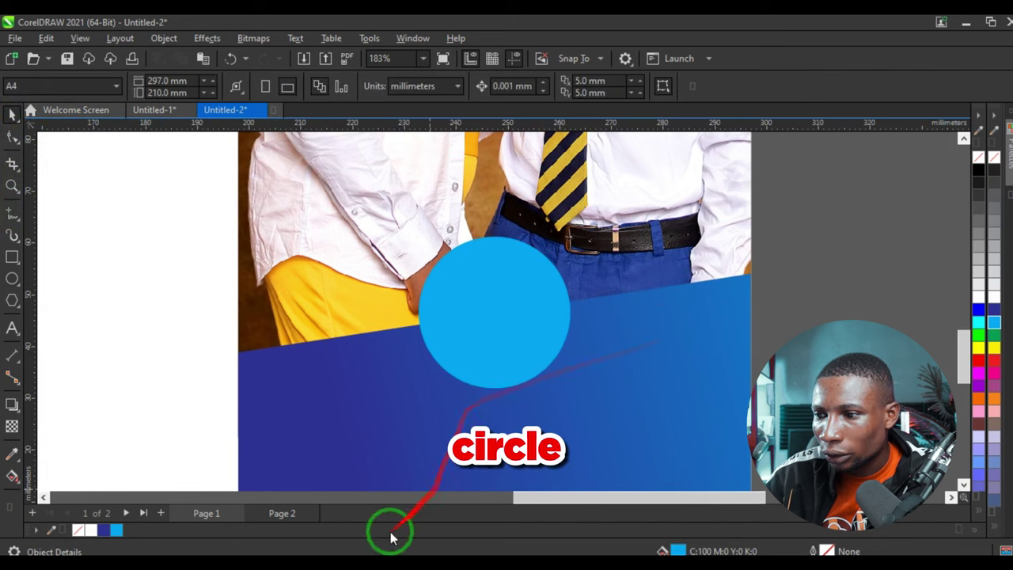
# Duplicate the light blue circle in place, scale the copy down to about 24 mm in diameter and fill it white
pyautogui.scroll(2, 550, 275)
pyautogui.click(515, 377)
pyautogui.hotkey('ctrl', 'c')
pyautogui.hotkey('ctrl', 'v')
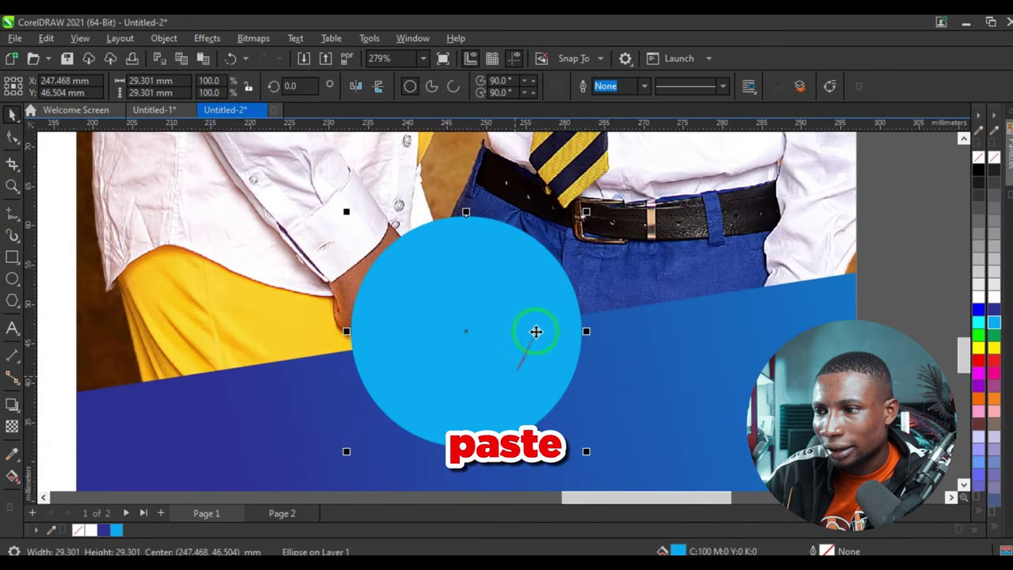
pyautogui.moveTo(586, 214); pyautogui.dragTo(569, 238)
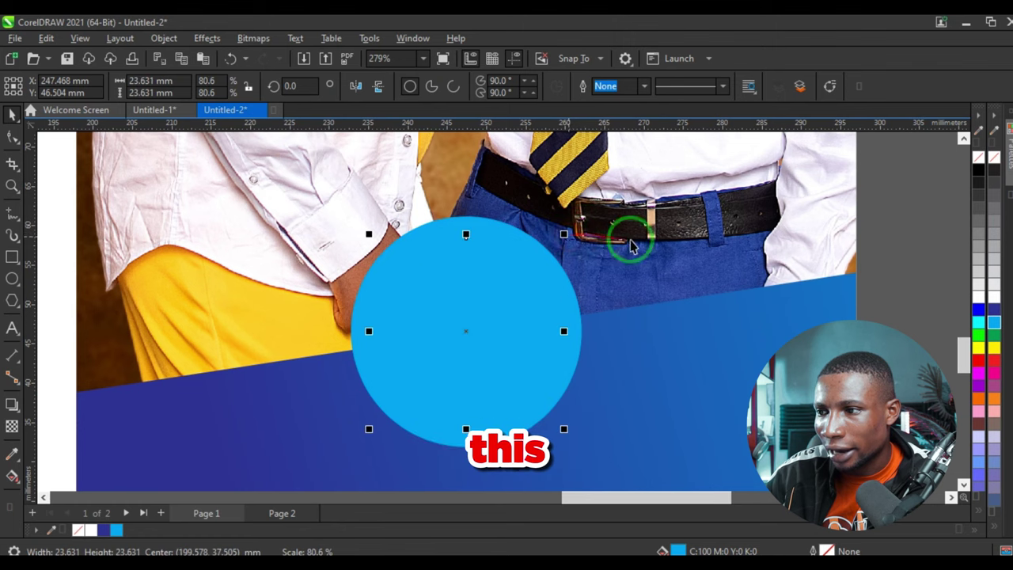
pyautogui.click(978, 303)
pyautogui.scroll(-2, 553, 286)
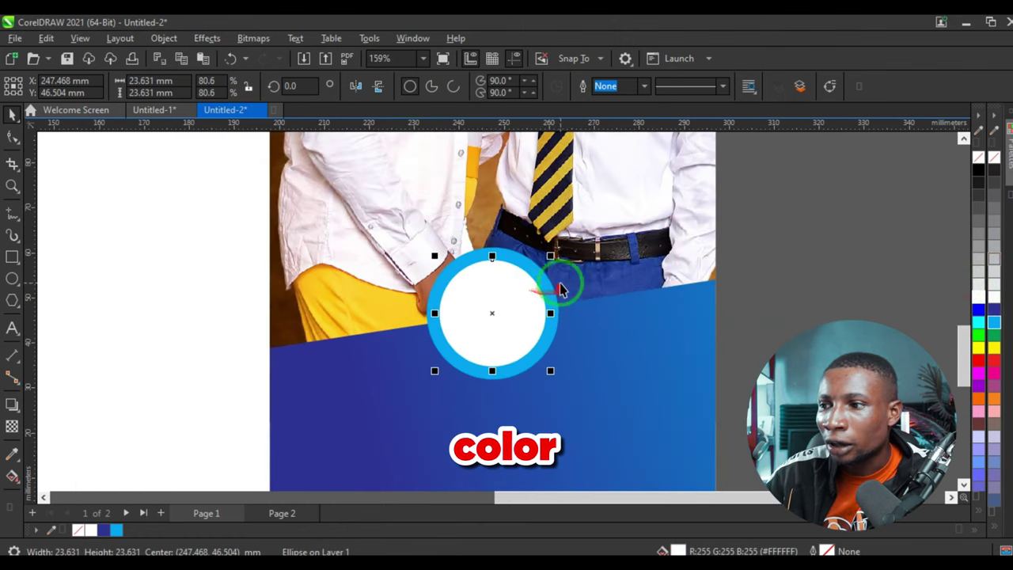
# Enlarge the outer blue circle to about 34 mm in diameter and apply a uniform transparency of 50 to it
pyautogui.click(534, 265)
pyautogui.moveTo(566, 245); pyautogui.dragTo(578, 228)
pyautogui.scroll(2, 554, 237)
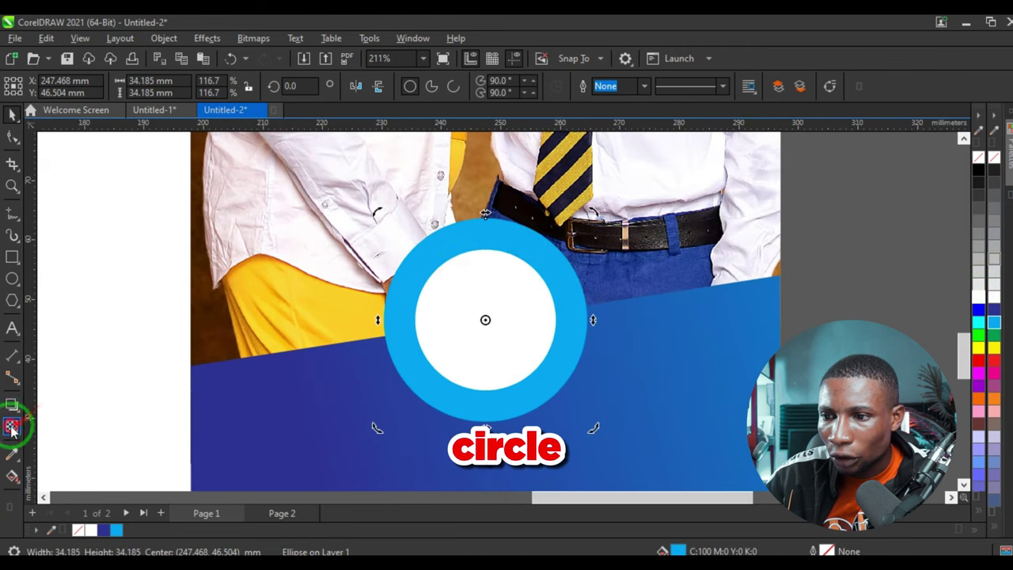
pyautogui.click(12, 425)
pyautogui.click(37, 92)
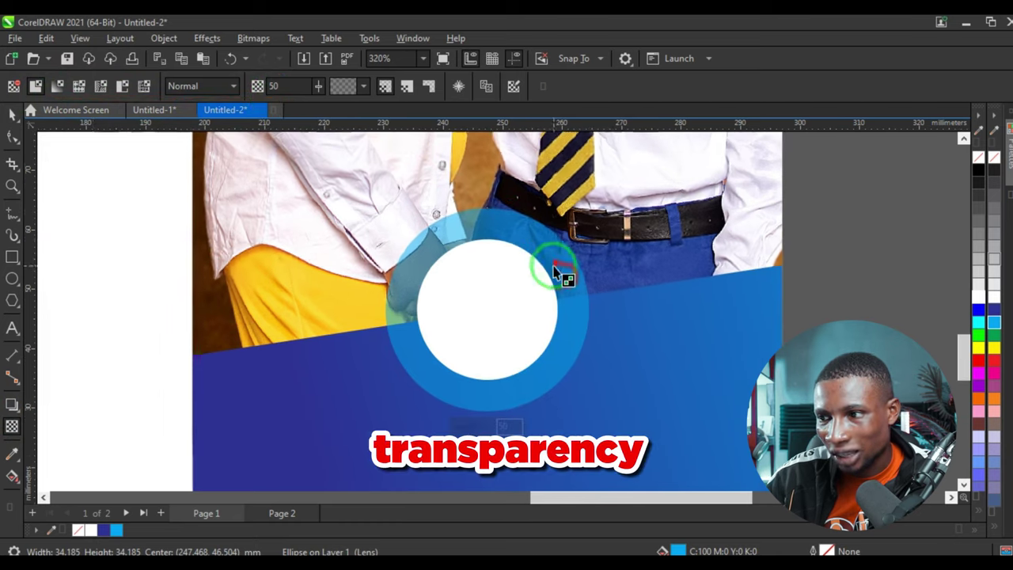
pyautogui.click(12, 113)
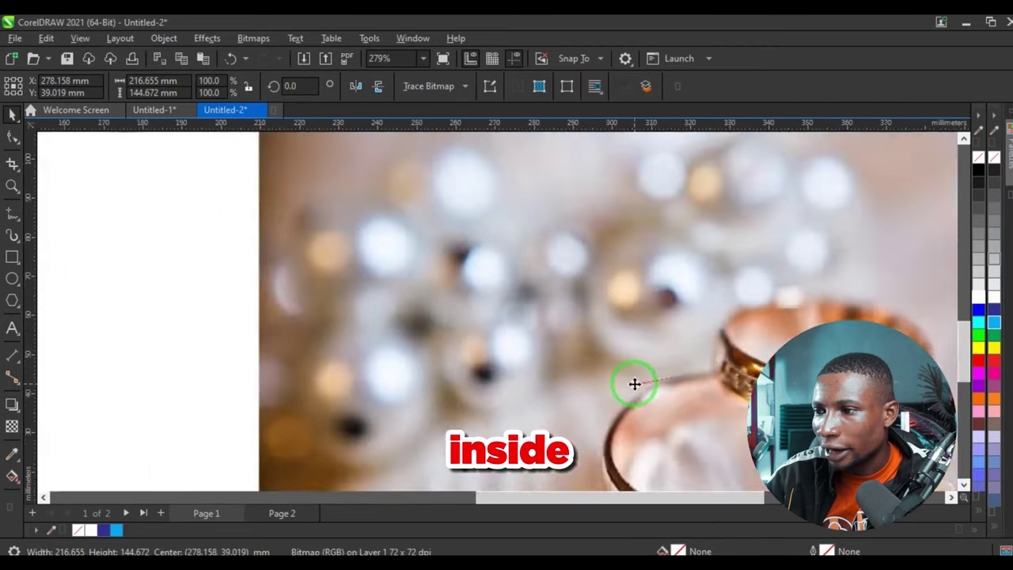
# Shrink the wedding rings photo to about 15 mm wide and place it inside the white circle as frame content
pyautogui.scroll(-2, 635, 383)
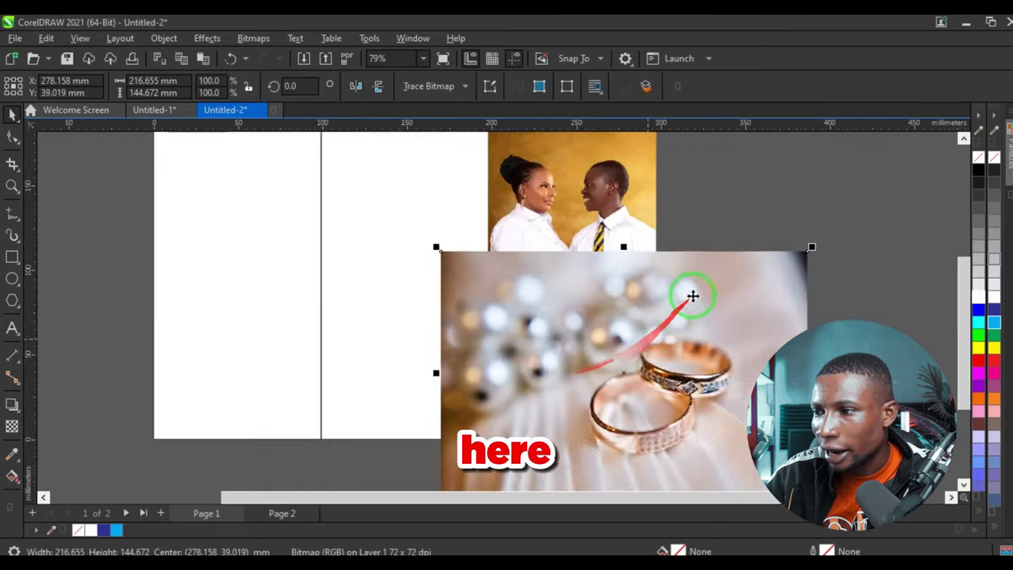
pyautogui.moveTo(807, 250); pyautogui.dragTo(744, 362)
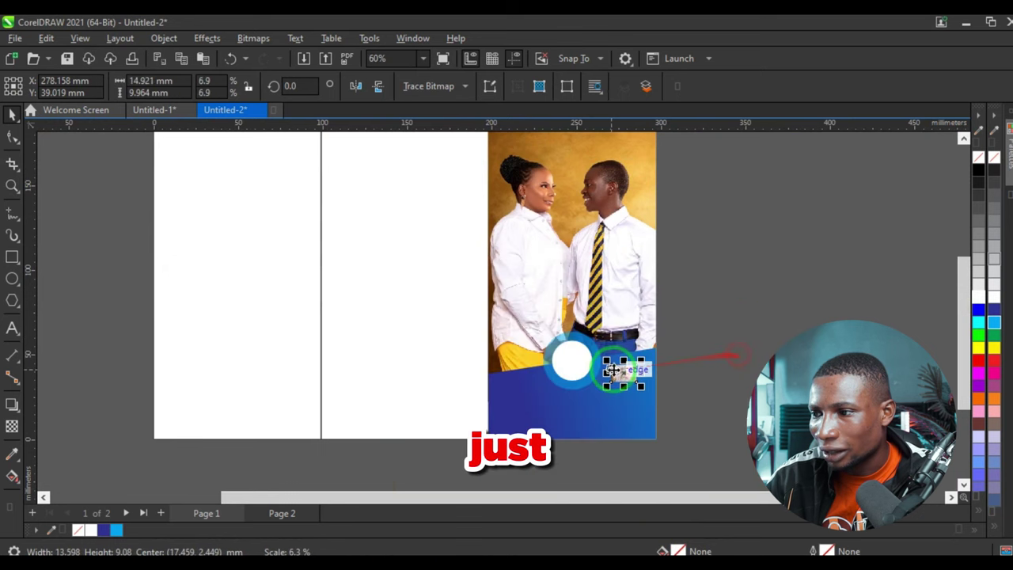
pyautogui.scroll(4, 623, 373)
pyautogui.moveTo(593, 364); pyautogui.dragTo(448, 341)
pyautogui.click(483, 386)
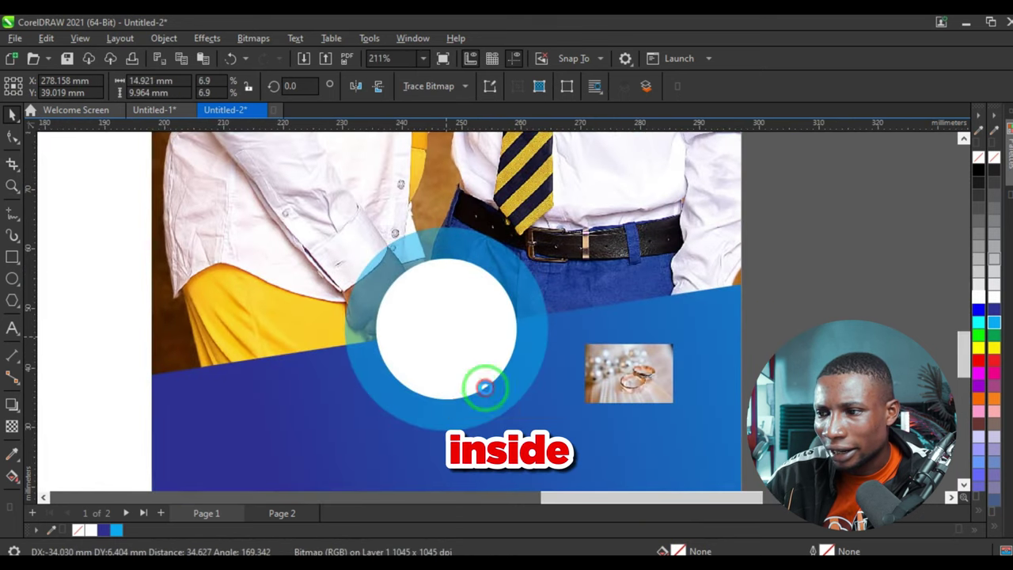
# Edit the white circle's contents, enlarging the rings photo to about 45 mm wide and positioning it so the rings fill the circle
pyautogui.keyDown('ctrl'); pyautogui.click(441, 329); pyautogui.keyUp('ctrl')
pyautogui.moveTo(473, 374); pyautogui.dragTo(551, 450)
pyautogui.scroll(2, 467, 372)
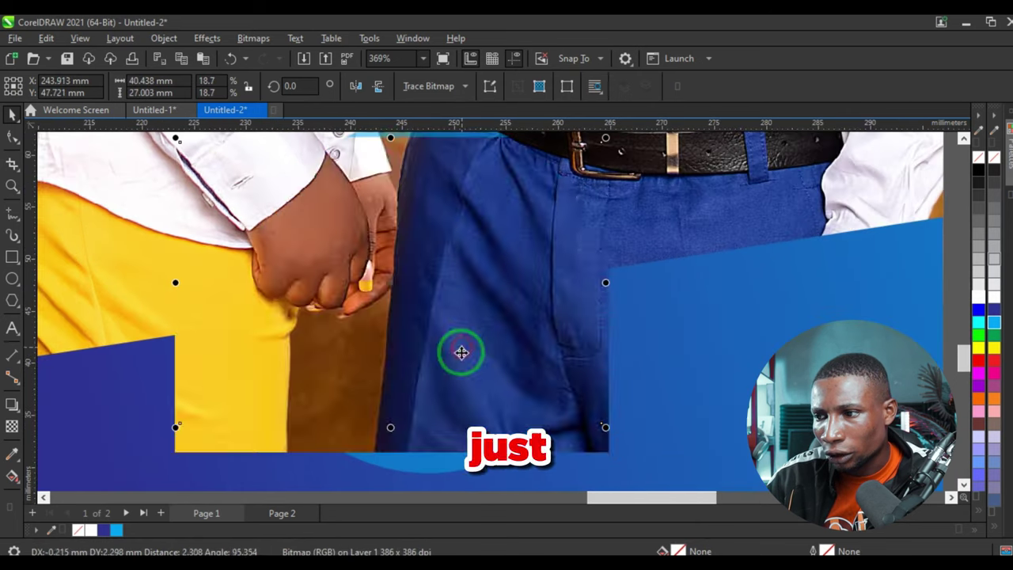
pyautogui.moveTo(606, 427); pyautogui.dragTo(629, 455)
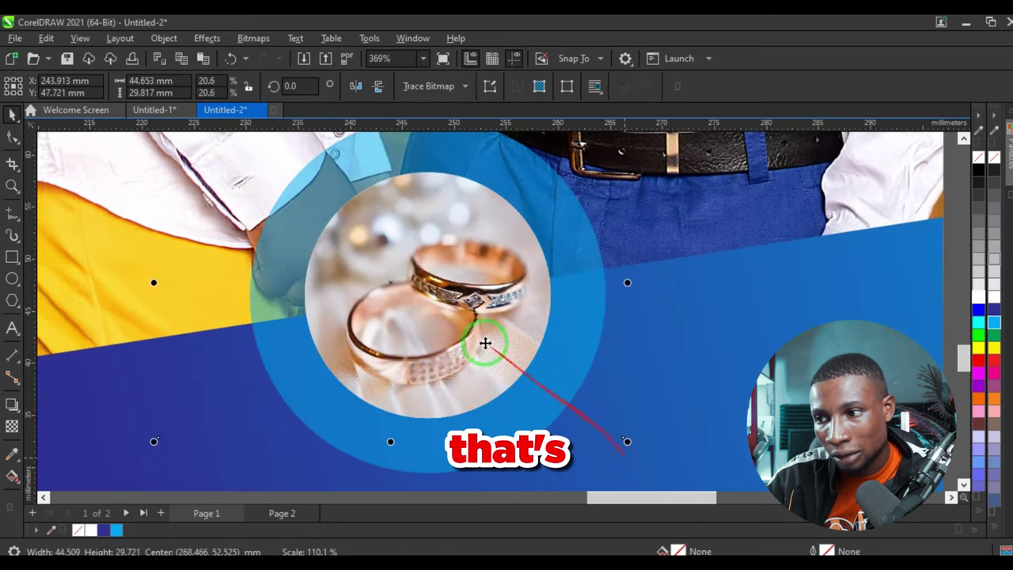
pyautogui.moveTo(463, 333); pyautogui.dragTo(459, 330)
pyautogui.scroll(-4, 461, 328)
# Group the ring-photo circle with its blue outer circle, enlarge the group to about 52 mm and centre it horizontally on the panel
pyautogui.moveTo(808, 208); pyautogui.dragTo(348, 421)
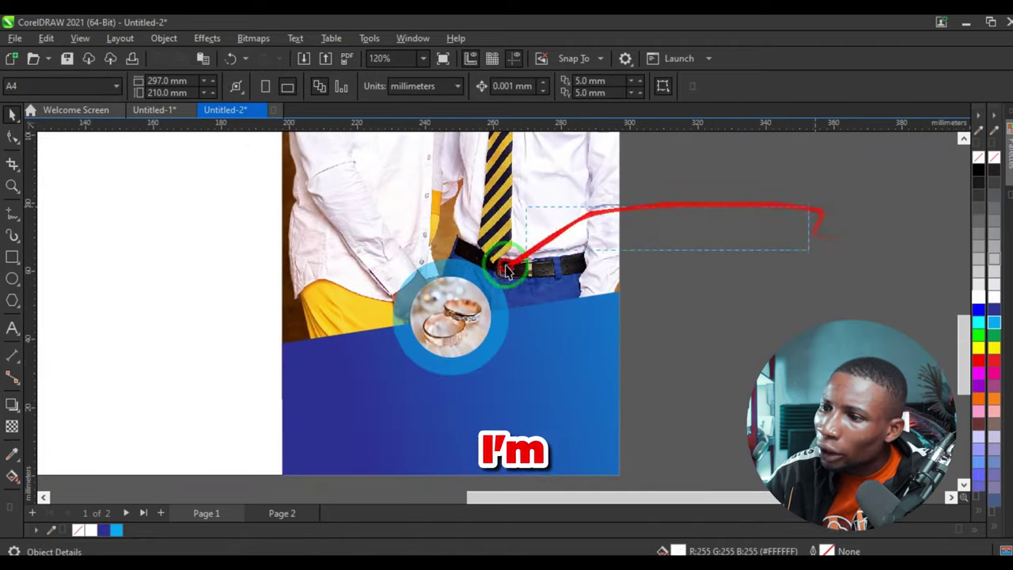
pyautogui.hotkey('ctrl', 'g')
pyautogui.moveTo(513, 380); pyautogui.dragTo(477, 360)
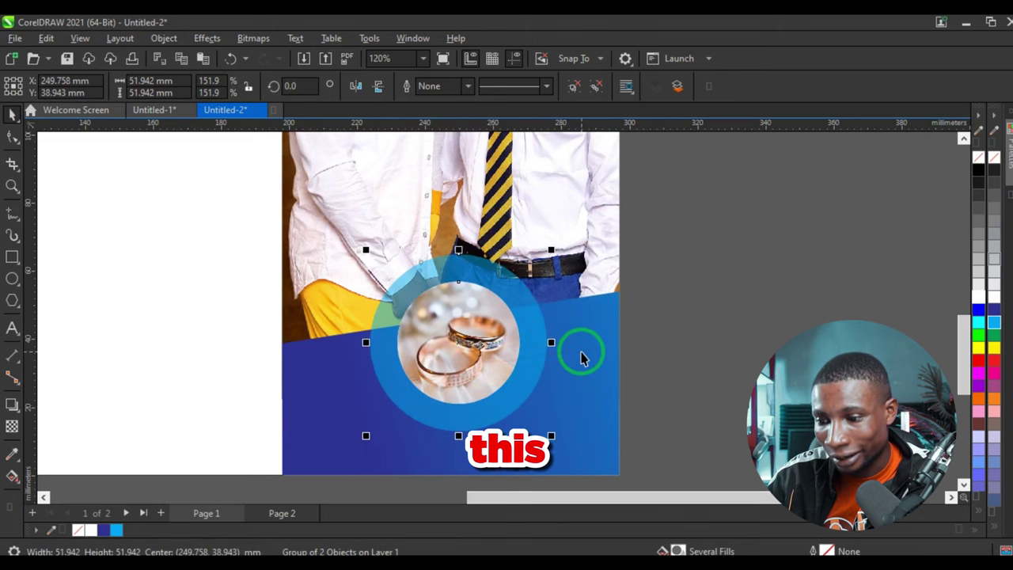
pyautogui.keyDown('shift'); pyautogui.click(581, 353); pyautogui.keyUp('shift')
pyautogui.press('c')
pyautogui.click(653, 335)
# Add the 24 pt Arial title "OUR WEDDING PROGRAMME" near the top of the cover panel, with each word on its own line
pyautogui.scroll(-1, 533, 375)
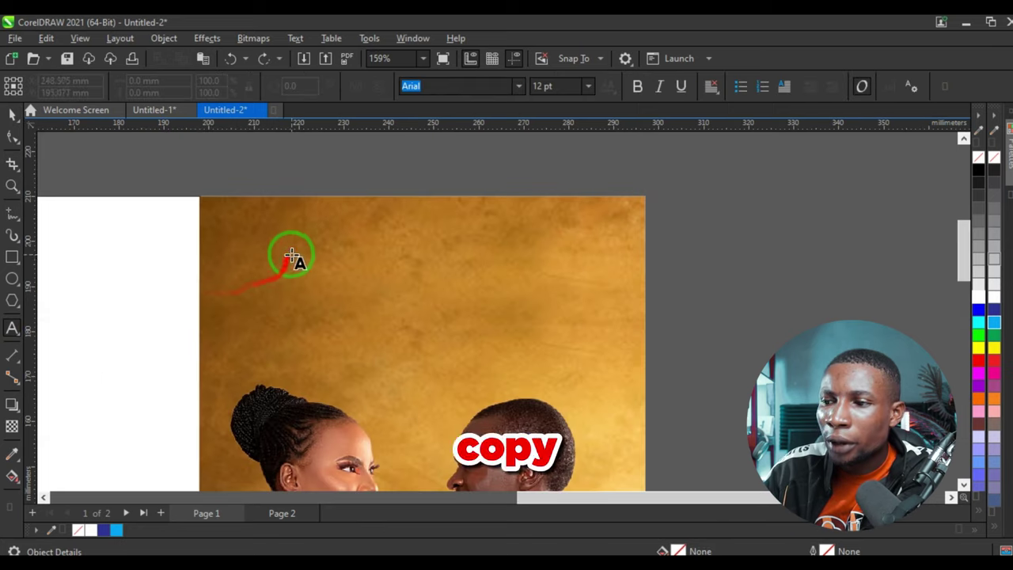
pyautogui.click(291, 247)
pyautogui.write('OUR WEDDING PROGRAMME')
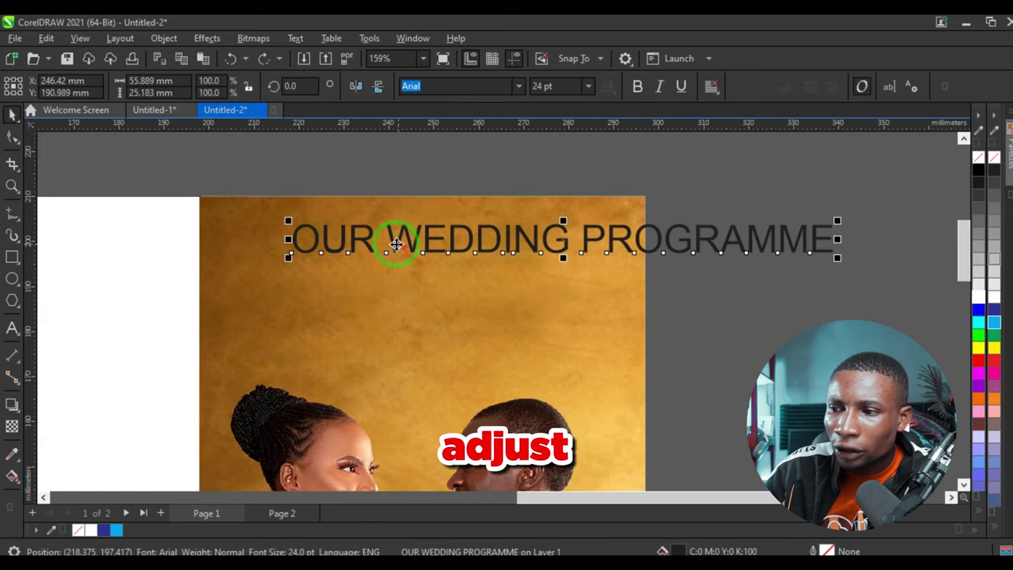
pyautogui.click(386, 239)
pyautogui.press('Return')
pyautogui.click(486, 273)
pyautogui.press('BackSpace')
pyautogui.press('Return')
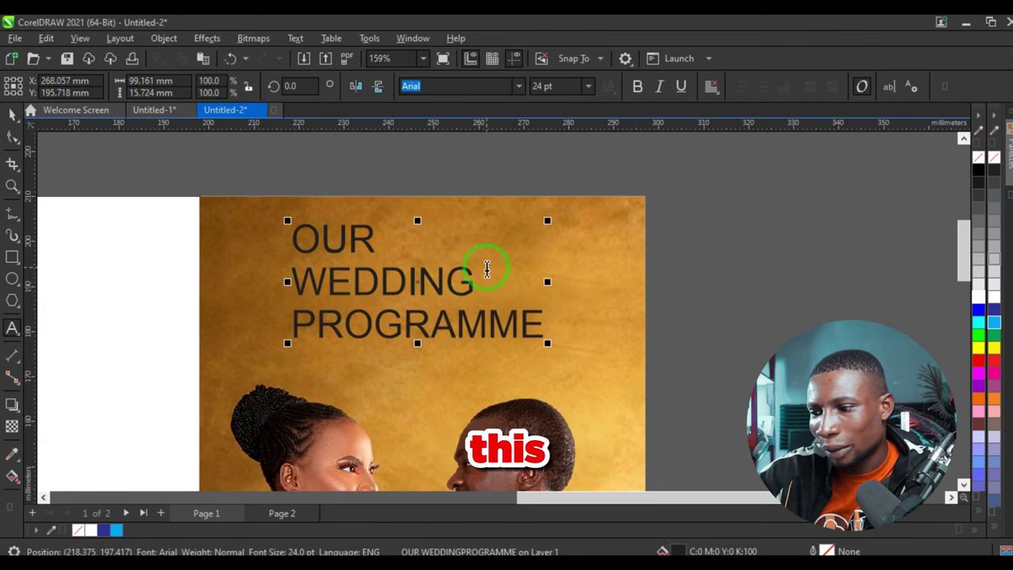
# Break the three-line title apart into separate text objects for OUR, WEDDING and PROGRAMME
pyautogui.hotkey('ctrl', 'k')
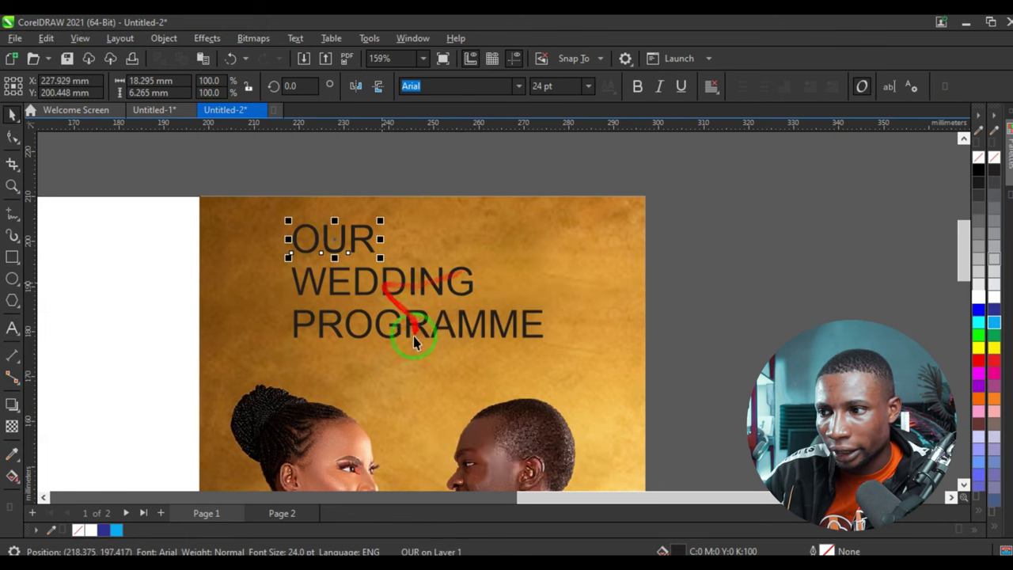
pyautogui.click(403, 283)
pyautogui.click(419, 323)
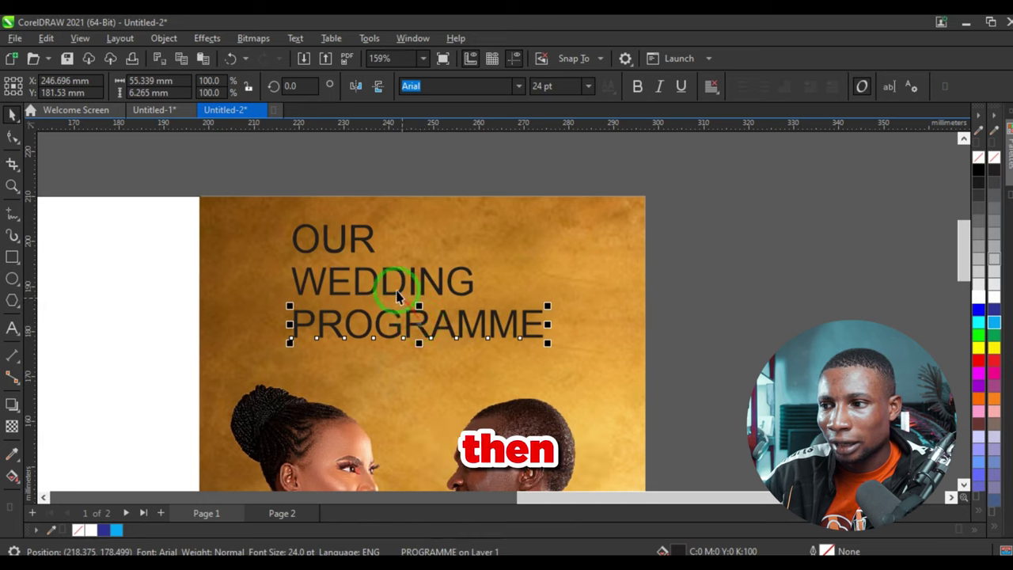
pyautogui.scroll(2, 400, 279)
# Change the case of the word WEDDING so that only its first letter is capitalised
pyautogui.click(396, 274)
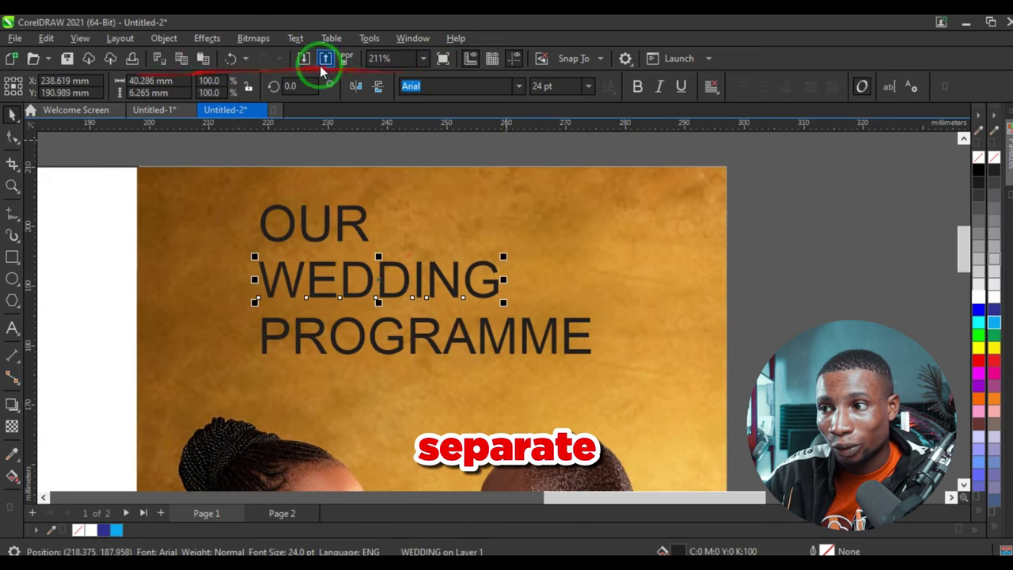
pyautogui.click(290, 40)
pyautogui.click(343, 351)
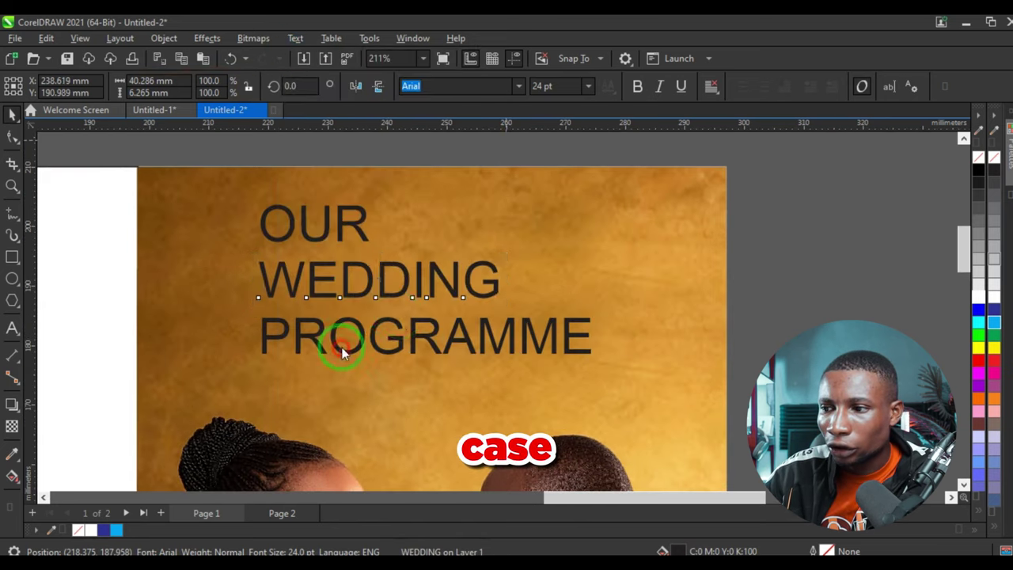
pyautogui.click(478, 339)
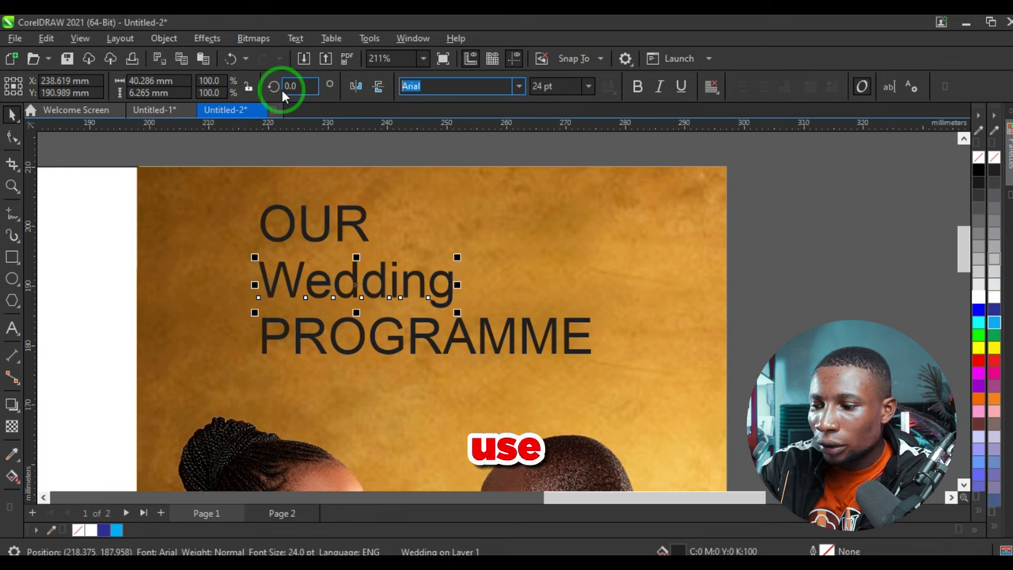
# Set the word Wedding in the glimmer of light font and fill it white
pyautogui.write('G')
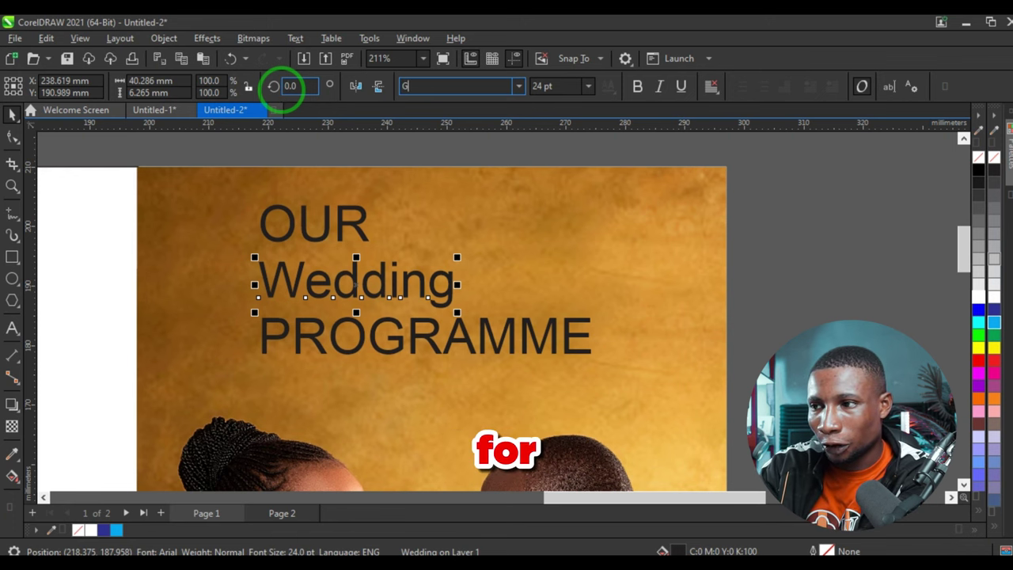
pyautogui.write('limmer of light')
pyautogui.press('Return')
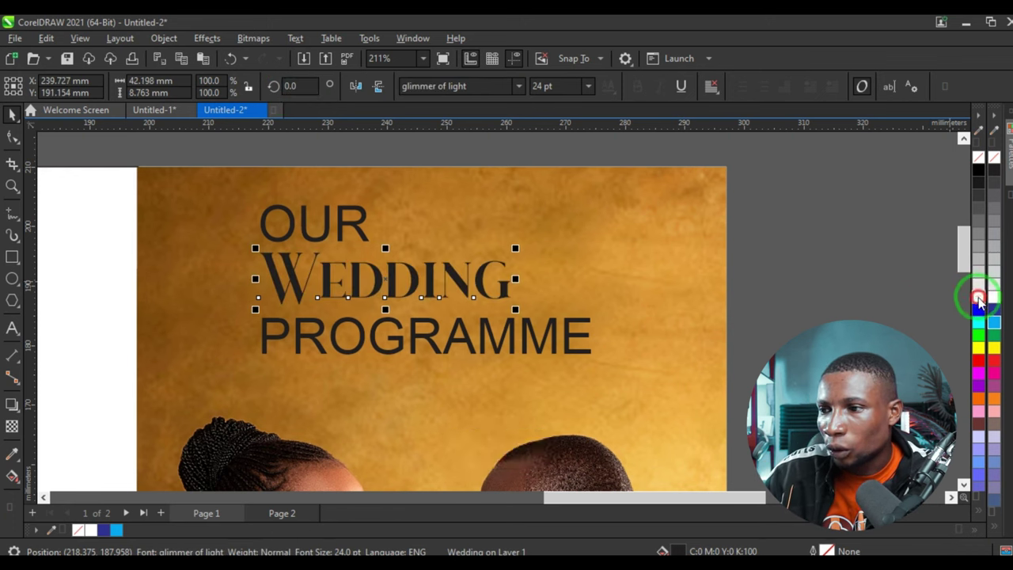
pyautogui.click(978, 297)
# Enlarge the word Wedding to about 36.6 pt and centre it horizontally on the cover panel
pyautogui.moveTo(516, 252); pyautogui.dragTo(647, 212)
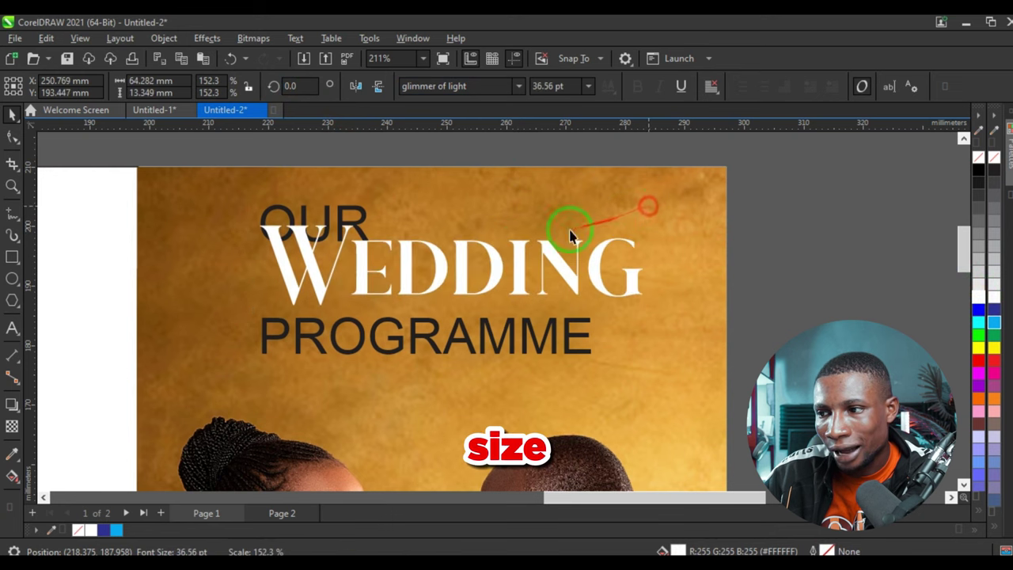
pyautogui.moveTo(492, 277); pyautogui.dragTo(466, 284)
pyautogui.keyDown('shift'); pyautogui.click(680, 254); pyautogui.keyUp('shift')
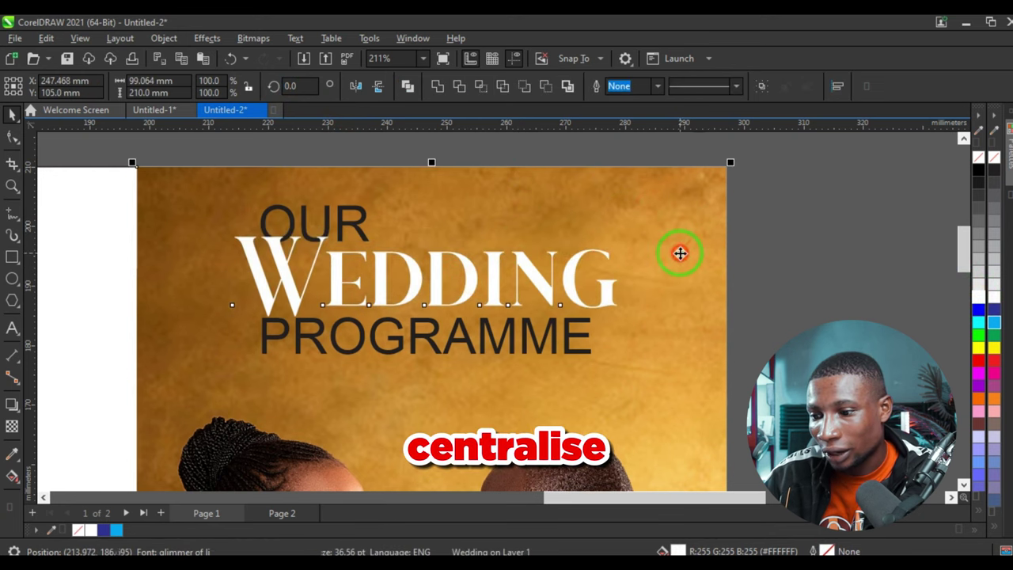
pyautogui.press('c')
pyautogui.click(803, 232)
# Set the word OUR in white Poppins and position it just above the first letters of Wedding
pyautogui.moveTo(377, 237); pyautogui.dragTo(455, 231)
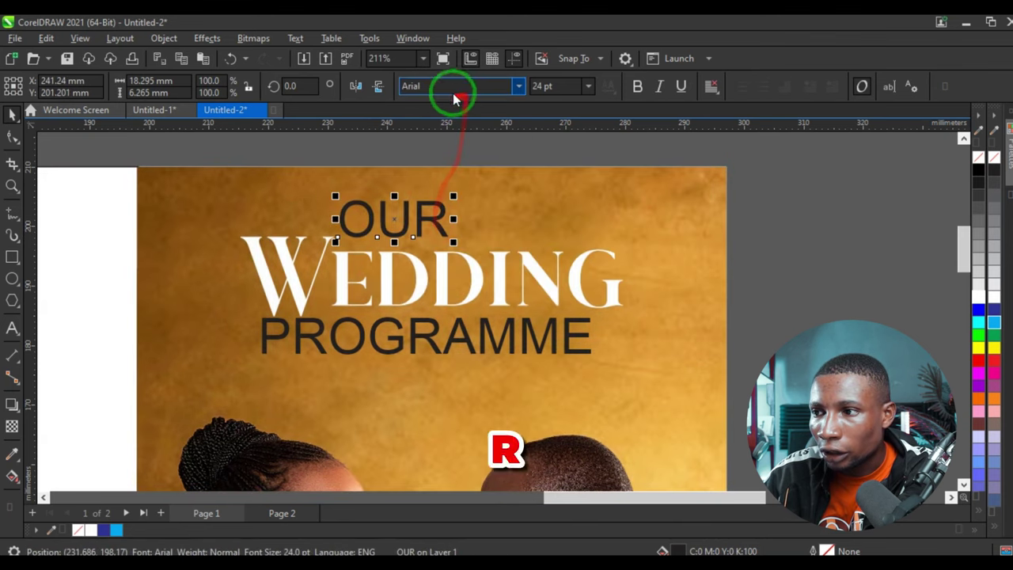
pyautogui.write('Poppins')
pyautogui.press('Return')
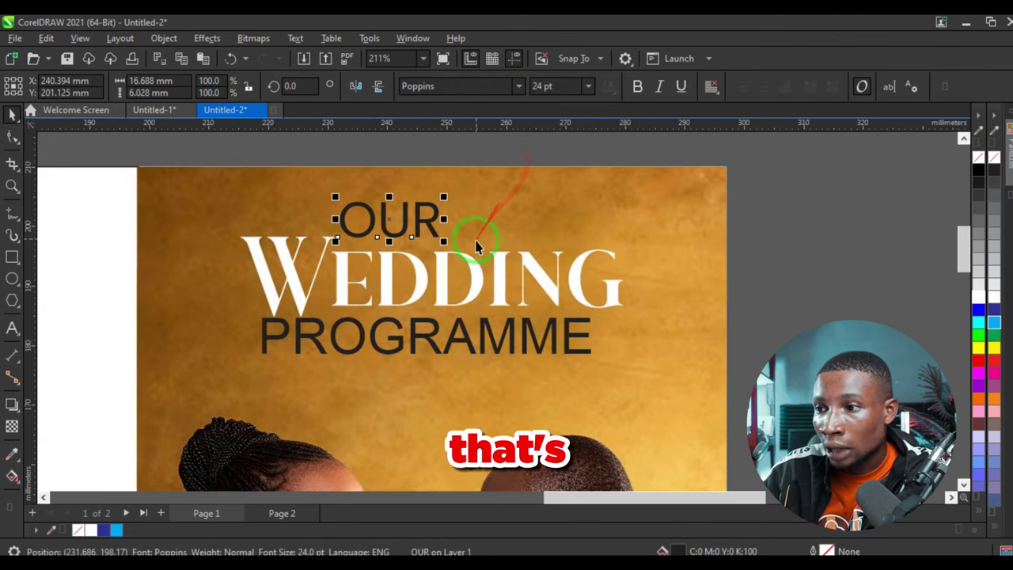
pyautogui.click(976, 290)
pyautogui.scroll(2, 405, 226)
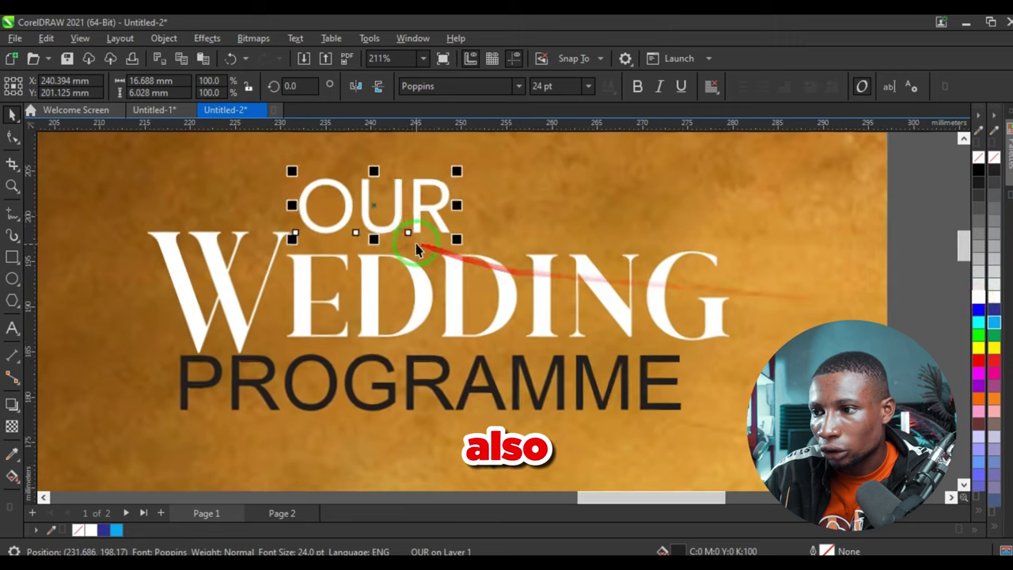
pyautogui.moveTo(401, 217); pyautogui.dragTo(398, 230)
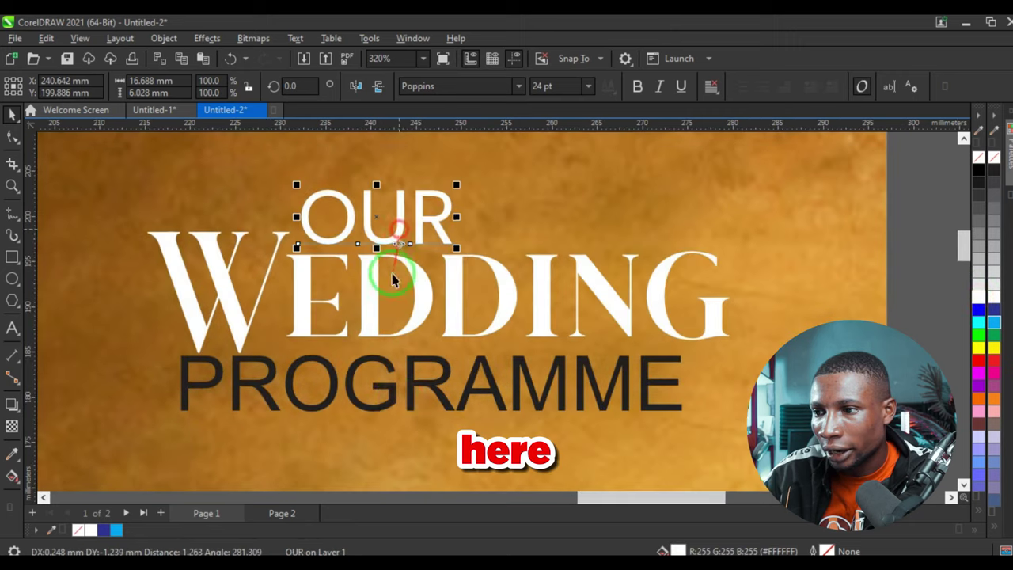
# Set the word PROGRAMME in Poppins and scale it down to about 15 pt
pyautogui.click(389, 399)
pyautogui.scroll(-3, 320, 317)
pyautogui.click(465, 87)
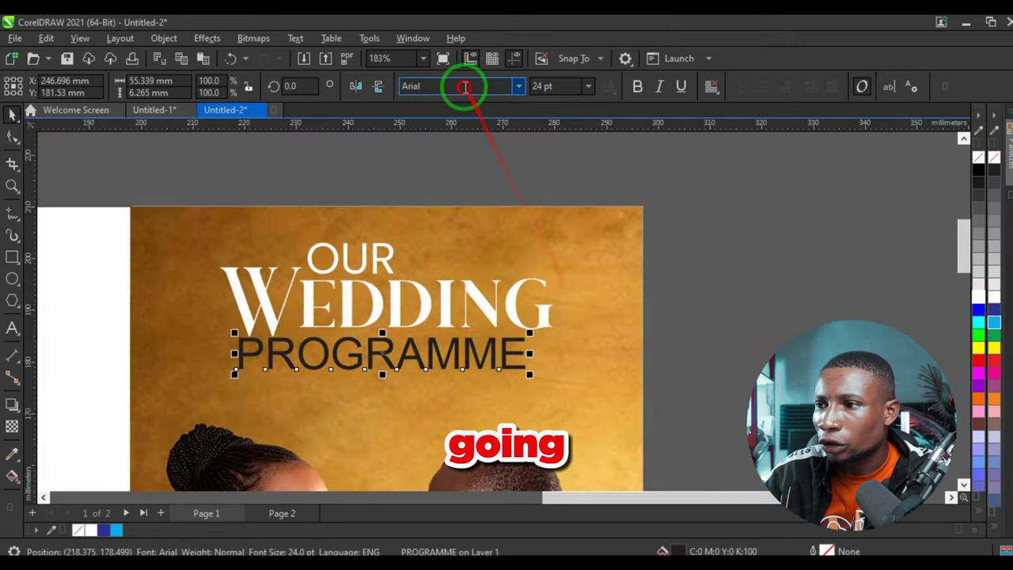
pyautogui.write('popp')
pyautogui.press('Return')
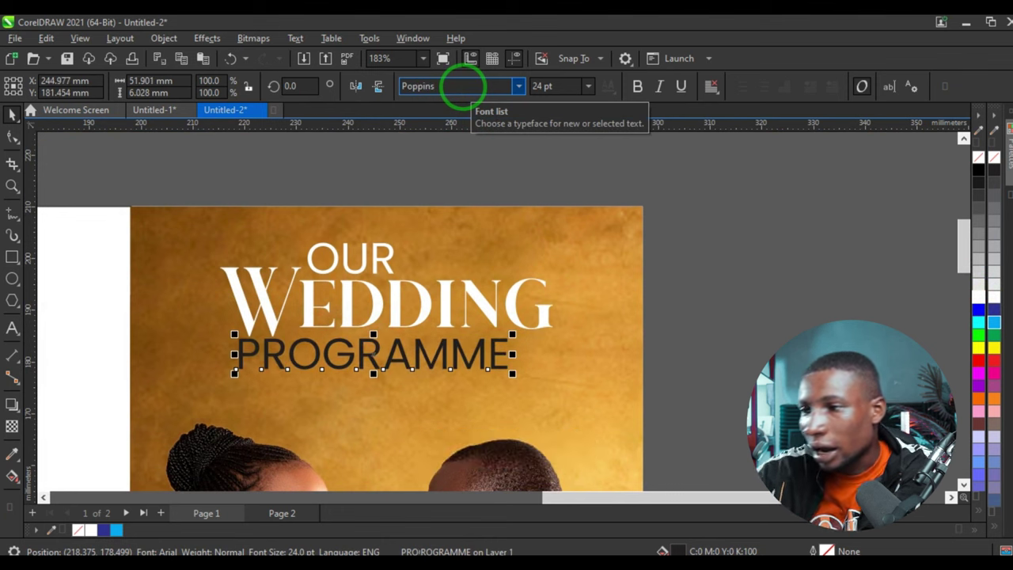
pyautogui.moveTo(513, 380); pyautogui.dragTo(414, 398)
# Widen PROGRAMME's letter spacing with the Shape tool until it ends near Wedding's last letter, and fill the word white
pyautogui.click(14, 137)
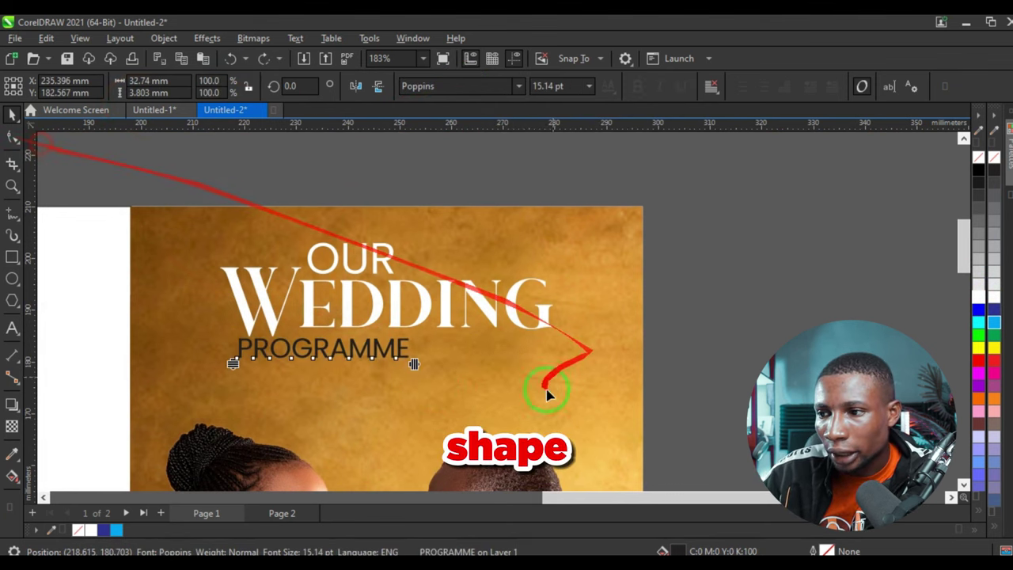
pyautogui.moveTo(548, 380); pyautogui.dragTo(552, 373)
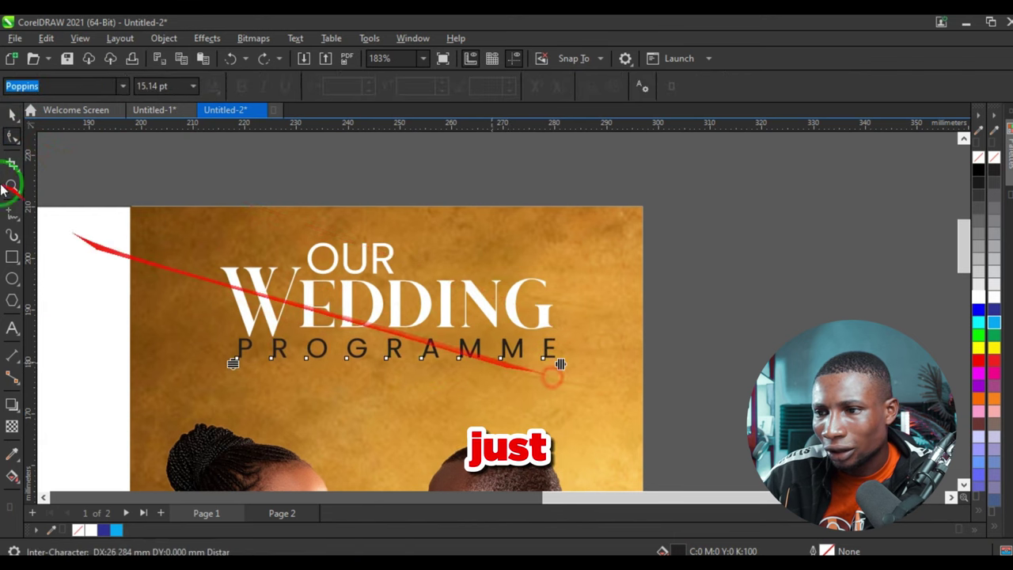
pyautogui.click(22, 122)
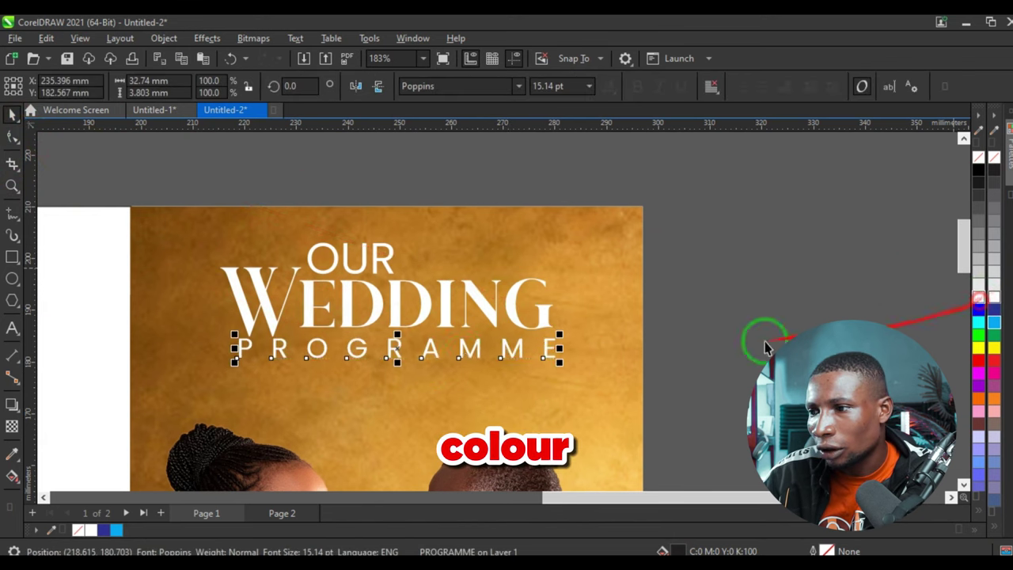
# Move the word PROGRAMME slightly down to leave a small gap beneath Wedding
pyautogui.scroll(1, 470, 350)
pyautogui.moveTo(473, 354); pyautogui.dragTo(474, 361)
pyautogui.scroll(-4, 529, 319)
pyautogui.click(700, 309)
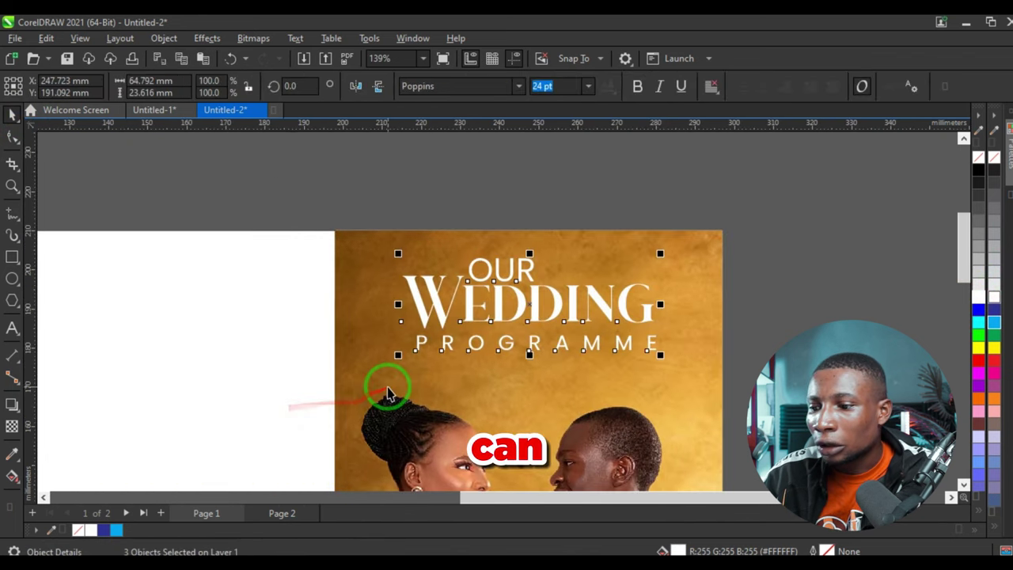
# Group the words OUR, Wedding and PROGRAMME, move the group slightly up and centre it horizontally on the cover panel
pyautogui.hotkey('ctrl', 'g')
pyautogui.scroll(4, 542, 340)
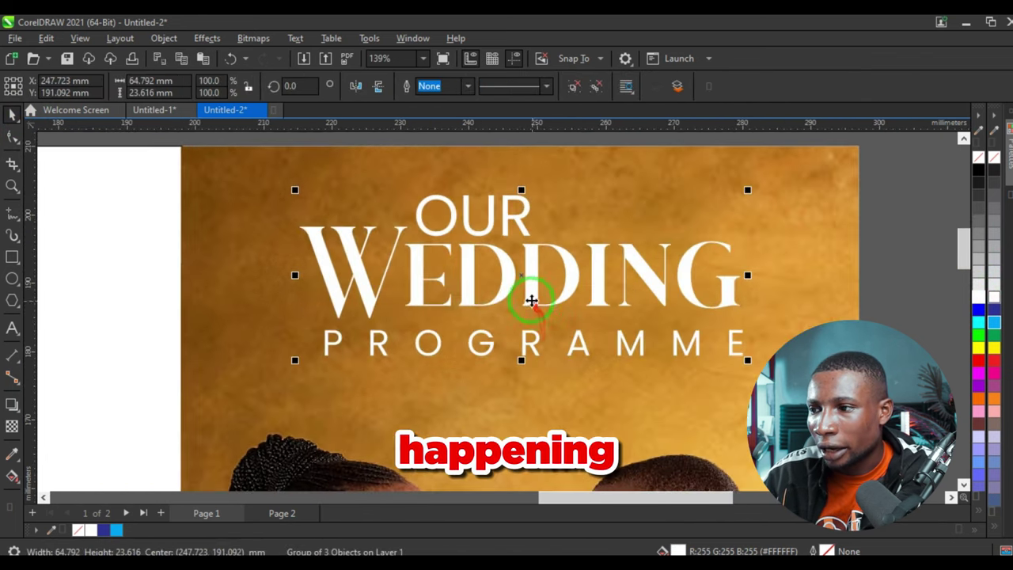
pyautogui.moveTo(532, 301); pyautogui.dragTo(534, 286)
pyautogui.keyDown('shift'); pyautogui.click(800, 267); pyautogui.keyUp('shift')
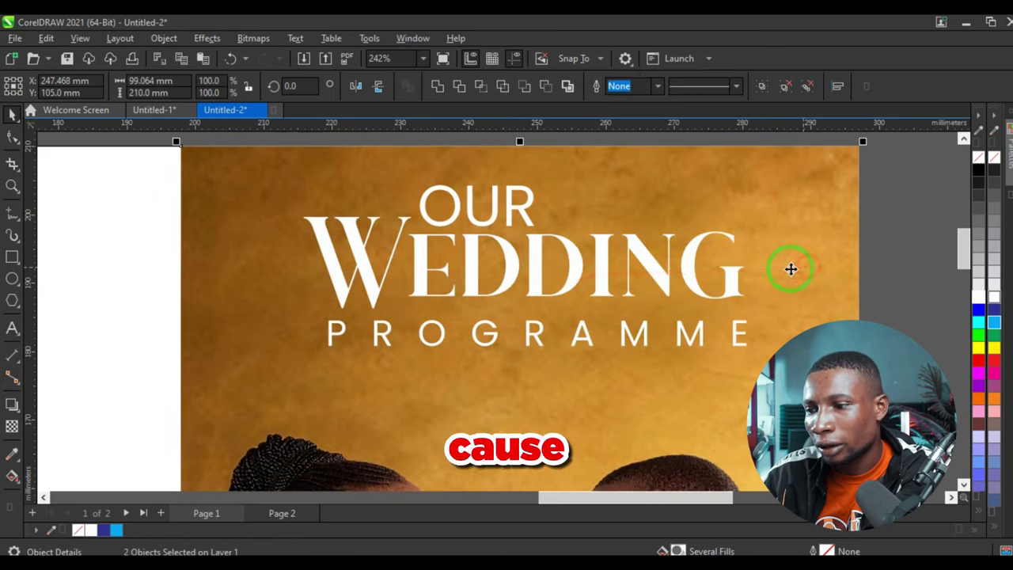
pyautogui.scroll(-2, 397, 262)
pyautogui.click(702, 246)
pyautogui.hotkey('ctrl', 'z')
pyautogui.scroll(-3, 447, 309)
pyautogui.scroll(3, 455, 332)
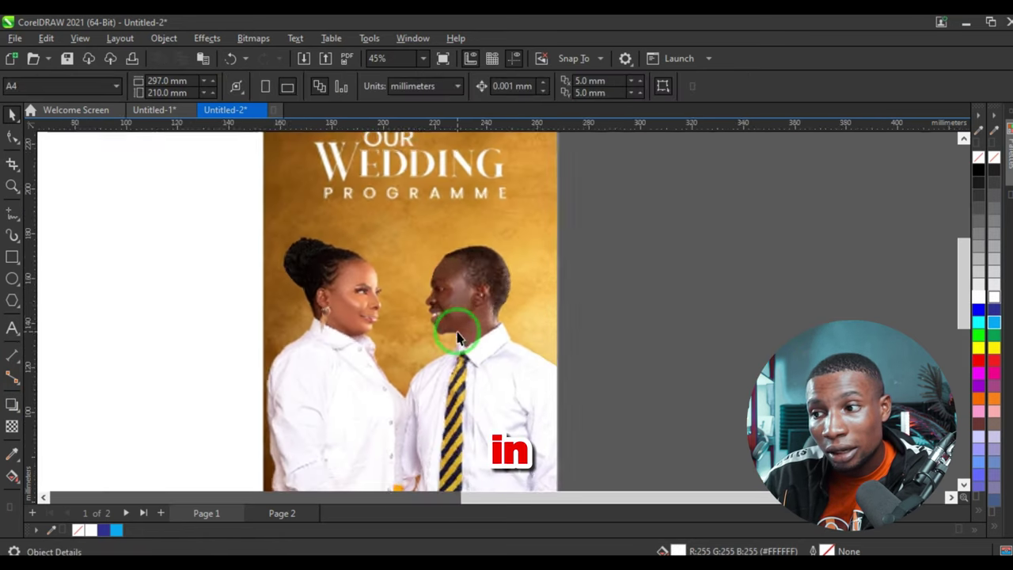
# Add the couple's first names joined by an ampersand as white 24 pt Poppins text just beneath PROGRAMME
pyautogui.scroll(3, 439, 209)
pyautogui.press('F8')
pyautogui.click(291, 247)
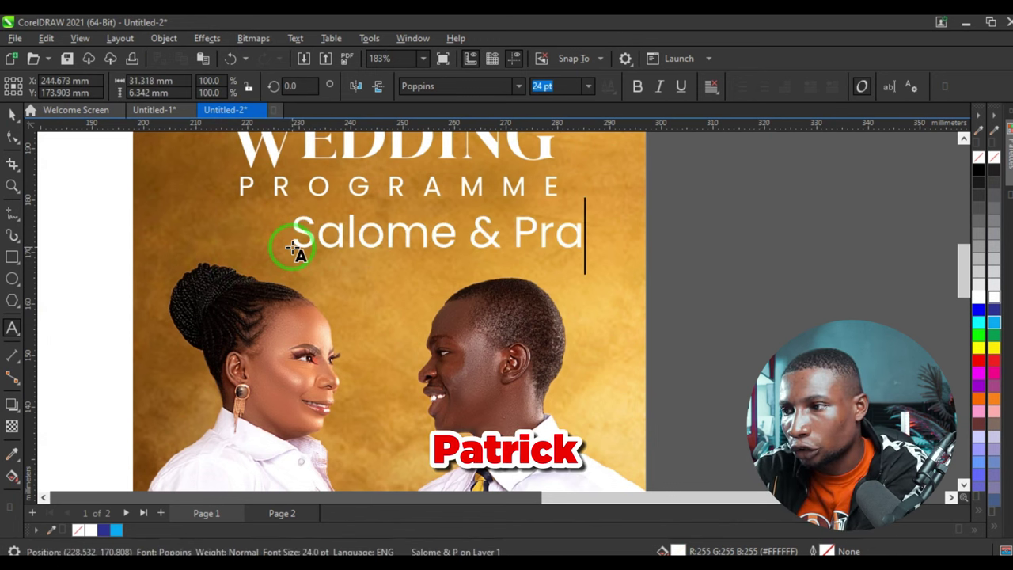
pyautogui.press('BackSpace')
pyautogui.press('BackSpace')
pyautogui.write('atrick')
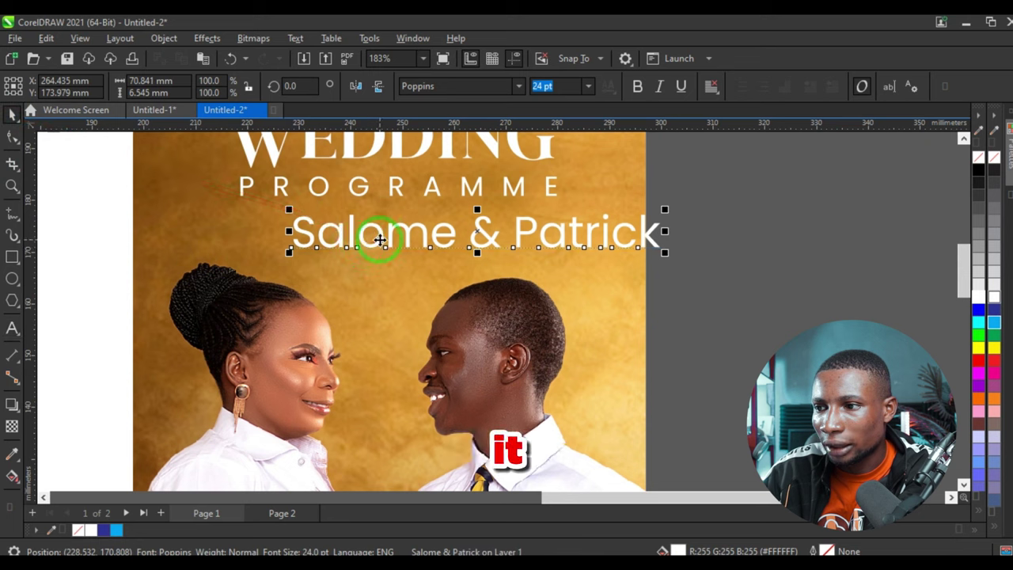
pyautogui.moveTo(380, 240); pyautogui.dragTo(306, 248)
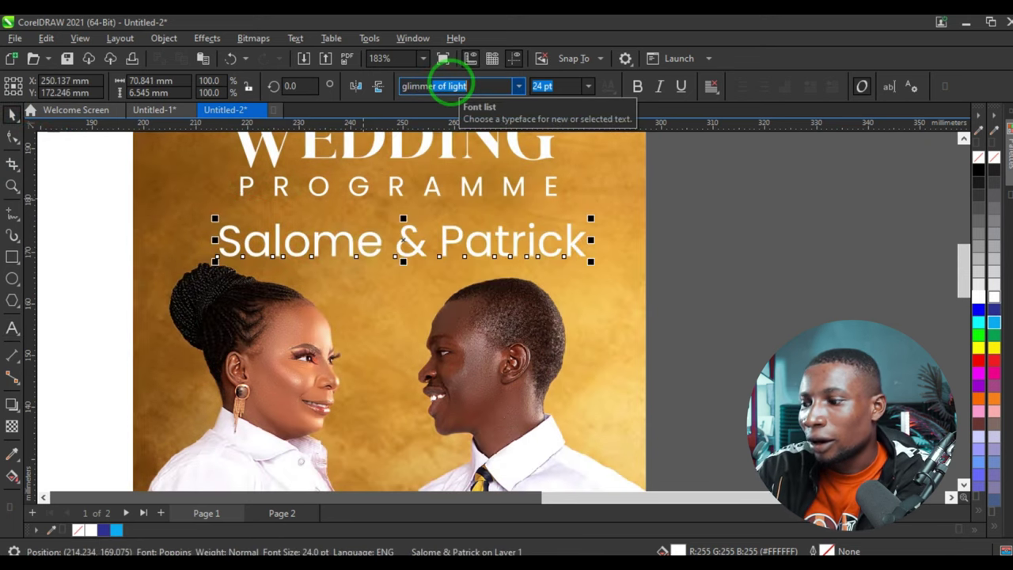
# Set the couple's names in the glimmer of light font and centre them horizontally on the cover panel
pyautogui.press('Return')
pyautogui.moveTo(672, 281); pyautogui.dragTo(554, 301)
pyautogui.keyDown('shift'); pyautogui.click(593, 259); pyautogui.keyUp('shift')
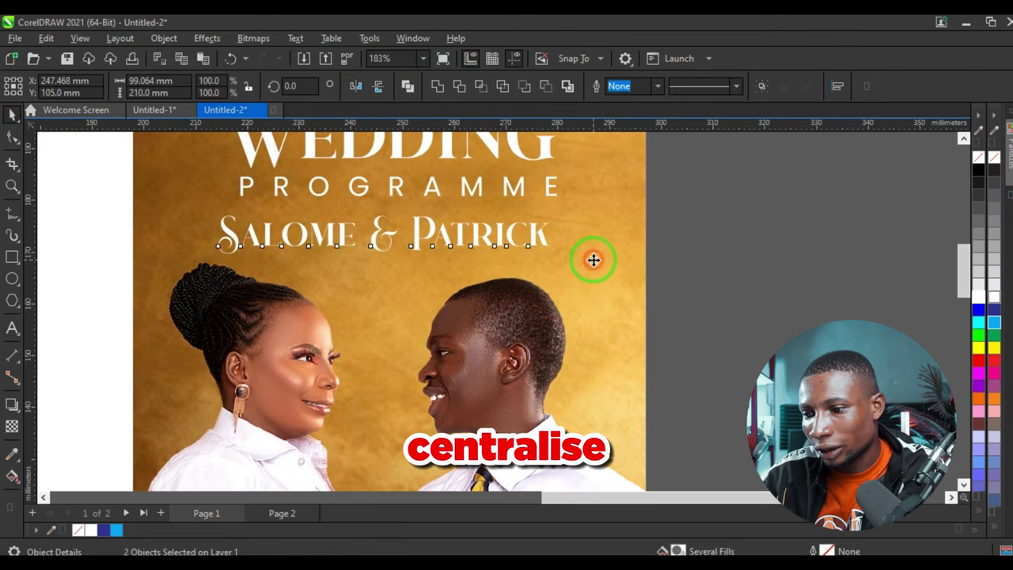
pyautogui.press('c')
pyautogui.scroll(-3, 536, 306)
pyautogui.click(680, 265)
pyautogui.scroll(-1, 516, 250)
pyautogui.scroll(1, 510, 277)
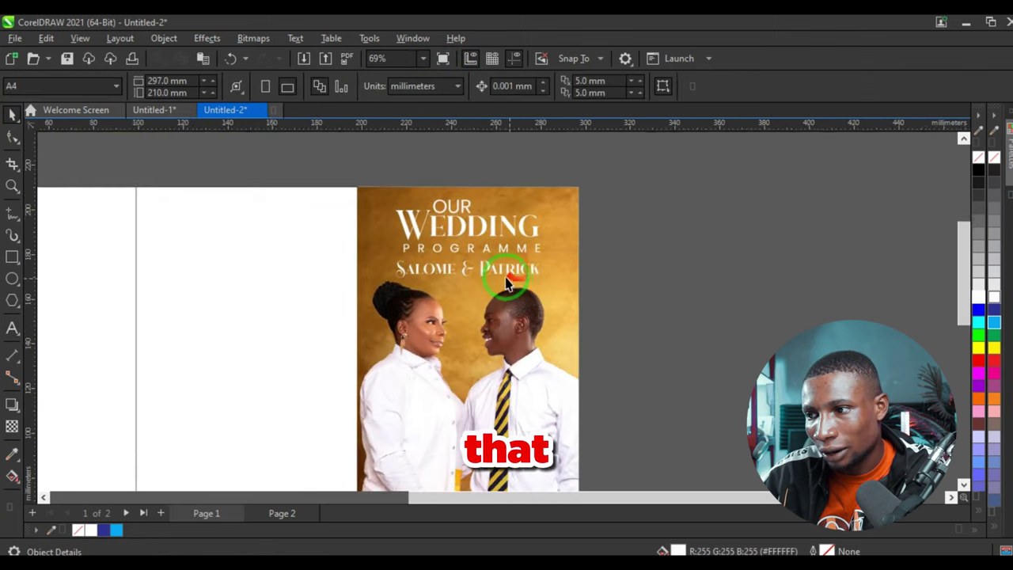
# Scale the title group down, make the couple's names slightly wider than it, and adjust the vertical spacing between both above the heads
pyautogui.scroll(2, 509, 285)
pyautogui.click(486, 199)
pyautogui.scroll(-1, 506, 261)
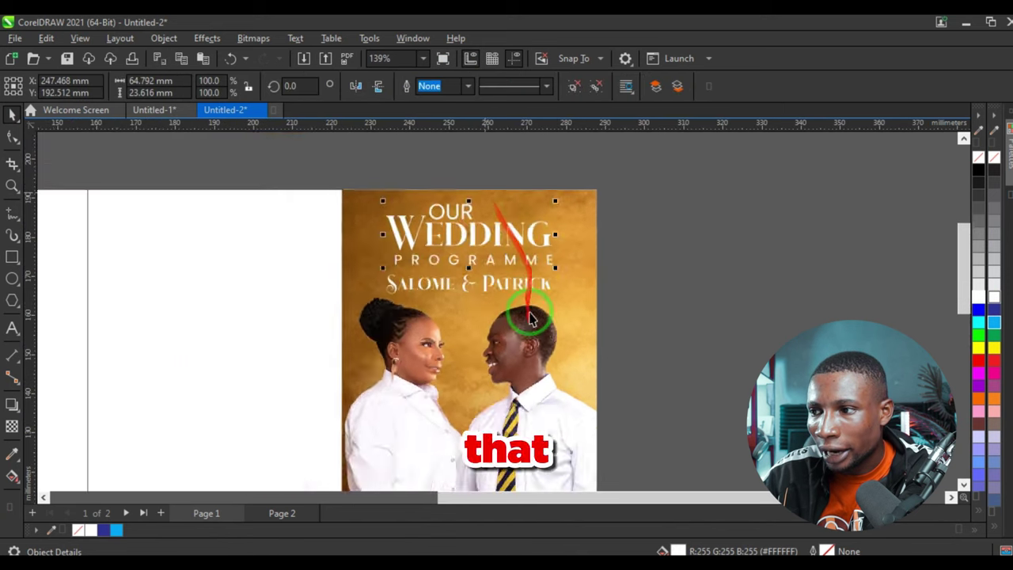
pyautogui.scroll(1, 524, 316)
pyautogui.moveTo(563, 282); pyautogui.dragTo(581, 338)
pyautogui.click(488, 321)
pyautogui.scroll(1, 442, 328)
pyautogui.moveTo(466, 308); pyautogui.dragTo(466, 299)
pyautogui.click(439, 230)
pyautogui.moveTo(440, 230); pyautogui.dragTo(442, 220)
pyautogui.scroll(-4, 452, 282)
pyautogui.click(749, 279)
# Write the date 21st October, 2023 as white 24 pt text beside the lower end of the cover panel
pyautogui.scroll(-8, 530, 217)
pyautogui.scroll(7, 560, 238)
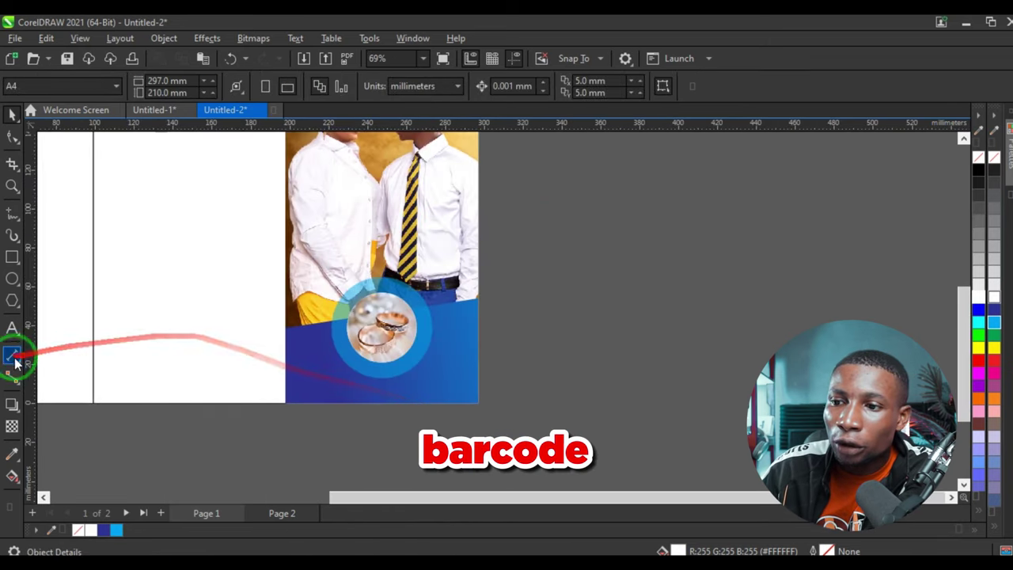
pyautogui.click(12, 327)
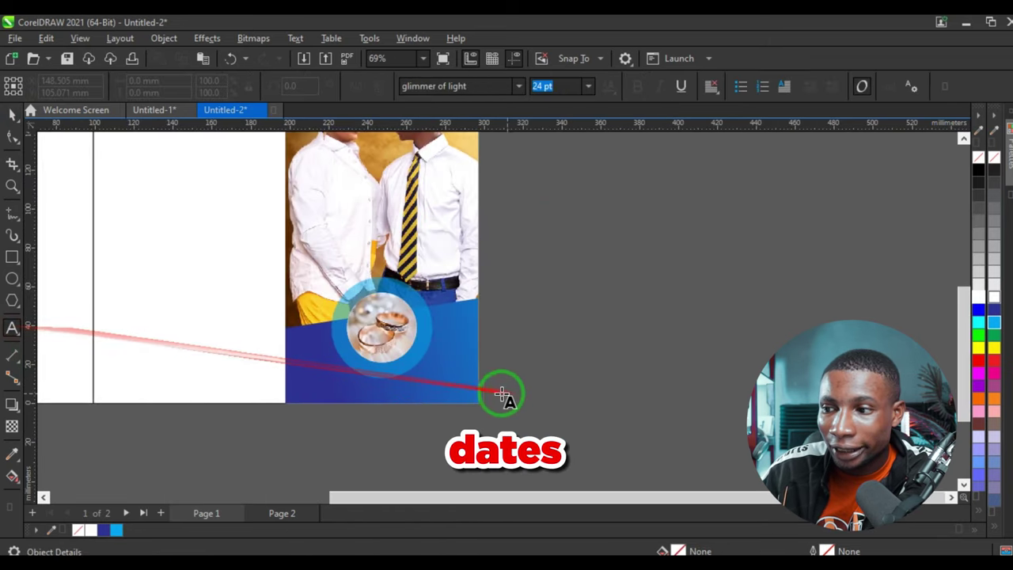
pyautogui.scroll(3, 493, 392)
pyautogui.click(488, 382)
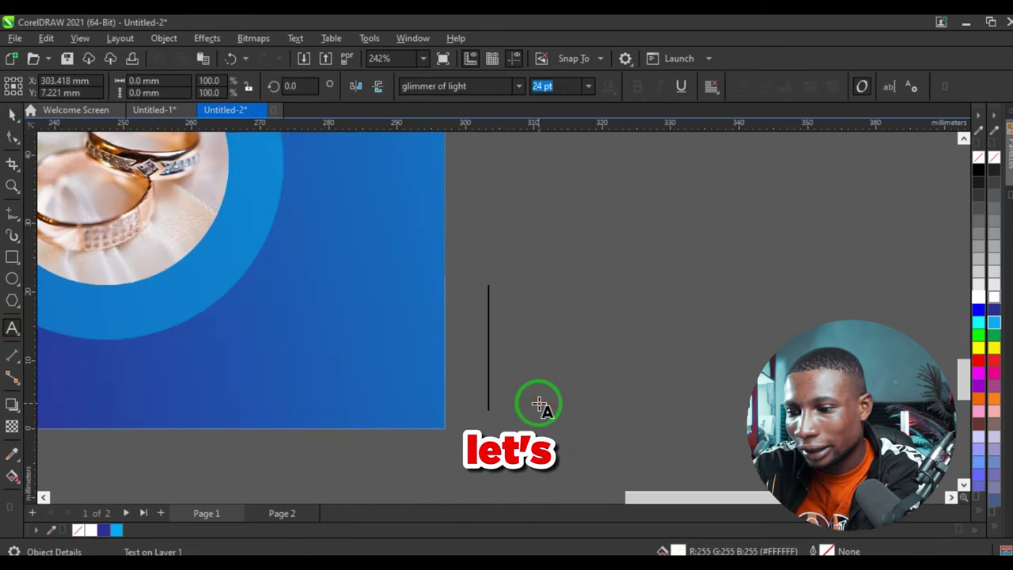
pyautogui.write('21st oc')
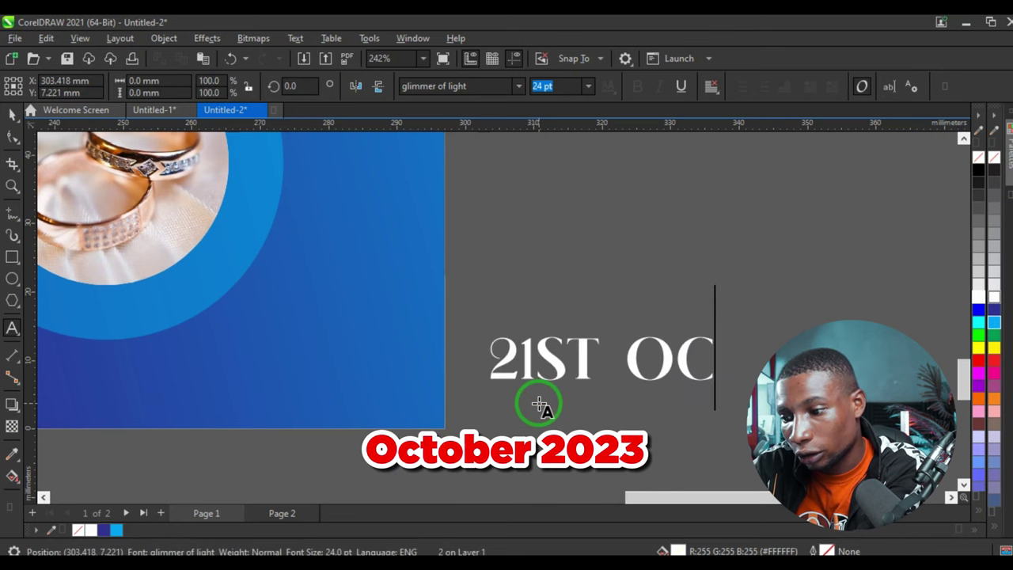
pyautogui.write('tober 2023')
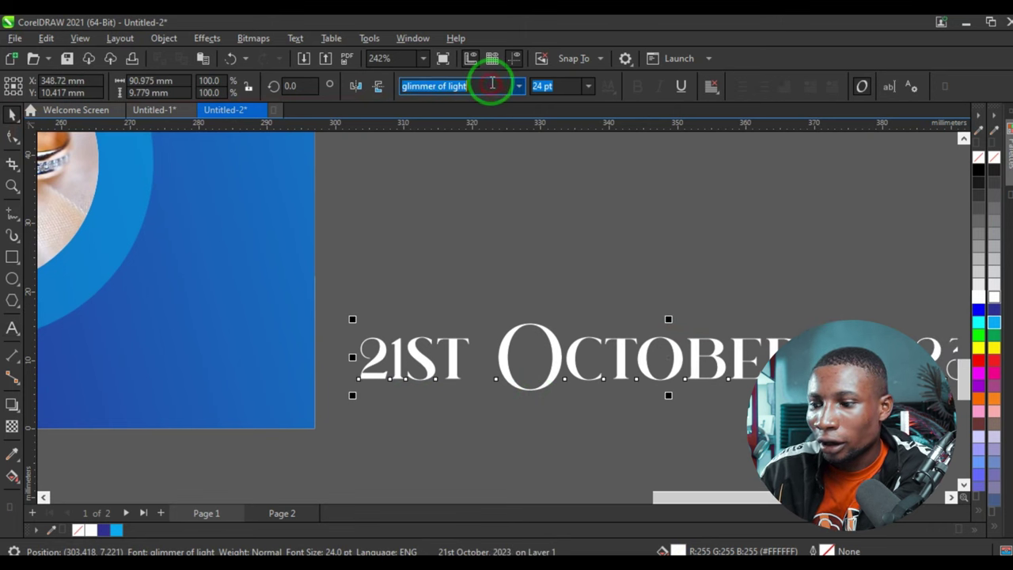
# Turn the date into a barcode with a barcode font, and place it small and upright in the cover's lower-right corner
pyautogui.write('ba')
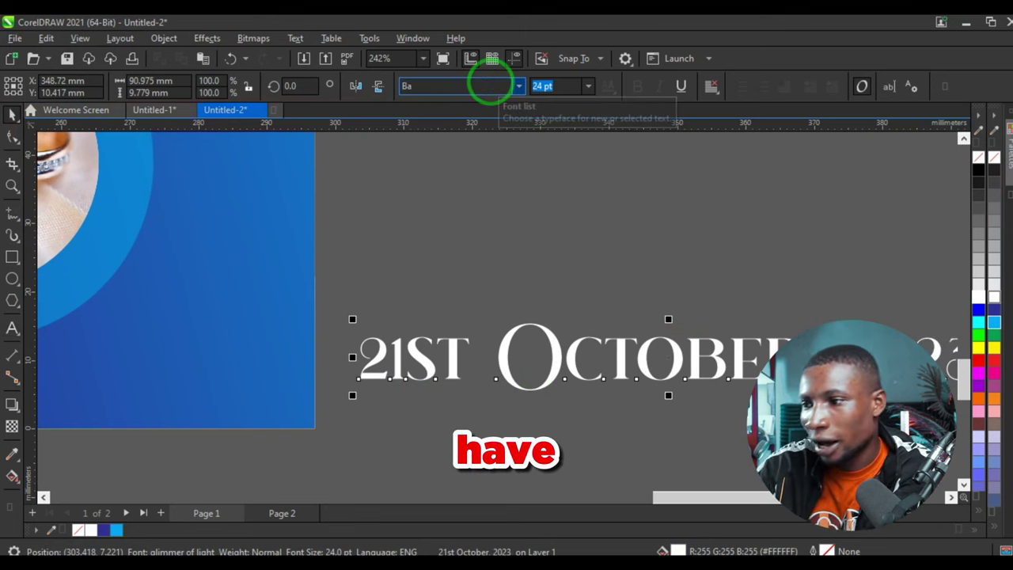
pyautogui.write('rcode font')
pyautogui.press('Return')
pyautogui.moveTo(536, 387); pyautogui.dragTo(473, 270)
pyautogui.moveTo(455, 352); pyautogui.dragTo(230, 303)
pyautogui.scroll(-5, 546, 283)
pyautogui.scroll(1, 407, 250)
pyautogui.scroll(-1, 409, 252)
# Copy the slanted blue gradient shape from the page 1 cover to page 2 and PowerClip it inside the first panel
pyautogui.click(283, 514)
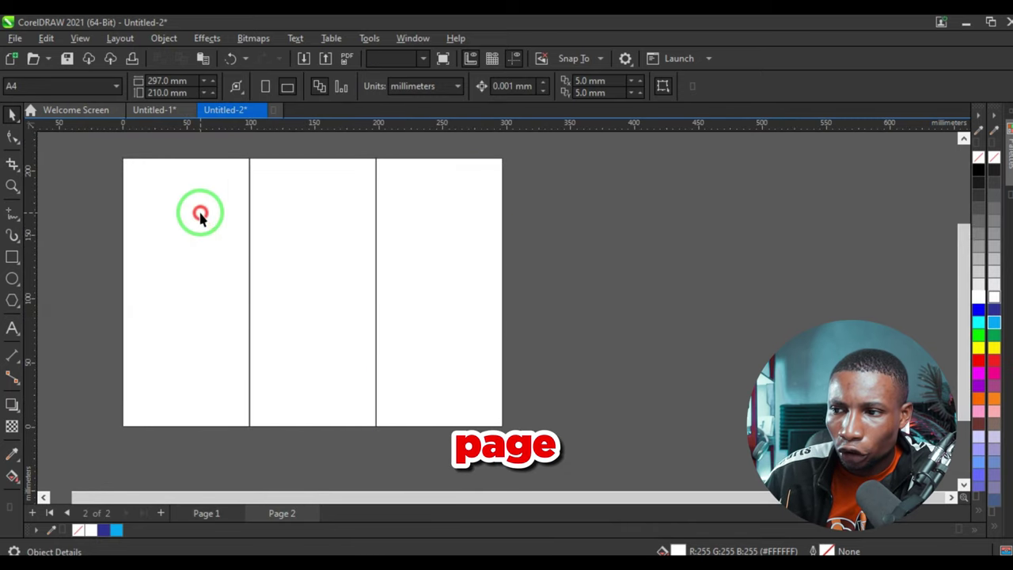
pyautogui.click(250, 214)
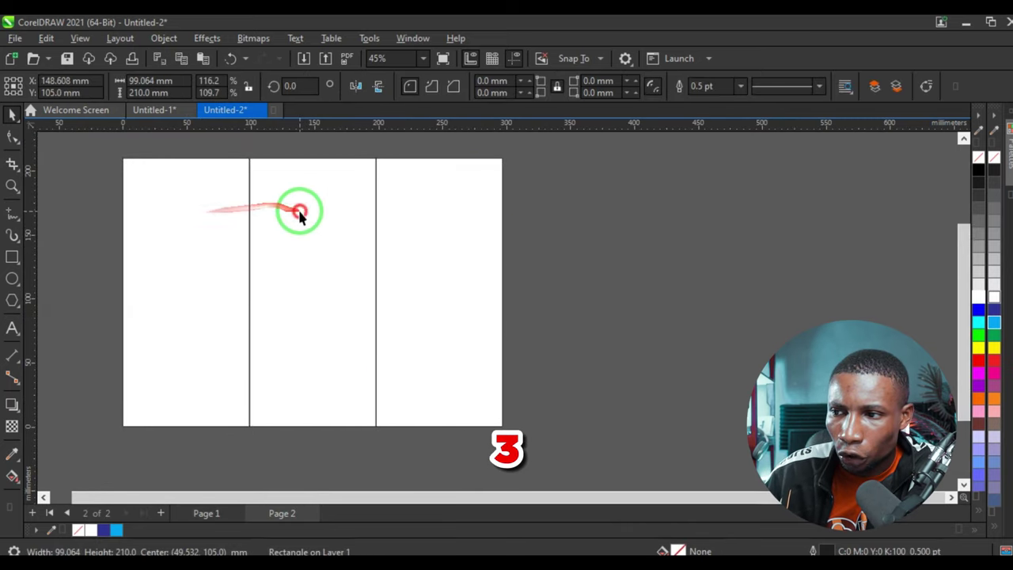
pyautogui.click(195, 216)
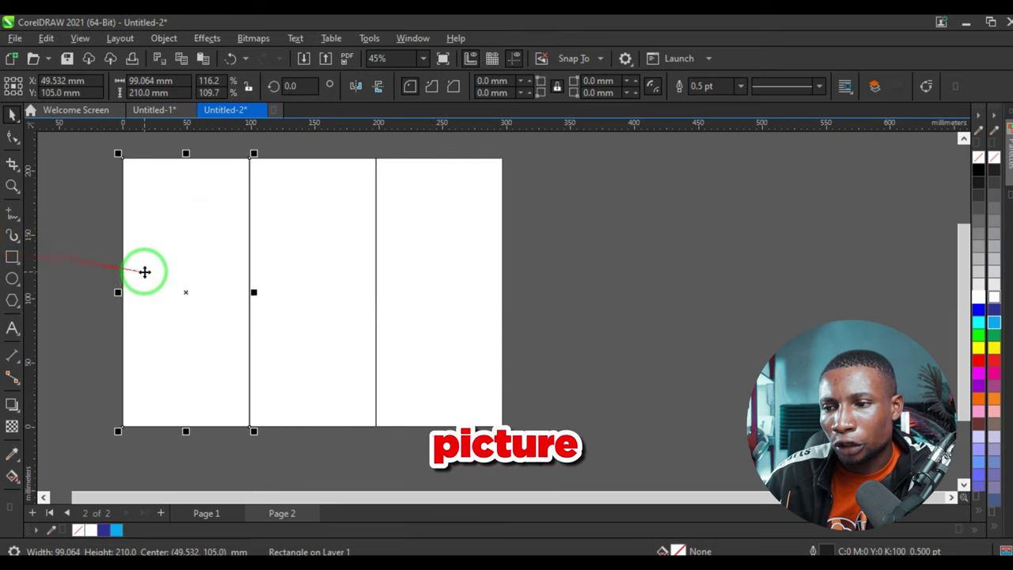
pyautogui.click(205, 513)
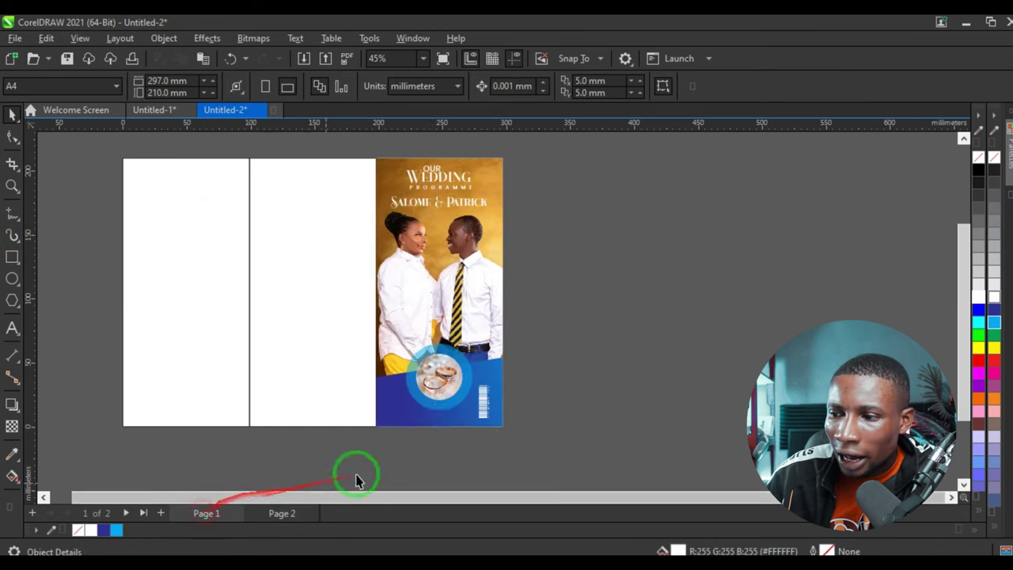
pyautogui.click(419, 404)
pyautogui.keyDown('ctrl'); pyautogui.click(402, 407); pyautogui.keyUp('ctrl')
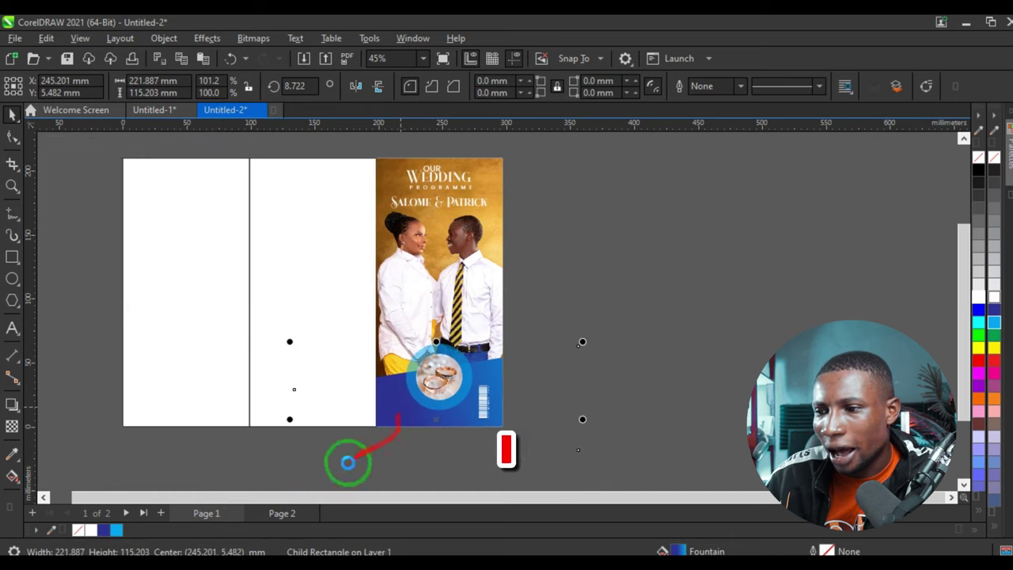
pyautogui.moveTo(275, 515); pyautogui.dragTo(291, 510)
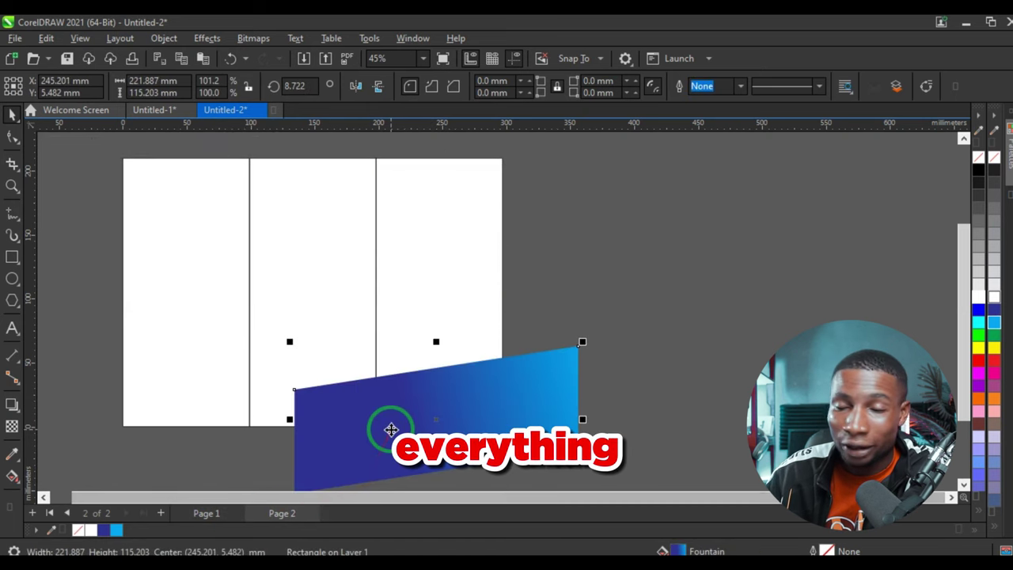
pyautogui.moveTo(450, 419); pyautogui.dragTo(208, 270)
pyautogui.click(261, 378)
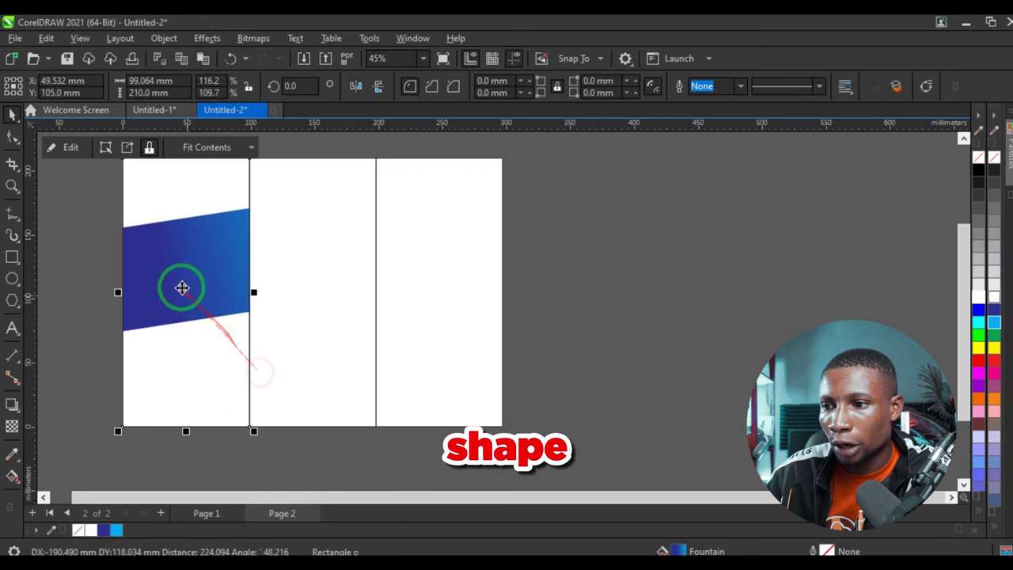
# Move the gradient shape to the top of the first panel and enlarge it until it covers roughly the upper half
pyautogui.scroll(-1, 182, 294)
pyautogui.keyDown('ctrl'); pyautogui.click(198, 306); pyautogui.keyUp('ctrl')
pyautogui.moveTo(198, 305); pyautogui.dragTo(192, 240)
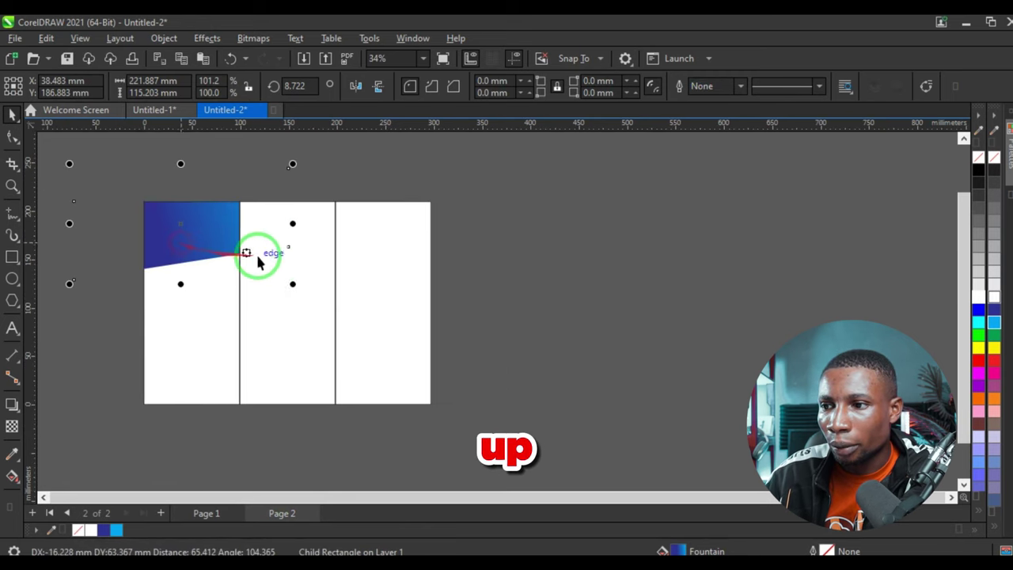
pyautogui.moveTo(292, 283); pyautogui.dragTo(388, 327)
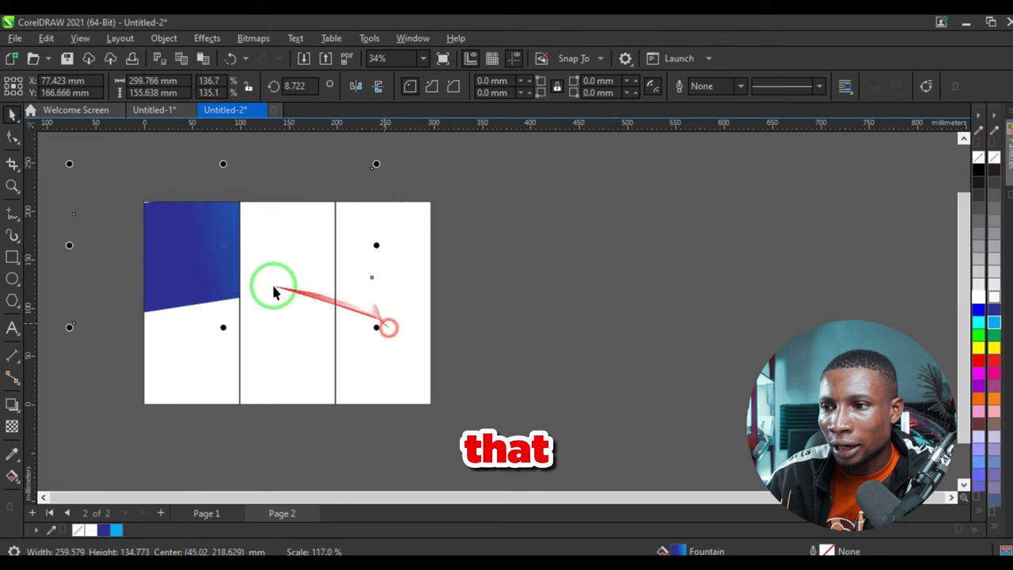
pyautogui.moveTo(178, 271); pyautogui.dragTo(210, 261)
pyautogui.scroll(1, 205, 267)
pyautogui.scroll(-1, 194, 262)
pyautogui.click(535, 260)
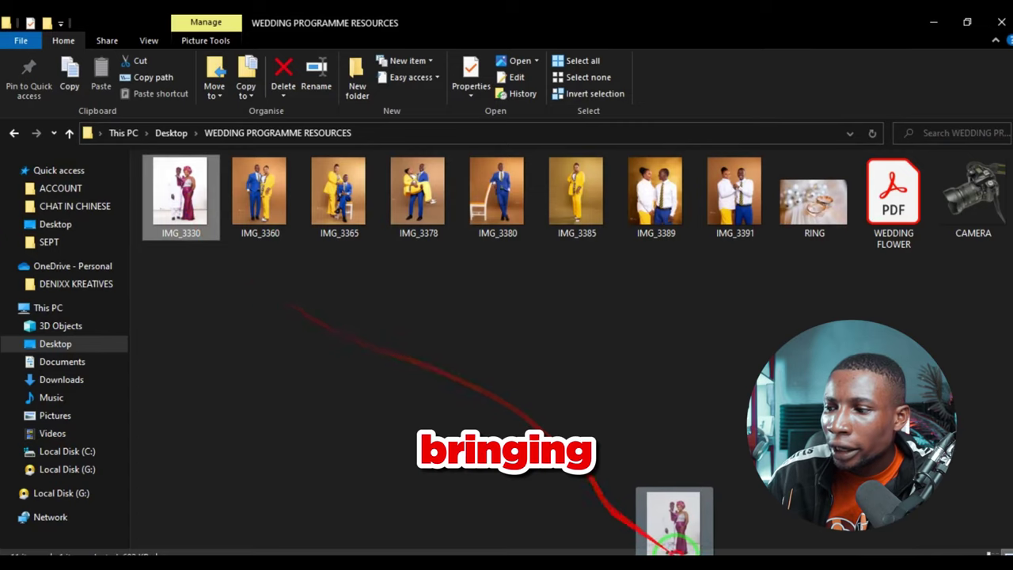
# Bring the couple photo IMG_3330 onto page 2 and PowerClip it inside the first panel's slanted blue shape
pyautogui.moveTo(670, 525); pyautogui.dragTo(536, 363)
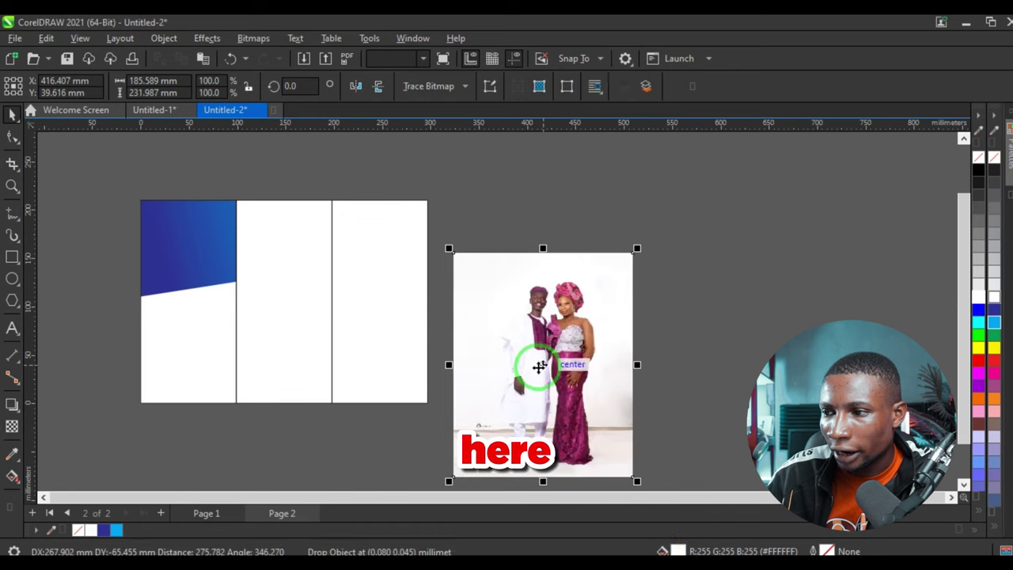
pyautogui.moveTo(452, 307); pyautogui.dragTo(188, 270)
pyautogui.click(250, 302)
pyautogui.doubleClick(200, 265)
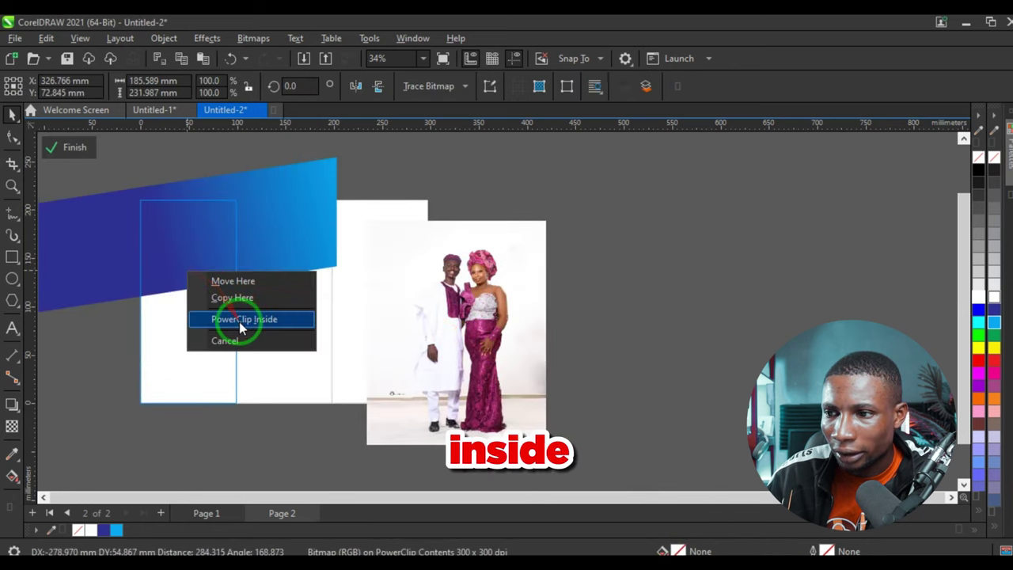
pyautogui.click(242, 320)
# Reposition the photo inside the slanted shape so both people fit within the first panel, and finish editing the PowerClip
pyautogui.keyDown('ctrl'); pyautogui.click(208, 237); pyautogui.keyUp('ctrl')
pyautogui.scroll(1, 208, 235)
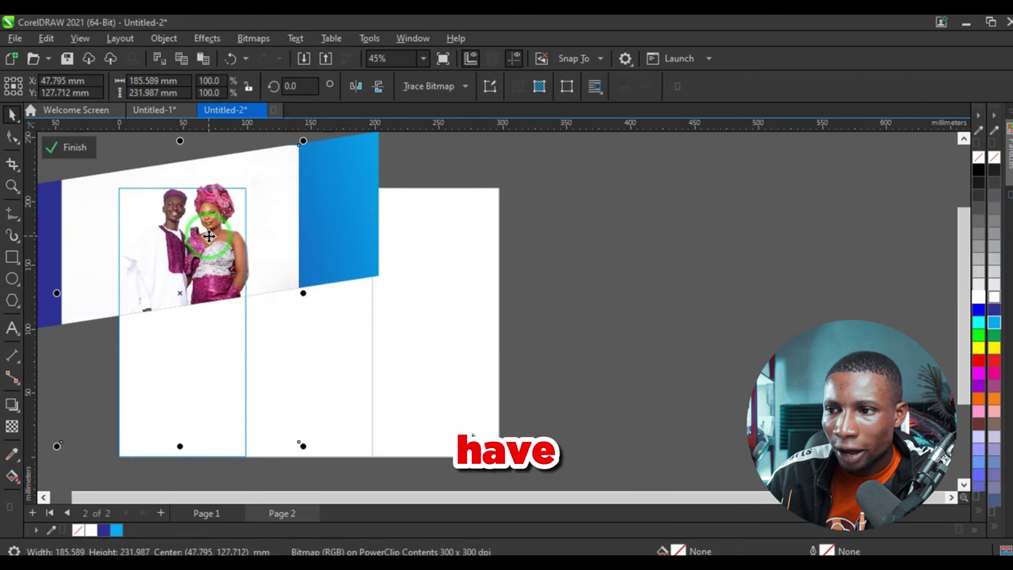
pyautogui.scroll(1, 209, 237)
pyautogui.moveTo(205, 250); pyautogui.dragTo(201, 242)
pyautogui.click(71, 148)
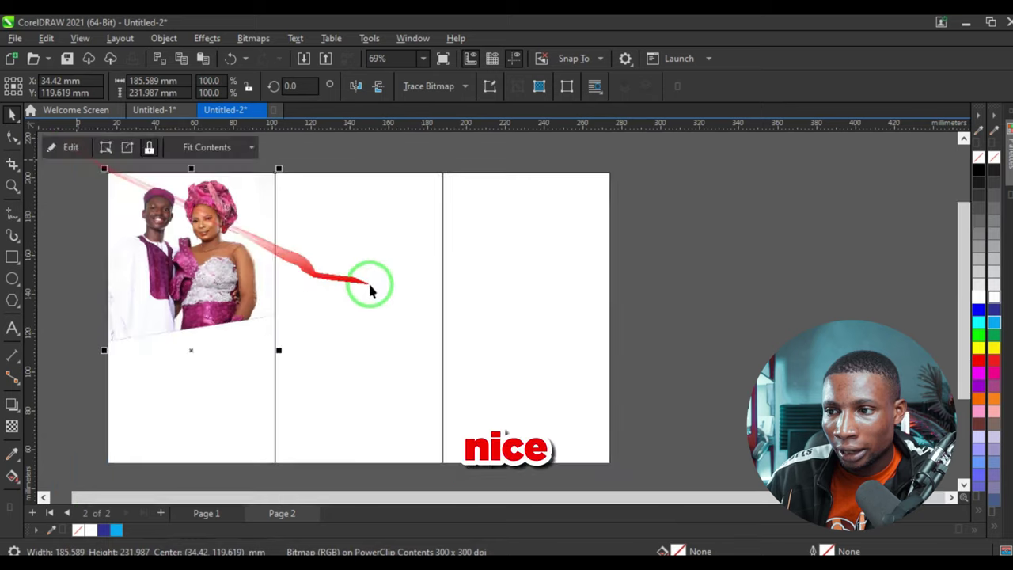
# Copy the cover's background panel with its couple photo from page 1 and paste it onto page 2's third panel
pyautogui.click(204, 514)
pyautogui.click(568, 316)
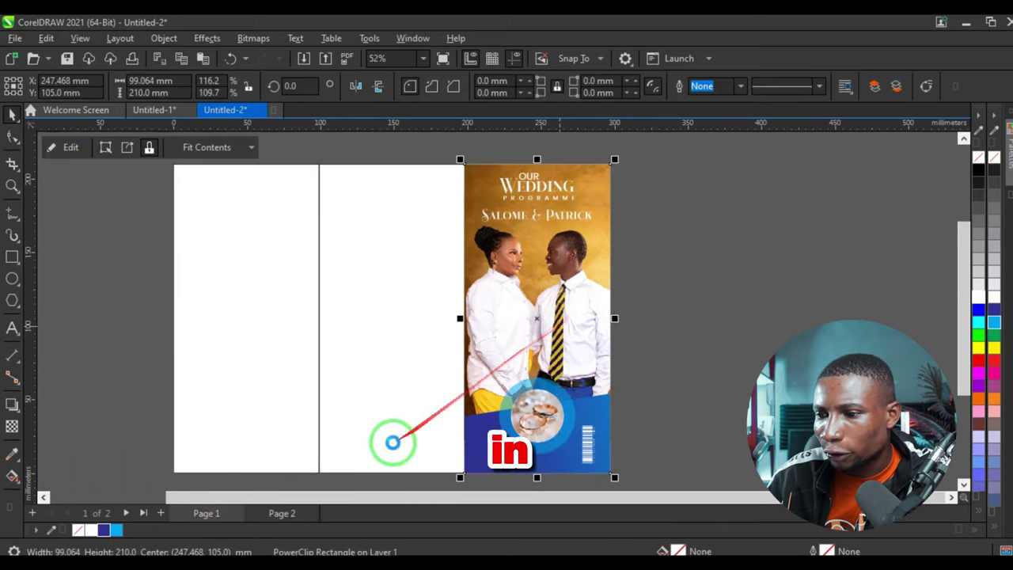
pyautogui.click(285, 513)
pyautogui.click(493, 287)
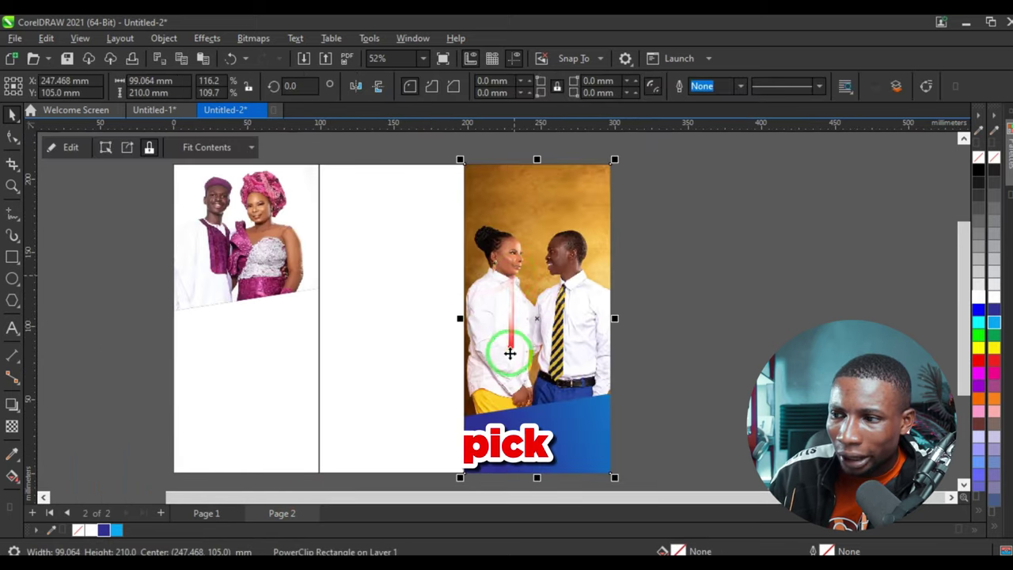
pyautogui.scroll(1, 533, 247)
pyautogui.scroll(-1, 533, 247)
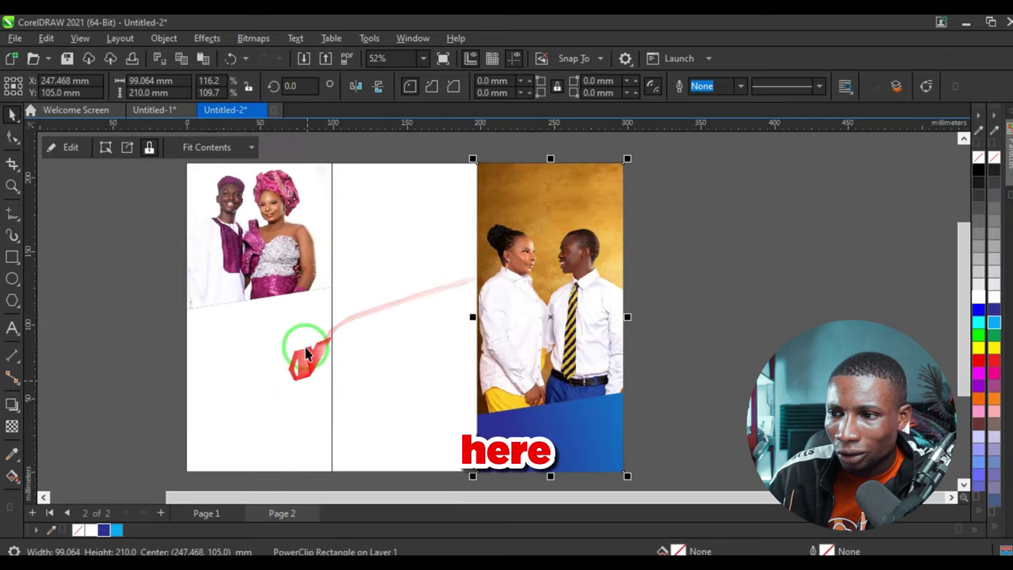
# Sample a golden yellow from the pasted couple photo and fill the first panel beneath the slanted picture with it
pyautogui.click(12, 453)
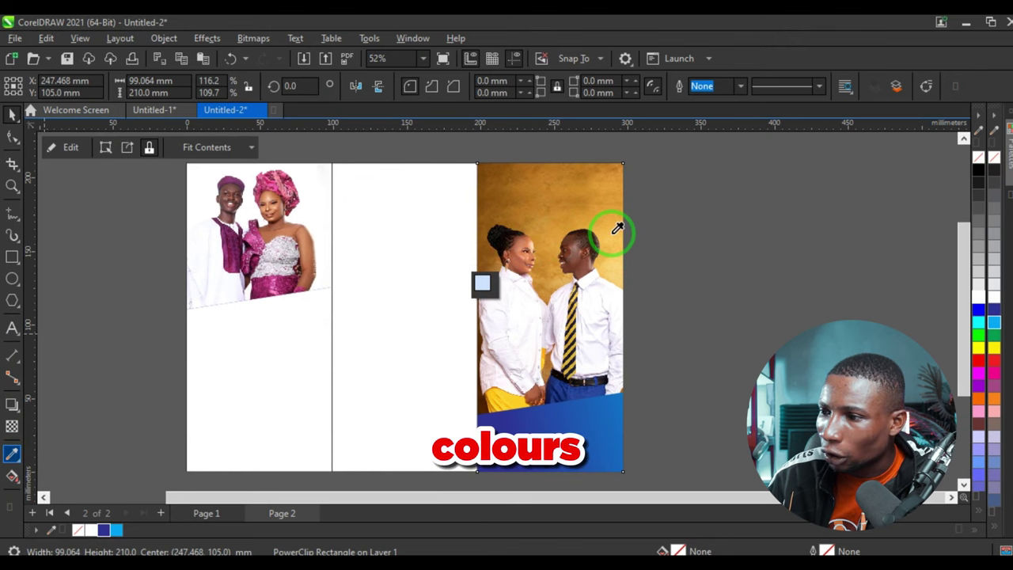
pyautogui.click(617, 229)
pyautogui.scroll(1, 617, 229)
pyautogui.click(194, 356)
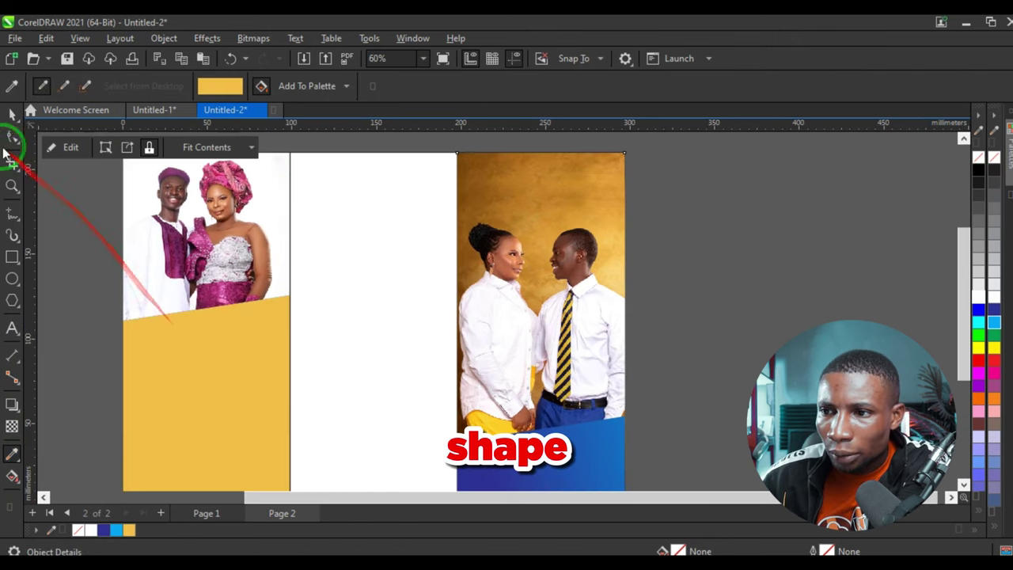
pyautogui.click(9, 118)
pyautogui.scroll(-1, 353, 323)
pyautogui.scroll(1, 262, 307)
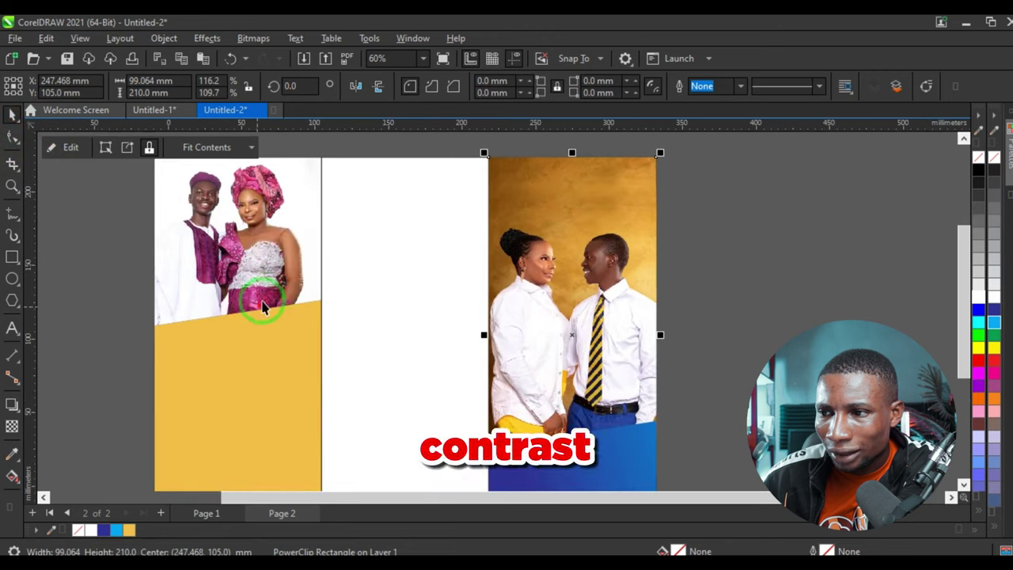
# Delete the pasted cover panel with the couple photo from page 2's third panel
pyautogui.press('Delete')
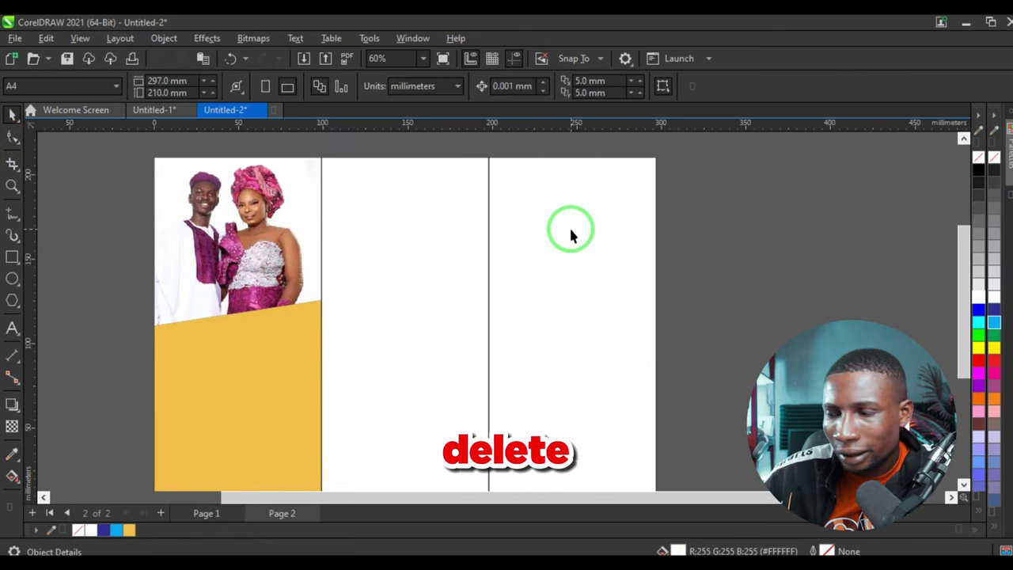
pyautogui.scroll(-2, 371, 303)
pyautogui.scroll(2, 314, 261)
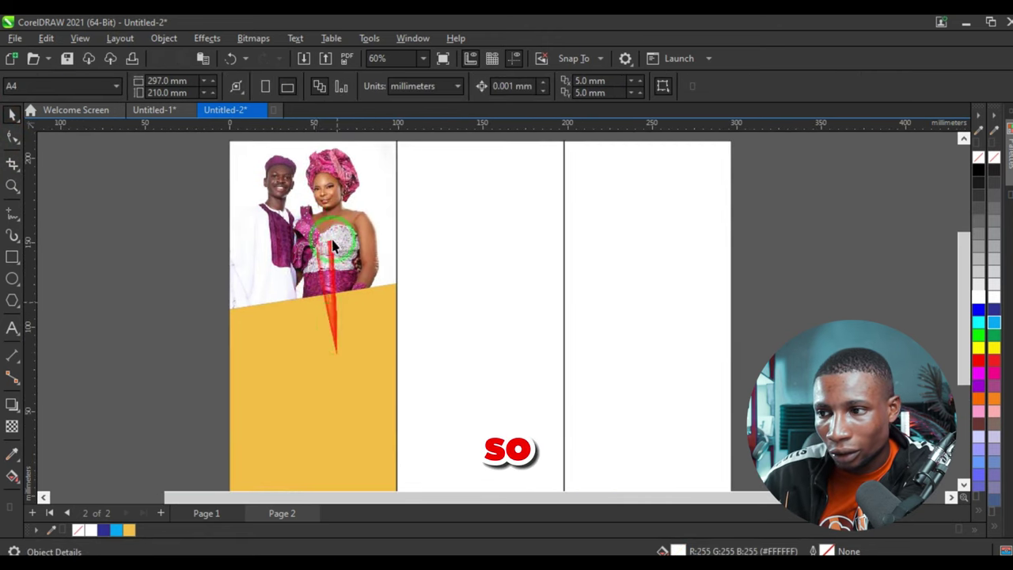
pyautogui.scroll(-2, 320, 356)
pyautogui.scroll(3, 320, 361)
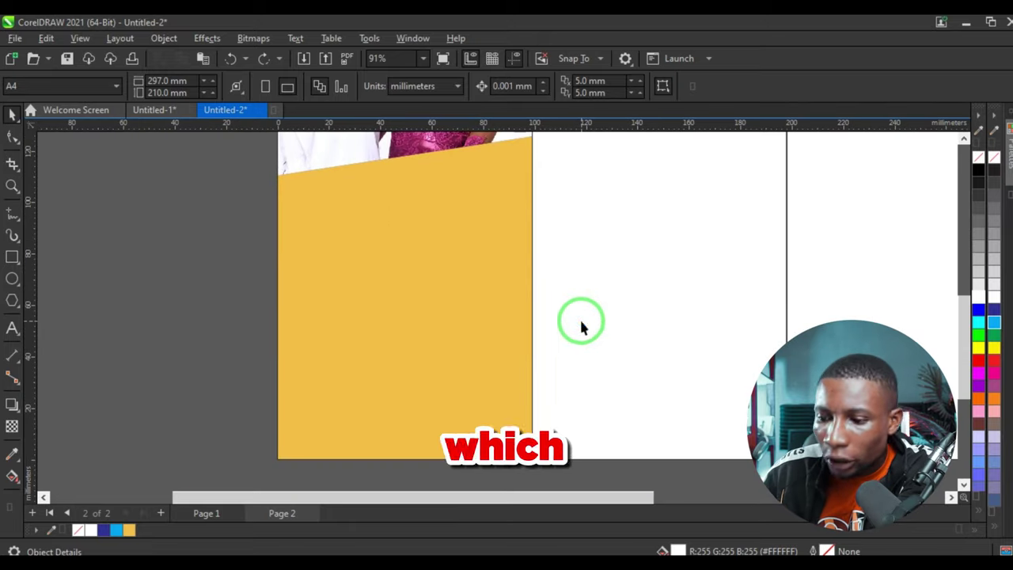
# Paste the wedding programme details and officiating ministers text, and position it inside the first panel's yellow area
pyautogui.hotkey('ctrl', 'v')
pyautogui.scroll(3, 439, 415)
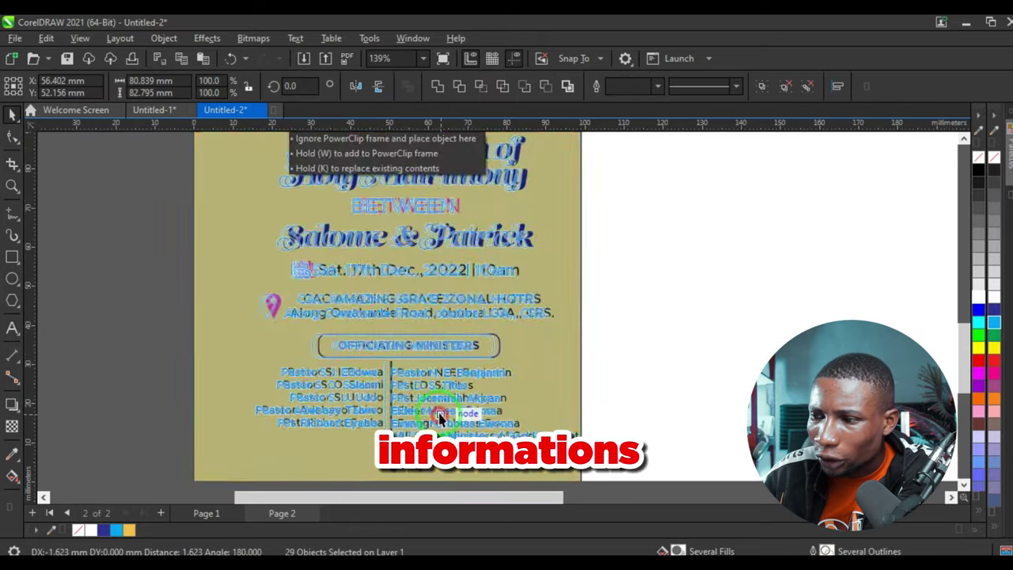
pyautogui.scroll(-1, 445, 422)
pyautogui.scroll(2, 447, 417)
pyautogui.moveTo(441, 410); pyautogui.dragTo(448, 411)
pyautogui.scroll(-4, 448, 411)
pyautogui.scroll(3, 416, 286)
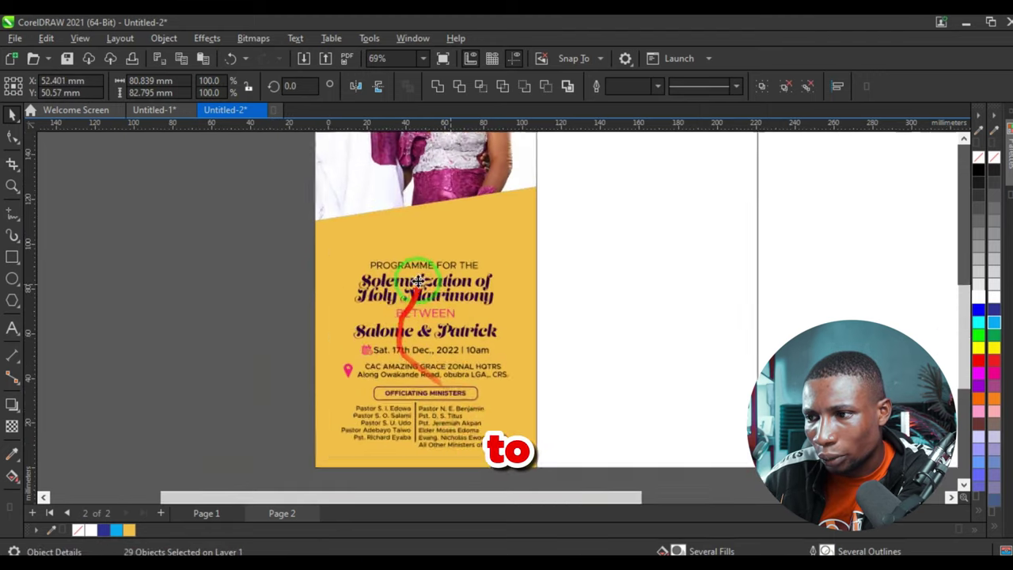
# Edit the first panel's PowerClip, lower the slanted photo shape's bottom edge to show more of the couple, and finish editing
pyautogui.scroll(-4, 421, 356)
pyautogui.doubleClick(411, 222)
pyautogui.scroll(-4, 428, 360)
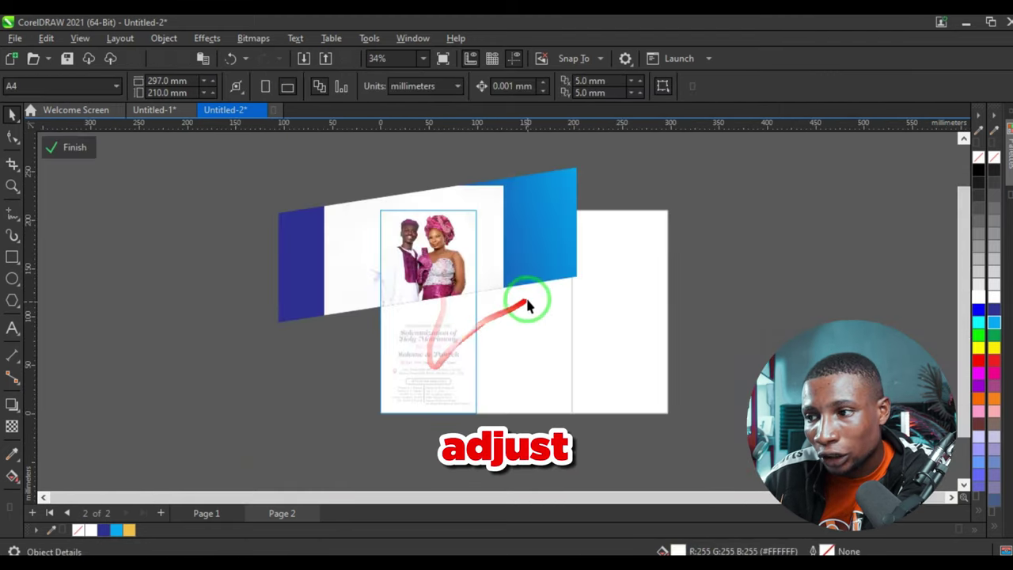
pyautogui.click(431, 262)
pyautogui.click(13, 137)
pyautogui.hotkey('ctrl', 'q')
pyautogui.scroll(1, 290, 321)
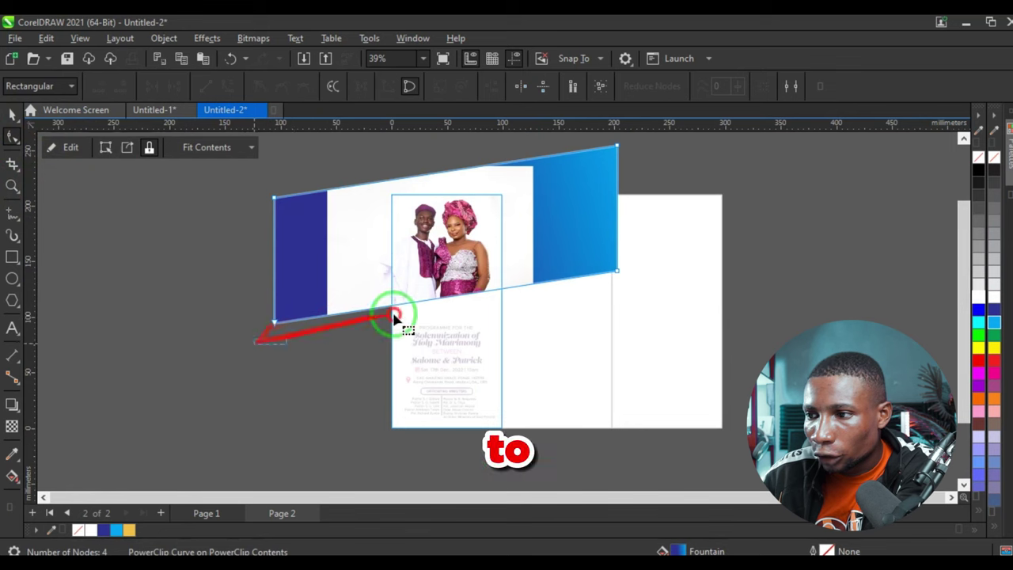
pyautogui.moveTo(615, 274); pyautogui.dragTo(616, 289)
pyautogui.click(10, 117)
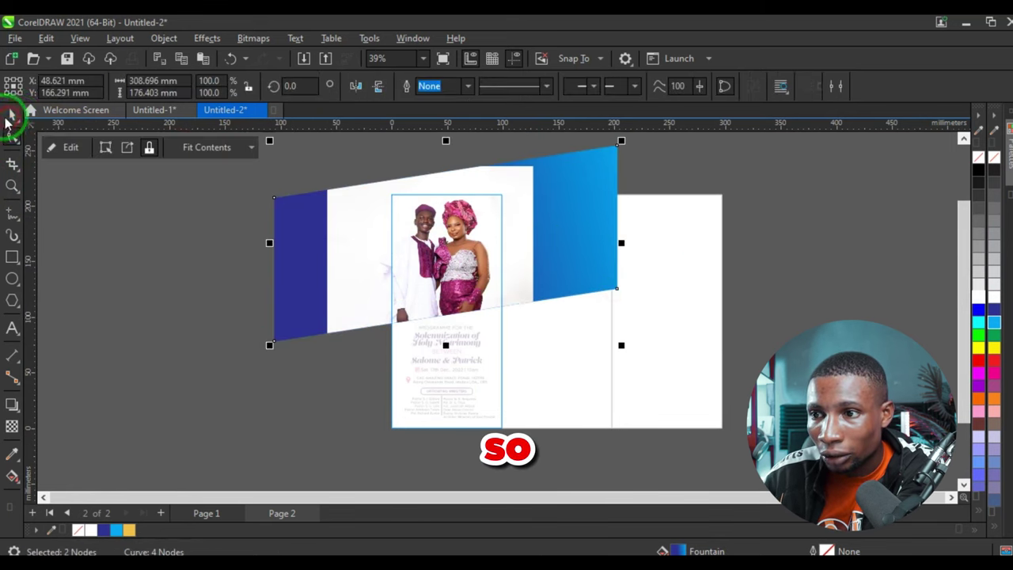
pyautogui.keyDown('ctrl'); pyautogui.click(154, 235); pyautogui.keyUp('ctrl')
pyautogui.scroll(1, 509, 252)
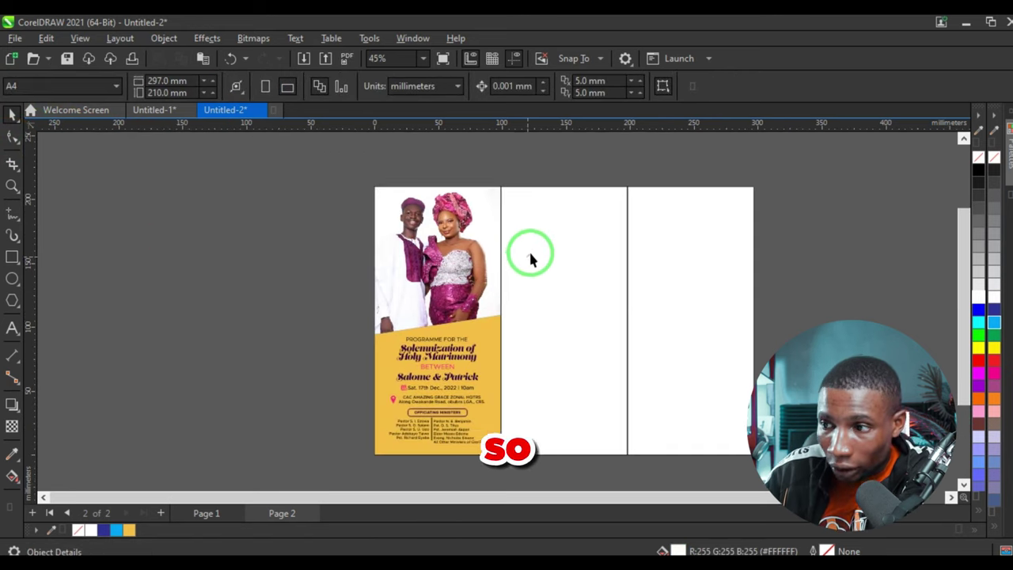
# Select all three page 2 panels and remove their outlines
pyautogui.click(477, 198)
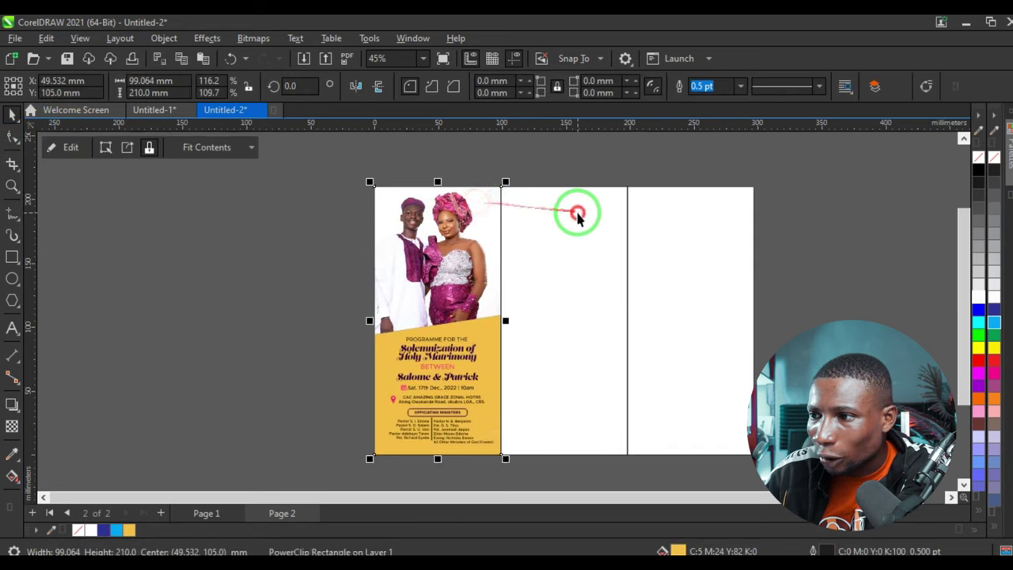
pyautogui.keyDown('shift'); pyautogui.click(577, 212); pyautogui.keyUp('shift')
pyautogui.keyDown('shift'); pyautogui.click(663, 209); pyautogui.keyUp('shift')
pyautogui.scroll(2, 632, 190)
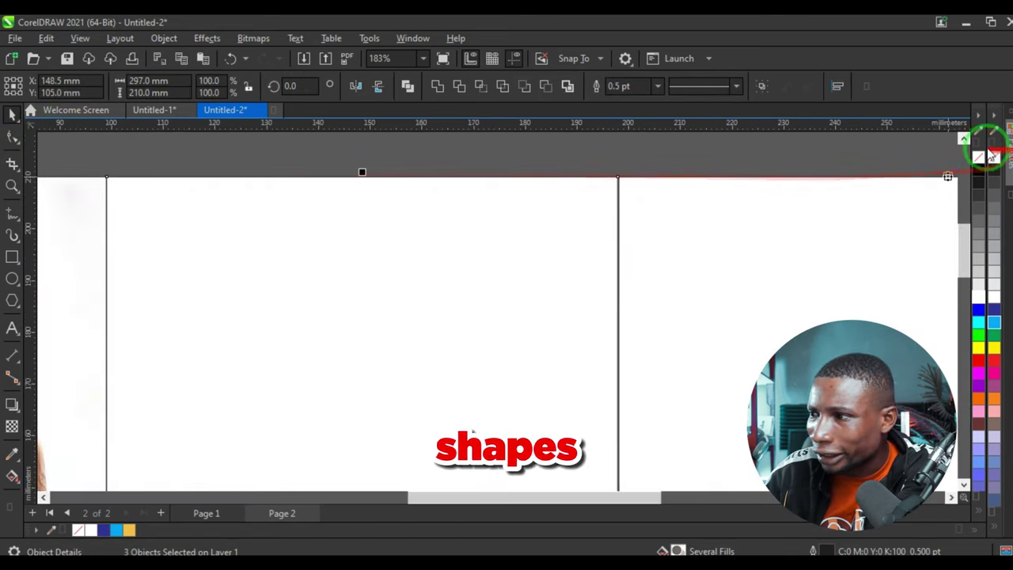
pyautogui.rightClick(977, 162)
pyautogui.scroll(-4, 520, 226)
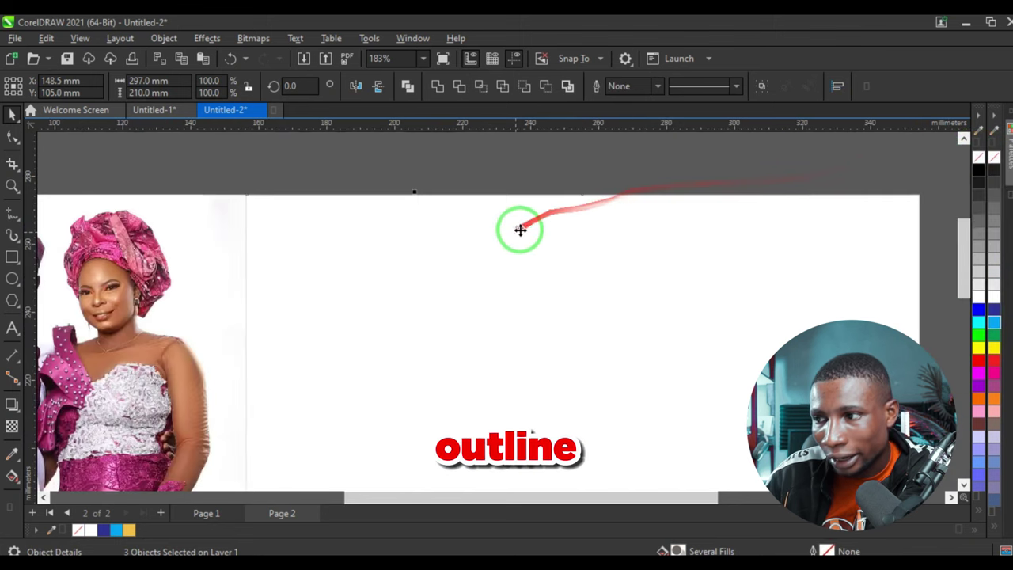
# Place vertical guidelines on both side edges of the second panel to mark the fold positions
pyautogui.click(666, 198)
pyautogui.scroll(1, 461, 364)
pyautogui.moveTo(30, 248); pyautogui.dragTo(371, 231)
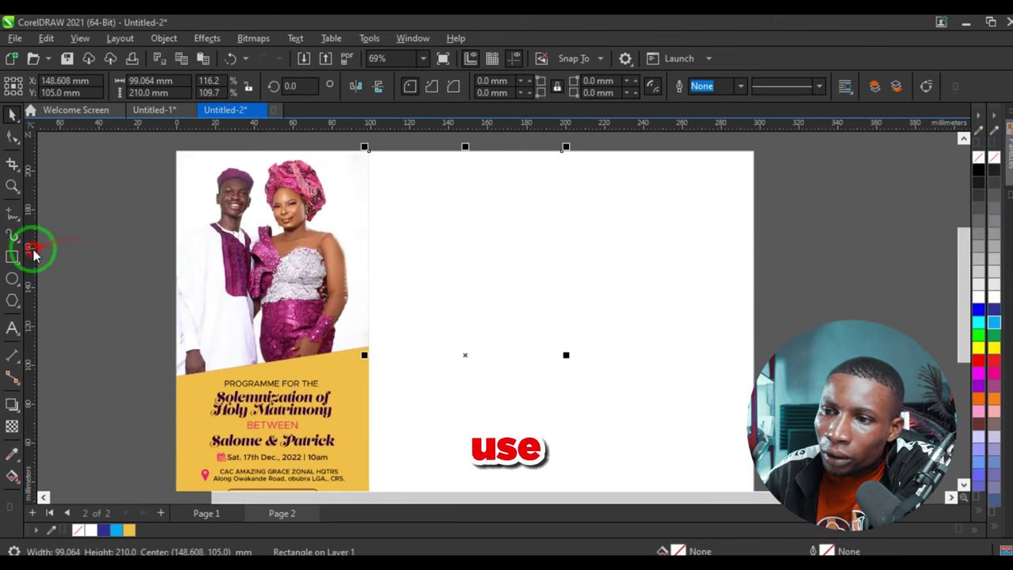
pyautogui.moveTo(30, 274); pyautogui.dragTo(558, 244)
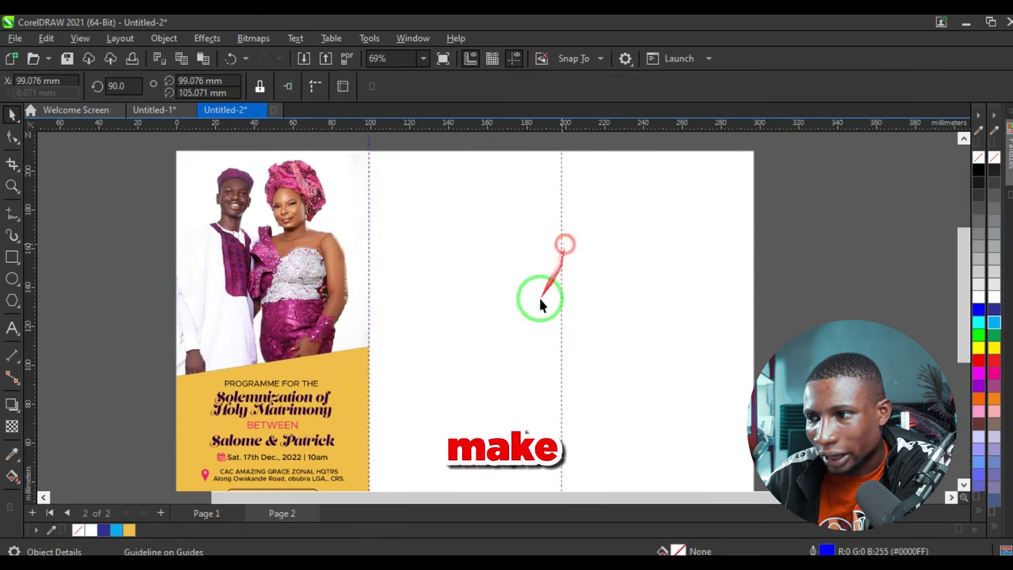
pyautogui.scroll(-2, 541, 305)
pyautogui.scroll(4, 515, 289)
pyautogui.press('Escape')
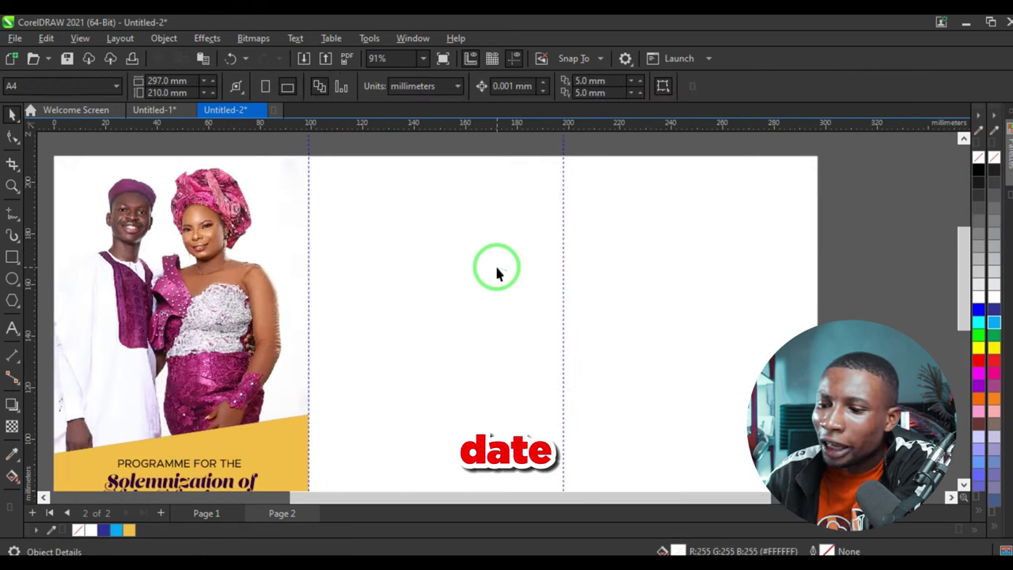
# Paste the numbered wedding order list into the second panel, enlarge it slightly and position it between the guidelines
pyautogui.hotkey('ctrl', 'v')
pyautogui.scroll(-2, 407, 264)
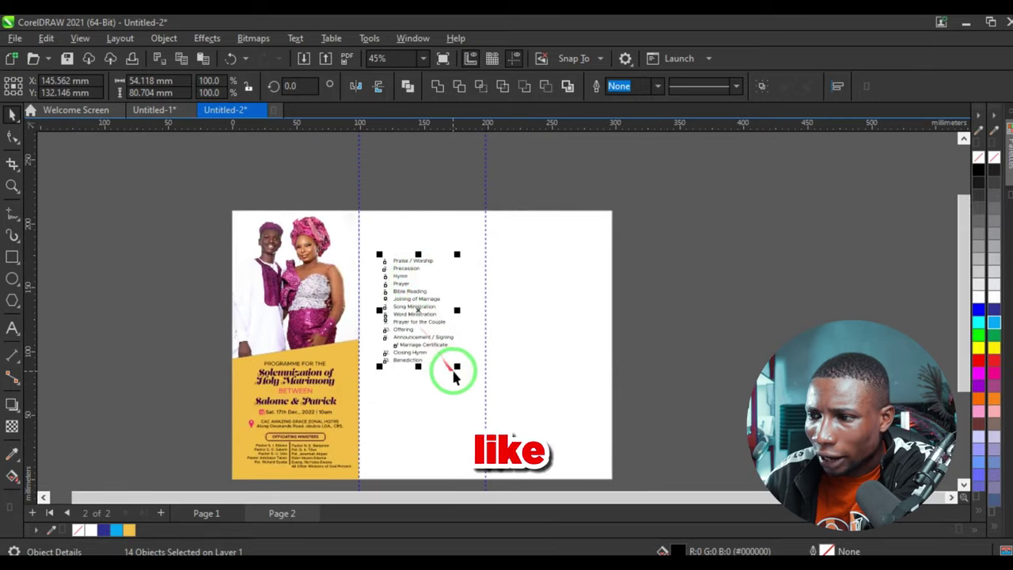
pyautogui.moveTo(473, 402); pyautogui.dragTo(473, 400)
pyautogui.moveTo(429, 328)
pyautogui.mouseDown()
pyautogui.moveTo(419, 311)
pyautogui.moveTo(421, 330)
pyautogui.mouseUp()
# Add the text "Order of service" above the second panel as a heading
pyautogui.click(12, 328)
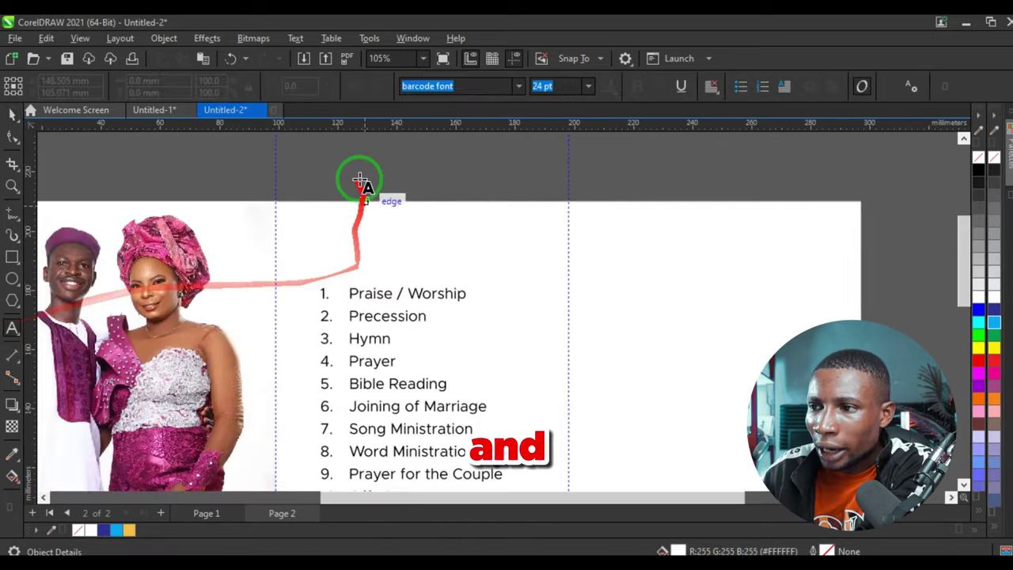
pyautogui.click(398, 217)
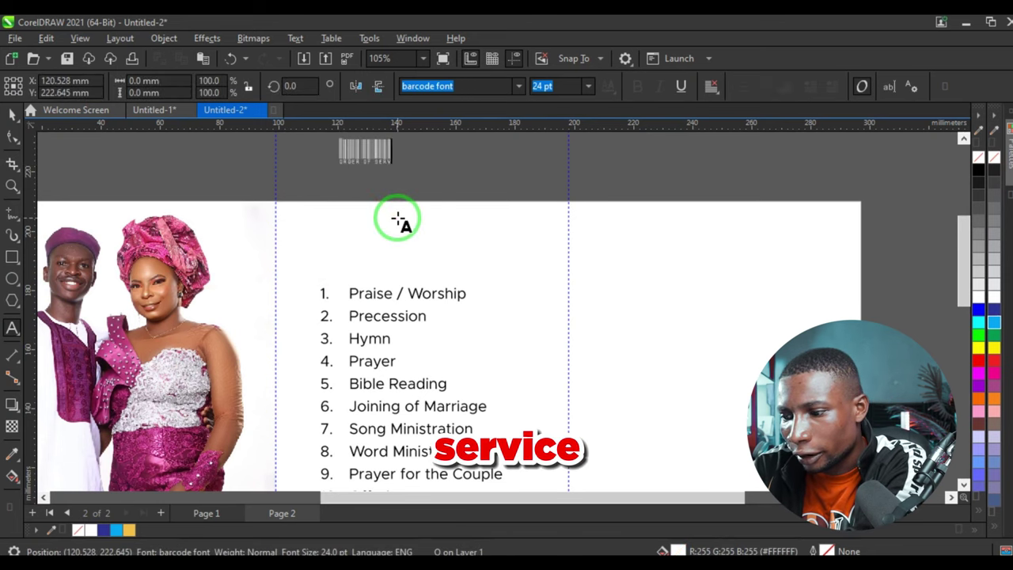
pyautogui.scroll(3, 412, 159)
pyautogui.hotkey('ctrl', 'space')
pyautogui.click(314, 161)
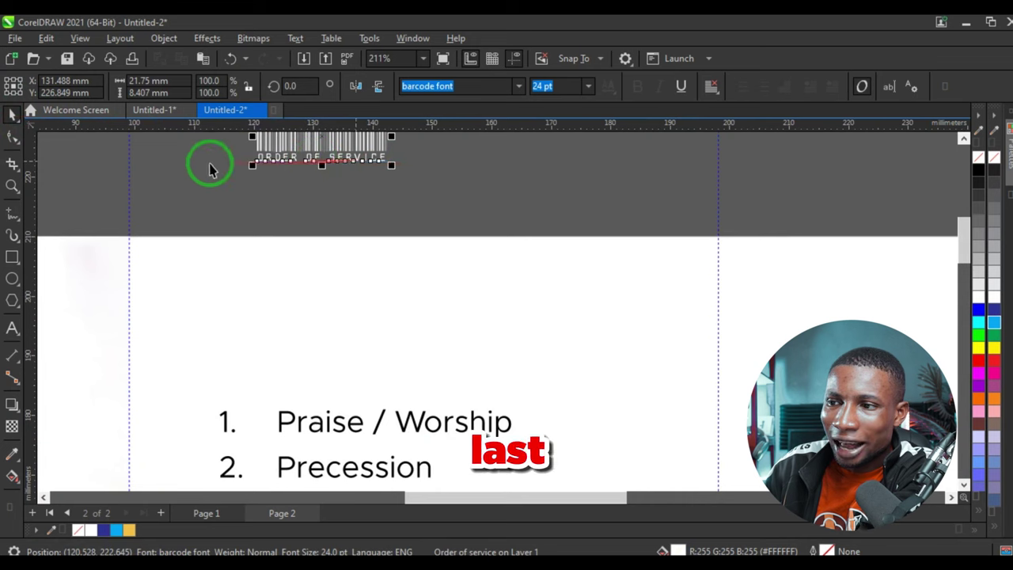
pyautogui.scroll(-3, 388, 197)
pyautogui.scroll(2, 378, 202)
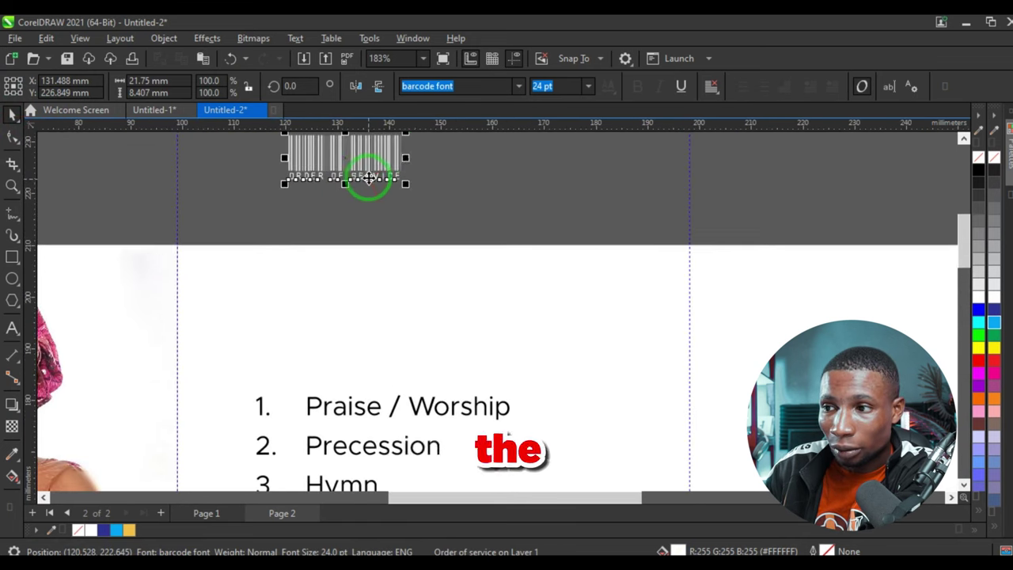
# Set the heading's font to glimmer of light and fill it with black
pyautogui.click(485, 87)
pyautogui.write('g')
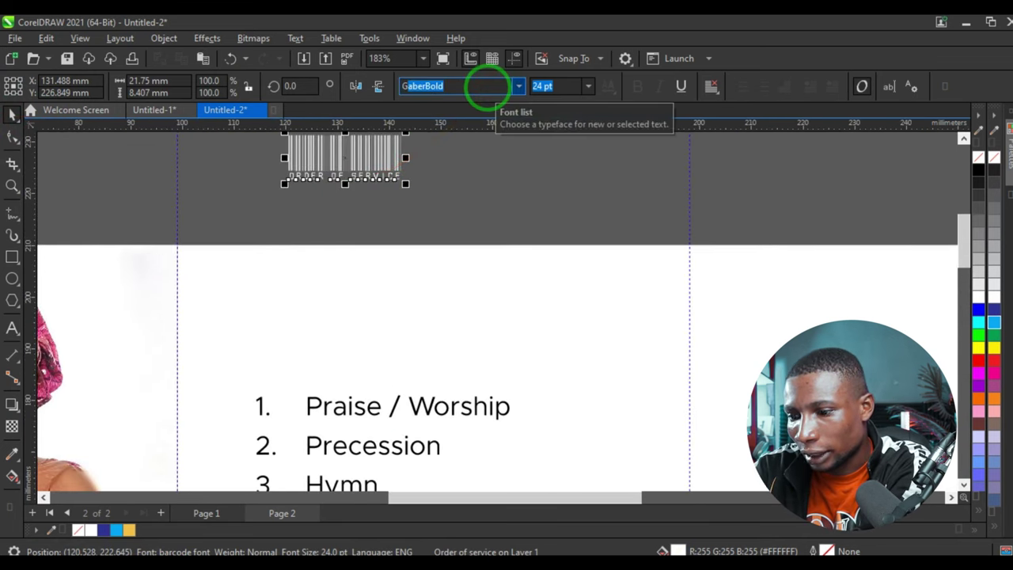
pyautogui.write('l')
pyautogui.press('Return')
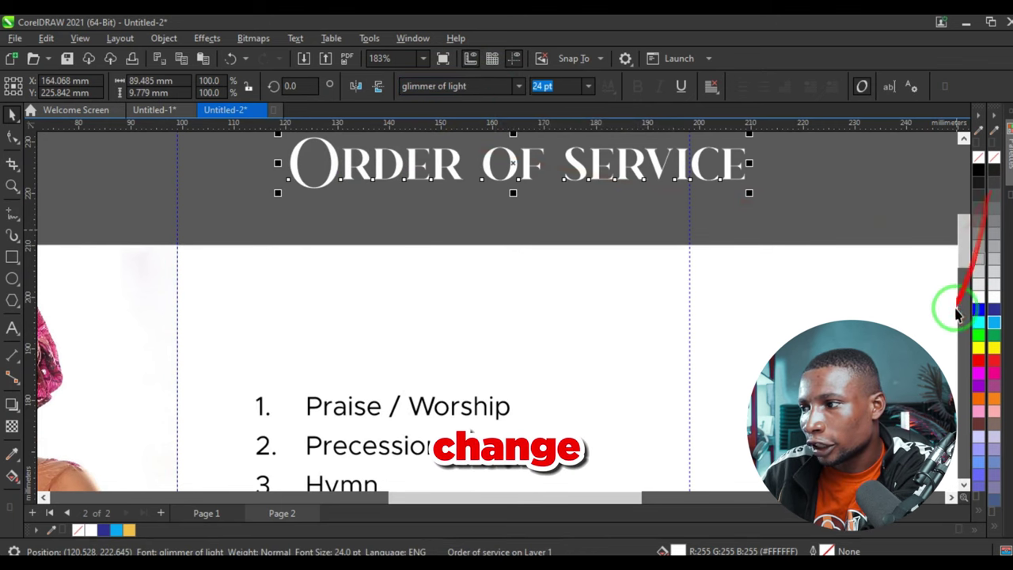
pyautogui.click(978, 169)
# Move the heading above the numbered list in the second panel and scale it down to about 72 mm wide
pyautogui.scroll(-1, 612, 163)
pyautogui.moveTo(581, 171); pyautogui.dragTo(550, 296)
pyautogui.moveTo(687, 315); pyautogui.dragTo(617, 343)
pyautogui.scroll(2, 502, 292)
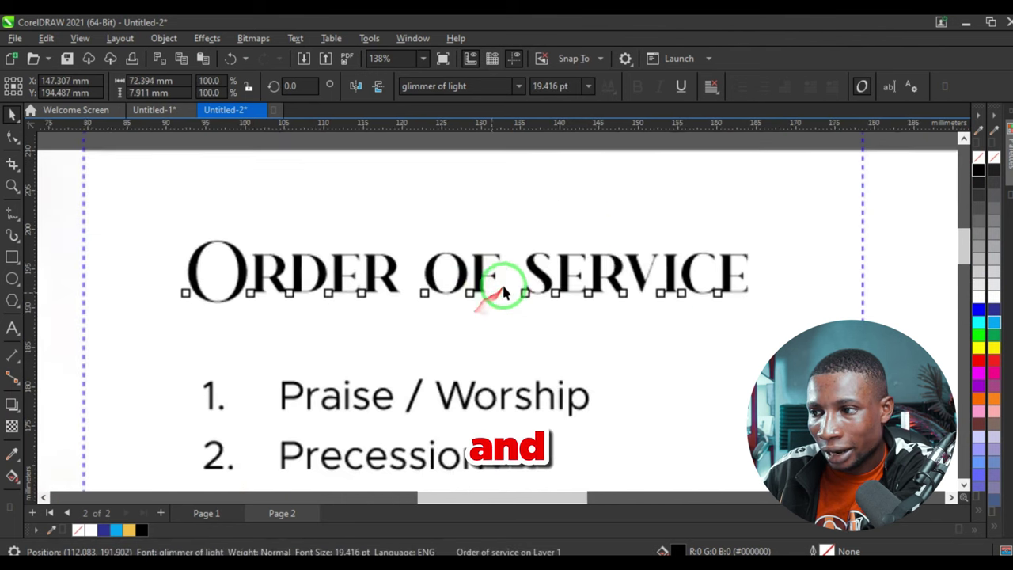
# Break the heading before "service" and separate the two lines into individual text objects
pyautogui.doubleClick(529, 268)
pyautogui.press('Return')
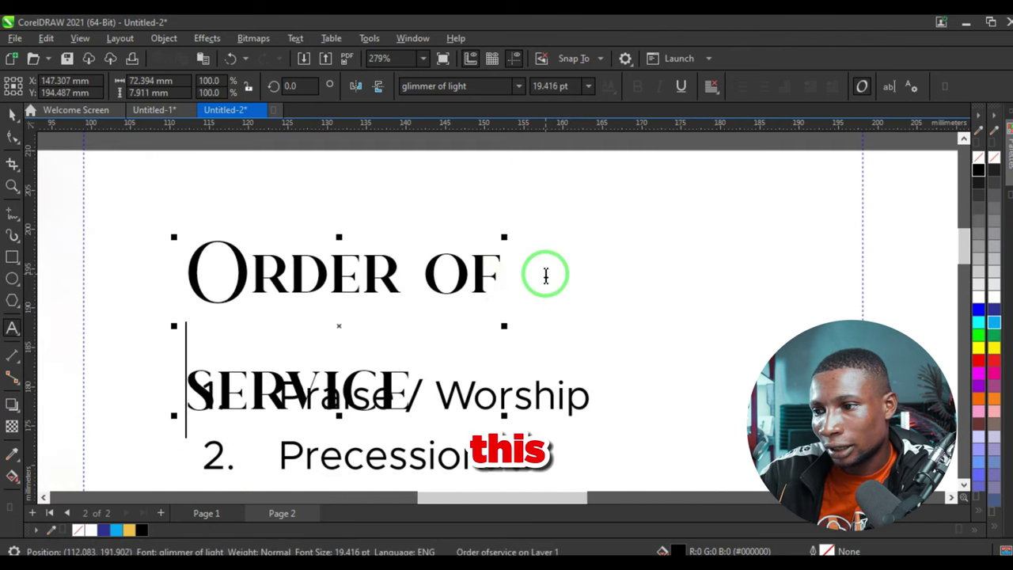
pyautogui.hotkey('ctrl', 'space')
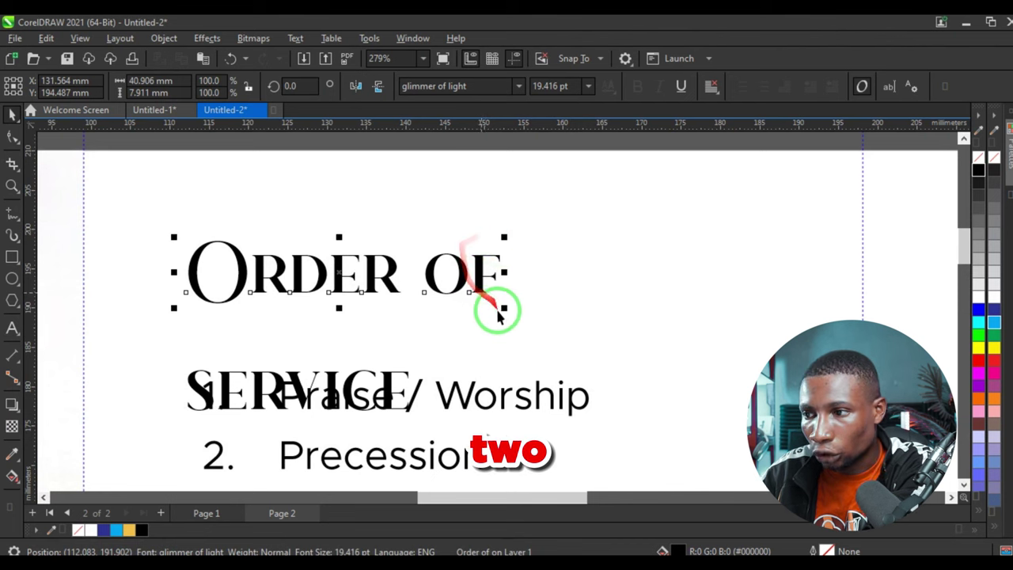
# Scale "Order of" down to about 8.6 pt, and move "service" beneath it enlarged to about 38.3 pt
pyautogui.moveTo(505, 308); pyautogui.dragTo(324, 319)
pyautogui.moveTo(290, 362); pyautogui.dragTo(413, 299)
pyautogui.moveTo(463, 324); pyautogui.dragTo(675, 365)
# Change the case of "service" so that it starts with a capital S
pyautogui.click(292, 40)
pyautogui.click(357, 353)
pyautogui.click(474, 299)
pyautogui.click(482, 341)
# Position "Order of" directly above "Service" and enlarge it to balance the heading
pyautogui.moveTo(483, 341); pyautogui.dragTo(329, 243)
pyautogui.click(227, 261)
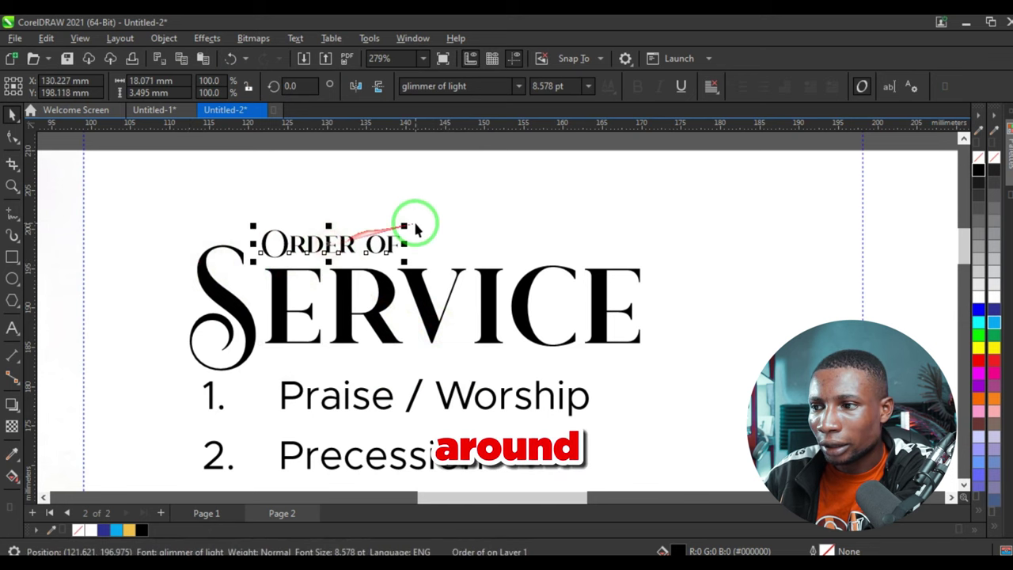
pyautogui.moveTo(409, 225); pyautogui.dragTo(563, 192)
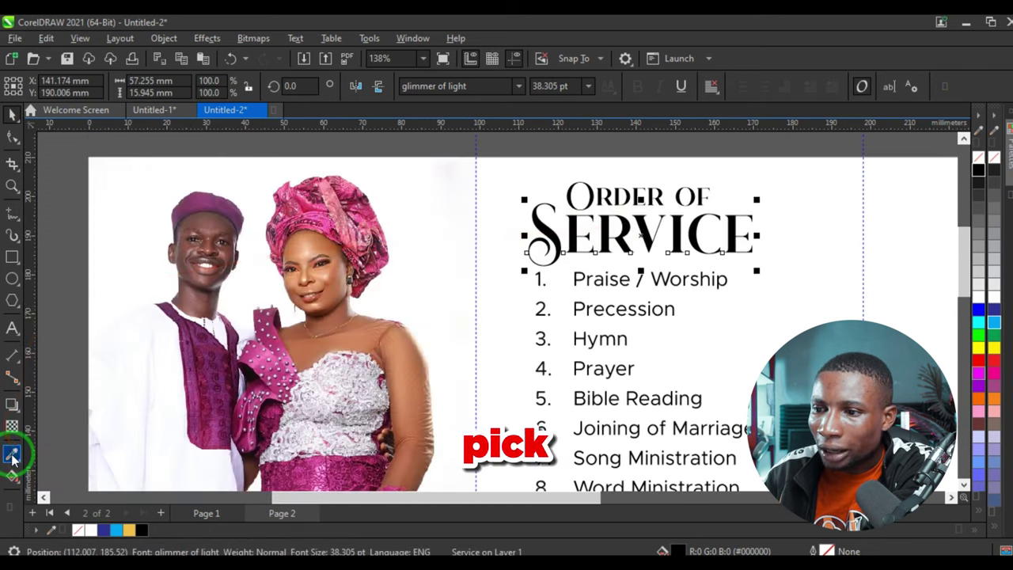
# Sample a magenta from the bride's outfit and fill the word "Service" with it
pyautogui.click(11, 453)
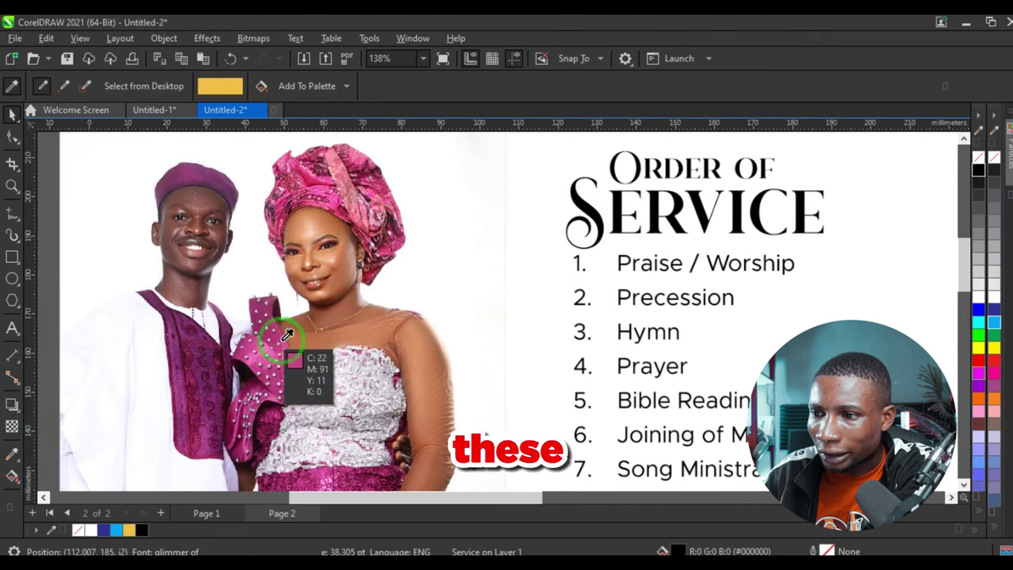
pyautogui.scroll(1, 282, 332)
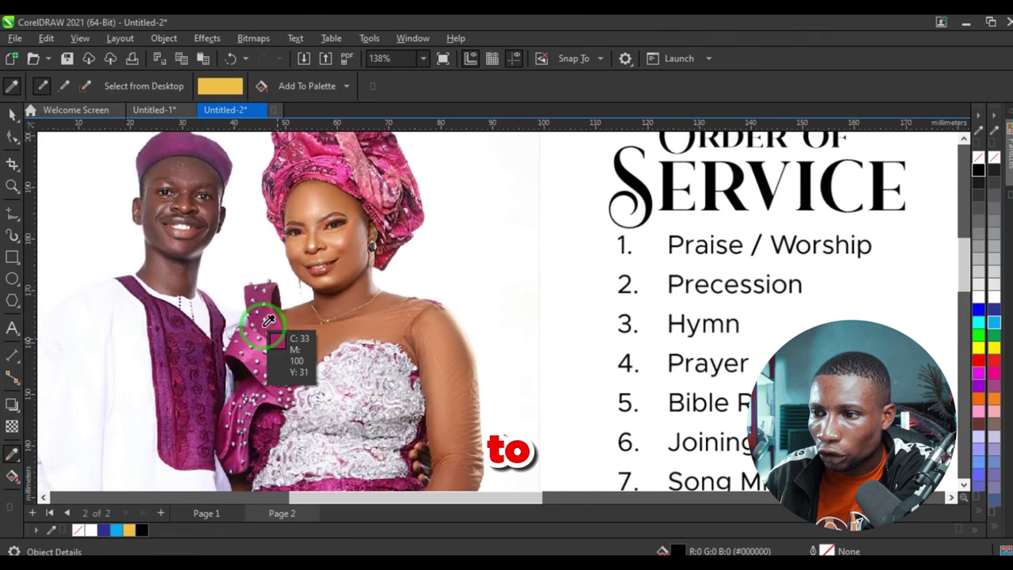
pyautogui.click(269, 321)
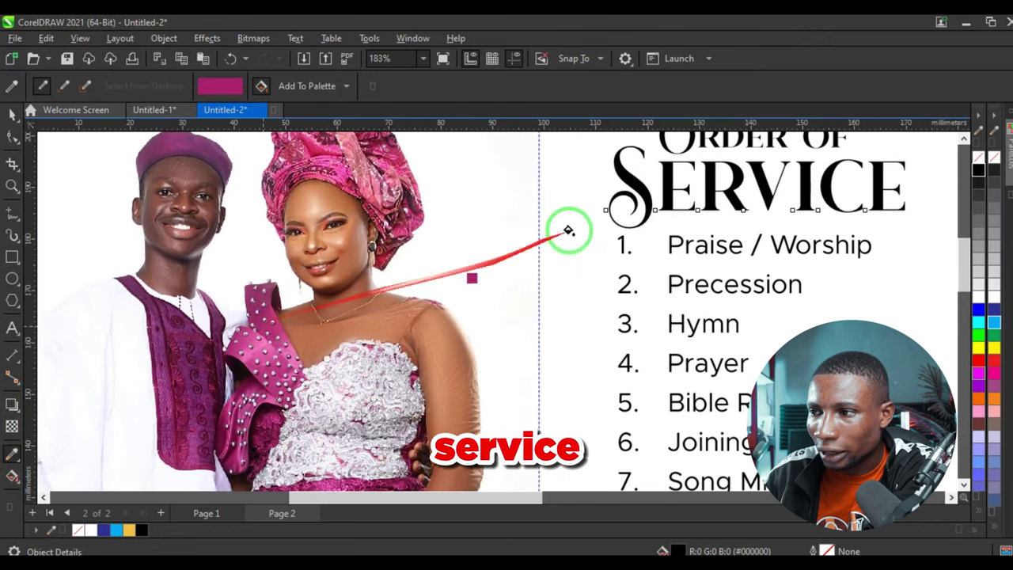
pyautogui.click(624, 180)
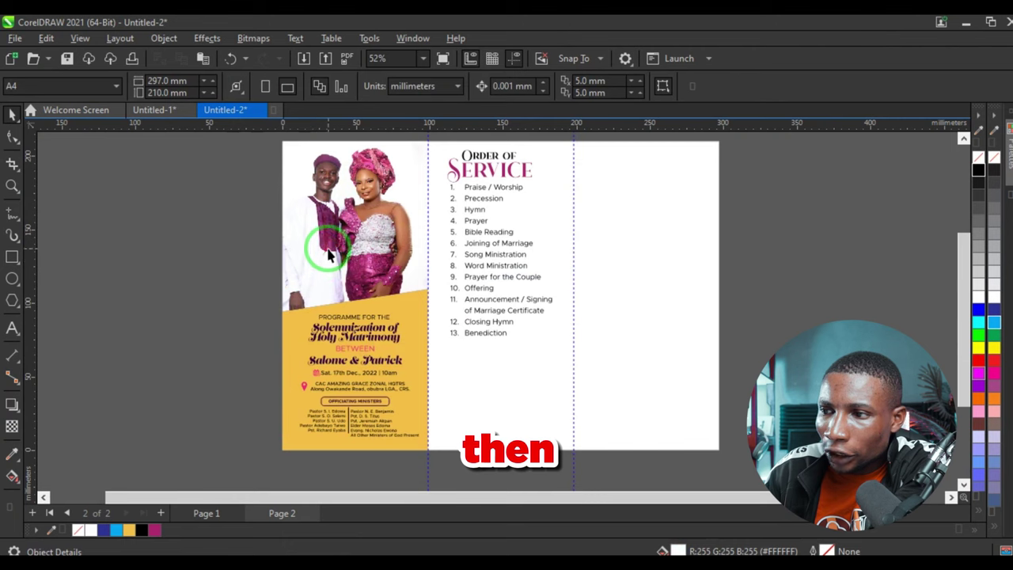
# Copy the slanted photo shape from the first panel, paste it outside the PowerClip and move it over the second panel's lower part
pyautogui.click(328, 248)
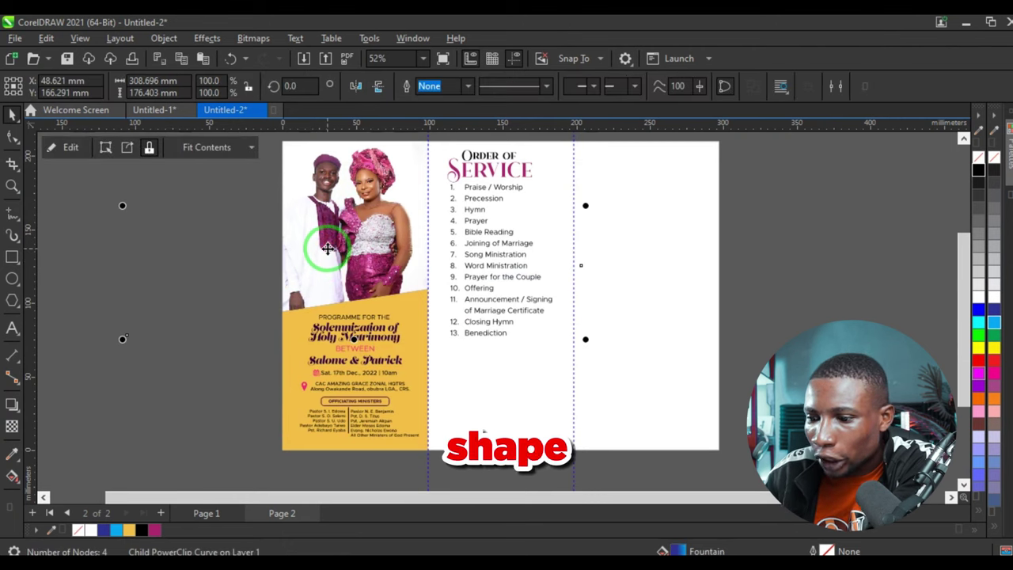
pyautogui.click(176, 405)
pyautogui.hotkey('ctrl', 'v')
pyautogui.moveTo(352, 236); pyautogui.dragTo(542, 447)
pyautogui.moveTo(509, 372)
pyautogui.mouseDown()
pyautogui.moveTo(507, 402)
pyautogui.moveTo(510, 387)
pyautogui.mouseUp()
# Cut the couple photo out of the copied slanted shape
pyautogui.scroll(1, 506, 394)
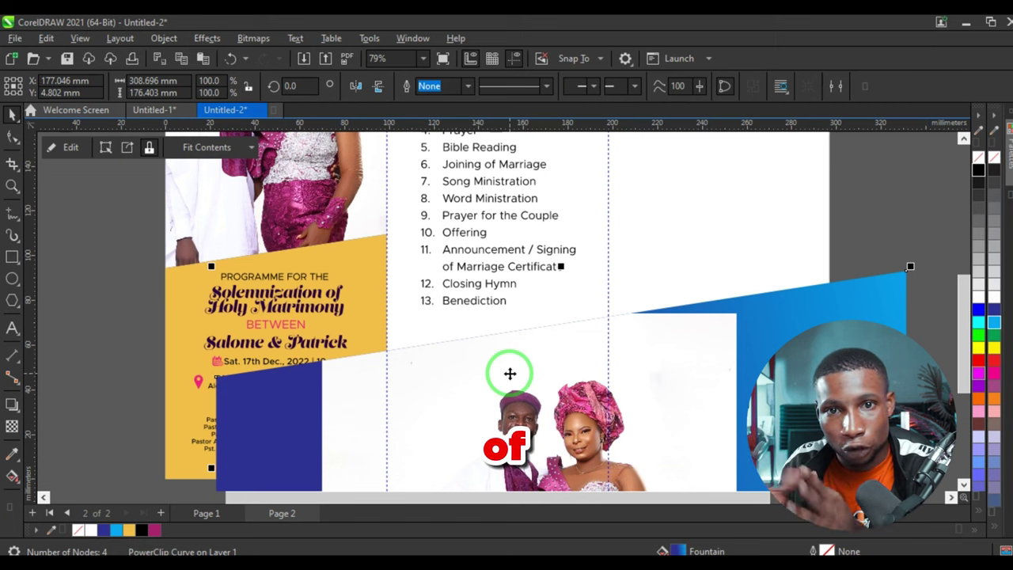
pyautogui.scroll(-1, 509, 374)
pyautogui.keyDown('alt'); pyautogui.click(511, 344); pyautogui.keyUp('alt')
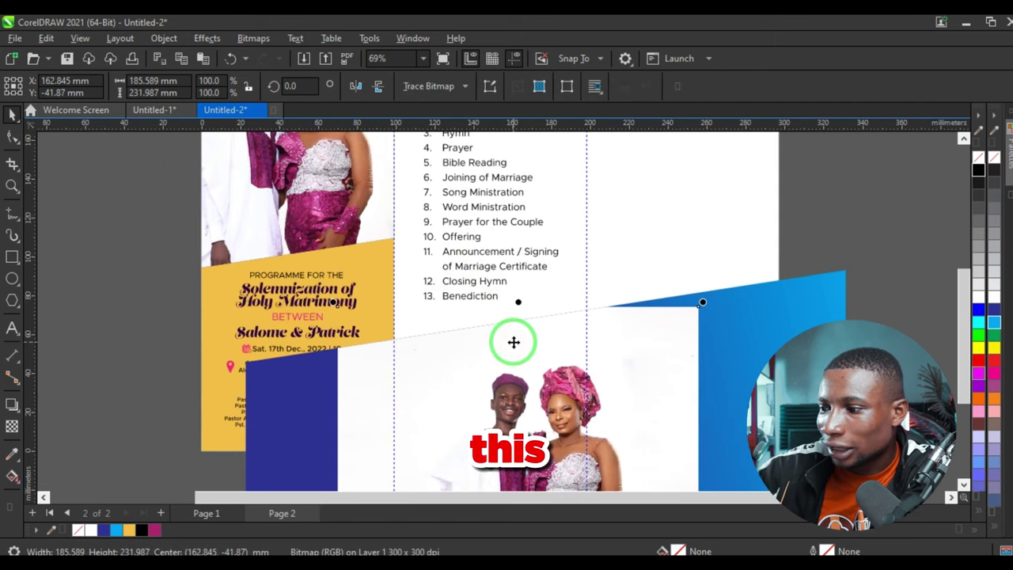
pyautogui.hotkey('ctrl', 'x')
# PowerClip the emptied blue gradient slanted shape inside the second panel and position it across the panel's lower part
pyautogui.click(513, 346)
pyautogui.scroll(-2, 500, 341)
pyautogui.moveTo(503, 373); pyautogui.dragTo(758, 387)
pyautogui.moveTo(775, 387); pyautogui.dragTo(492, 365)
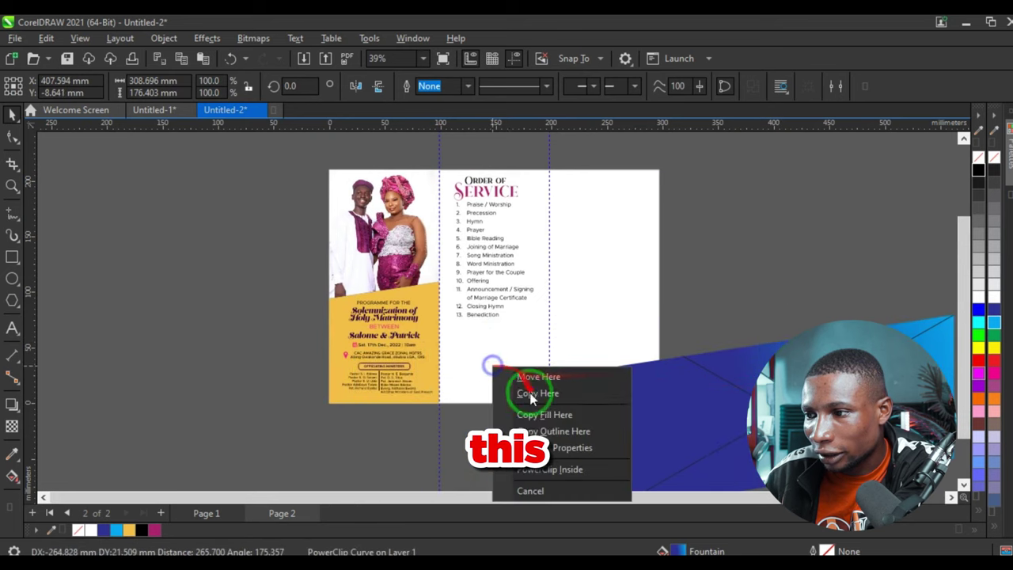
pyautogui.click(546, 470)
pyautogui.scroll(2, 515, 398)
pyautogui.keyDown('ctrl'); pyautogui.click(503, 329); pyautogui.keyUp('ctrl')
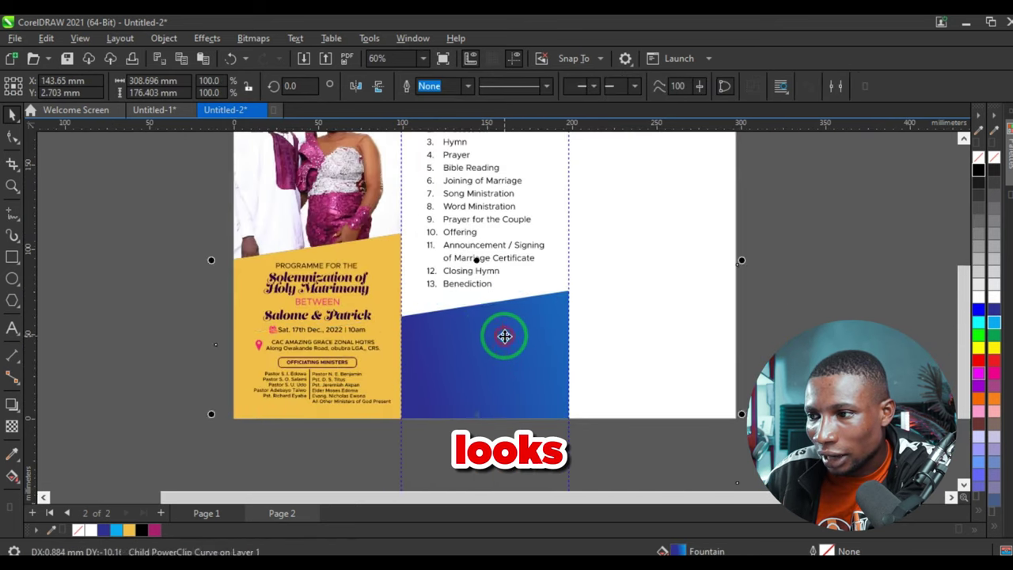
pyautogui.scroll(-3, 518, 317)
pyautogui.press('Escape')
pyautogui.scroll(7, 362, 319)
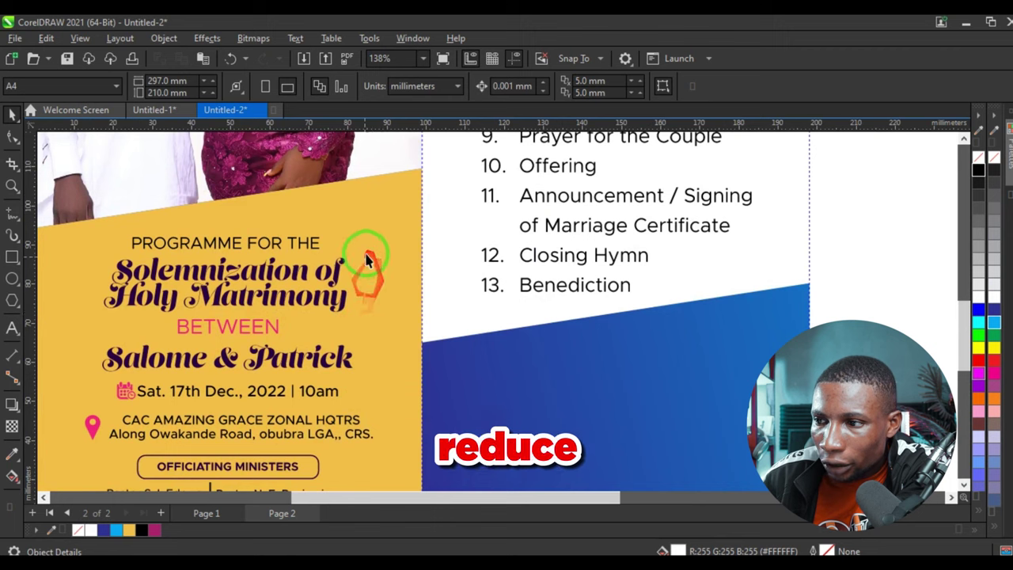
# Lighten the first panel's yellow fill to a pale cream by gradually mixing in white
pyautogui.scroll(-3, 394, 331)
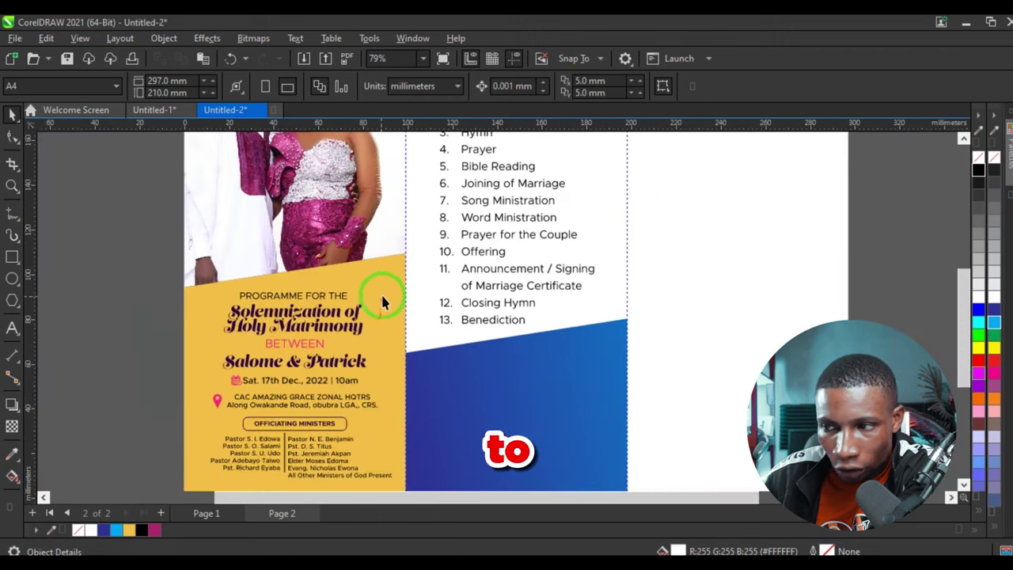
pyautogui.click(382, 297)
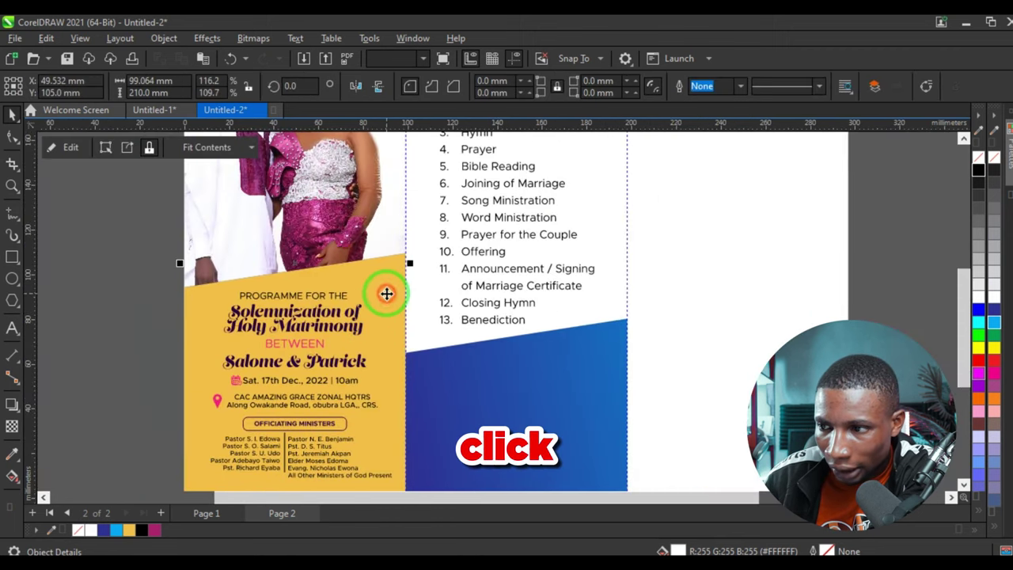
pyautogui.keyDown('ctrl'); pyautogui.click(978, 298); pyautogui.keyUp('ctrl')
pyautogui.keyDown('ctrl'); pyautogui.click(977, 299); pyautogui.keyUp('ctrl')
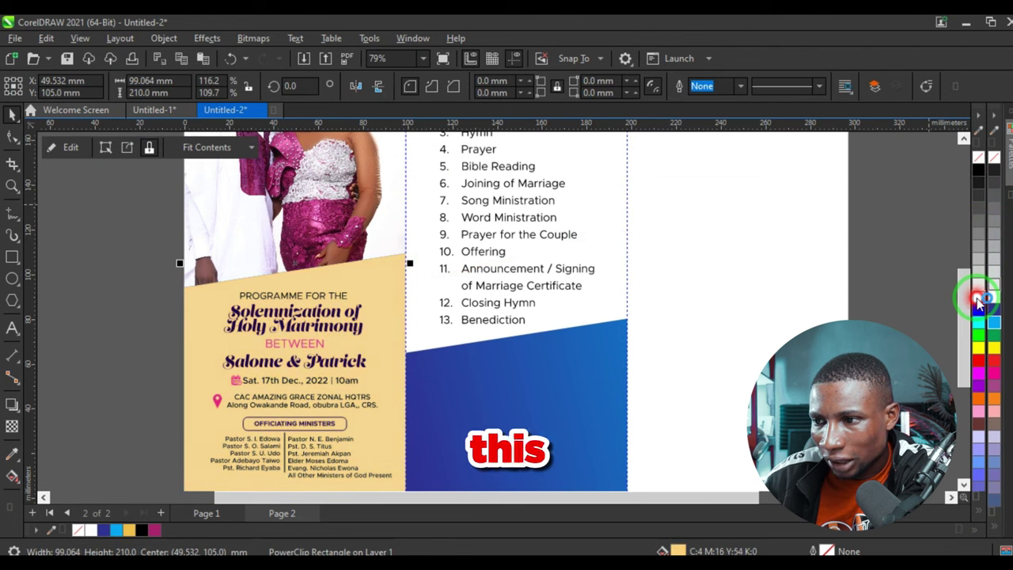
pyautogui.keyDown('ctrl'); pyautogui.click(978, 299); pyautogui.keyUp('ctrl')
pyautogui.keyDown('ctrl'); pyautogui.click(978, 299); pyautogui.keyUp('ctrl')
pyautogui.scroll(-1, 340, 388)
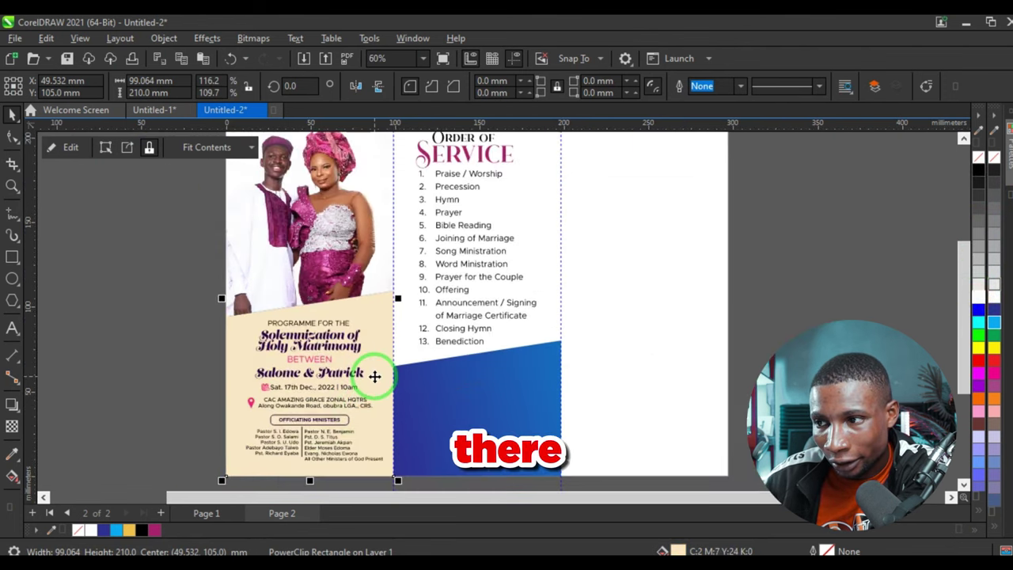
# Copy the cream fill from the first panel to the second panel's background
pyautogui.scroll(1, 374, 377)
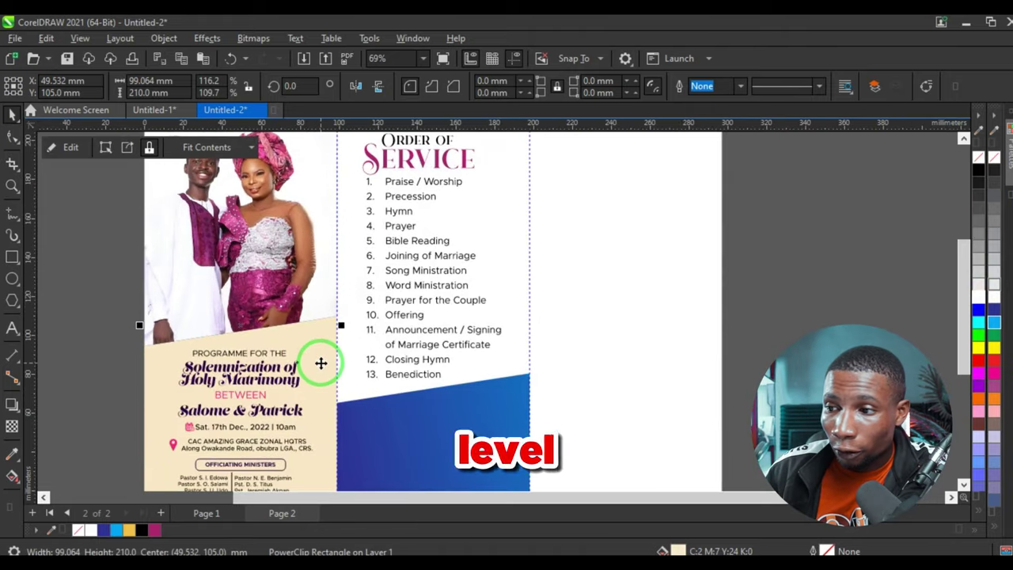
pyautogui.moveTo(321, 362); pyautogui.dragTo(508, 235)
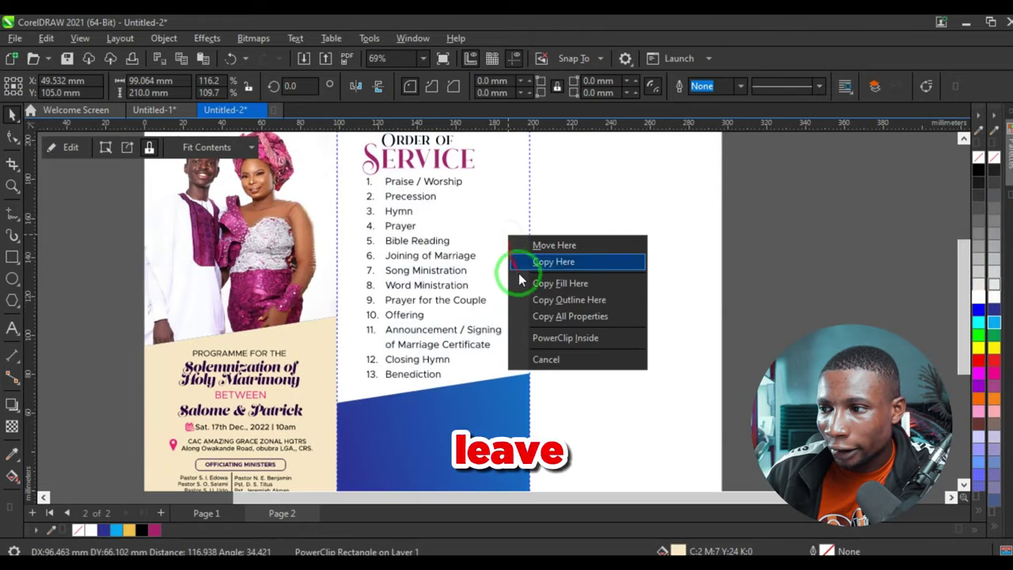
pyautogui.click(575, 283)
pyautogui.scroll(-5, 386, 322)
pyautogui.click(701, 274)
pyautogui.scroll(4, 386, 323)
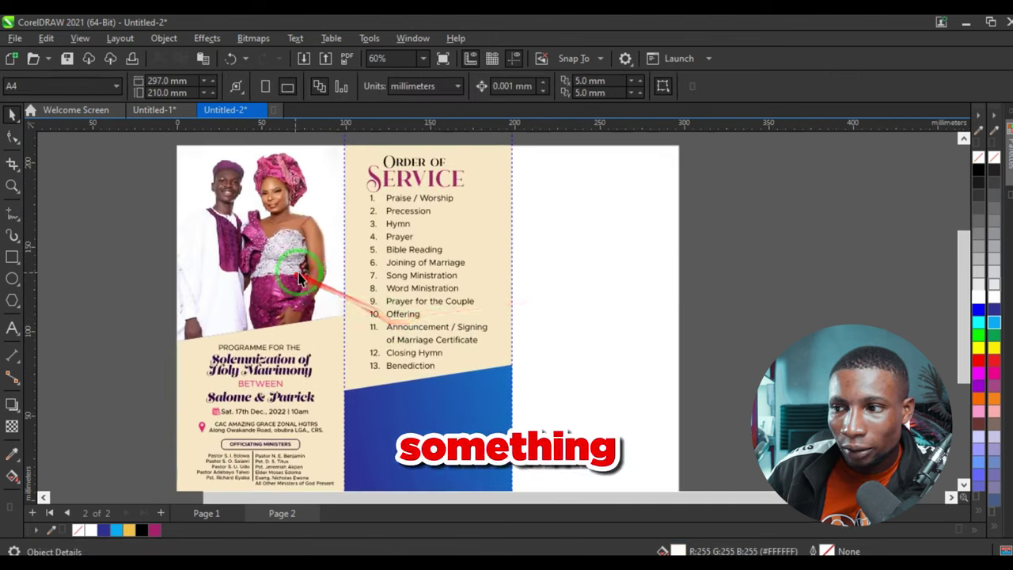
# Bring the IMG_3378 photo into the document and PowerClip it inside the second panel's slanted shape
pyautogui.scroll(-2, 299, 278)
pyautogui.scroll(2, 349, 293)
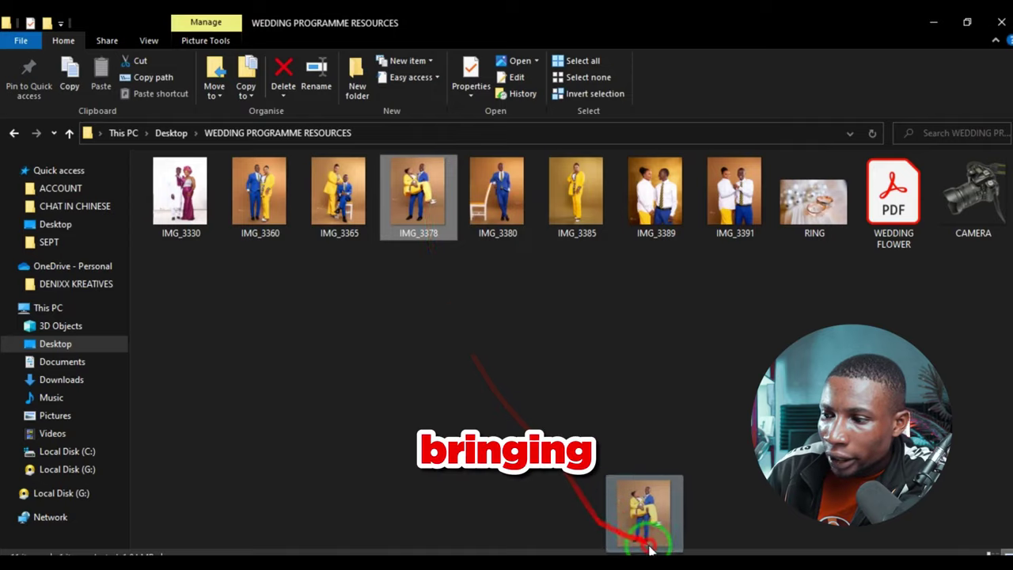
pyautogui.moveTo(644, 530); pyautogui.dragTo(607, 339)
pyautogui.moveTo(792, 162); pyautogui.dragTo(508, 393)
pyautogui.scroll(2, 620, 338)
pyautogui.click(522, 431)
pyautogui.doubleClick(468, 394)
pyautogui.click(554, 436)
pyautogui.scroll(-2, 486, 428)
pyautogui.scroll(5, 487, 429)
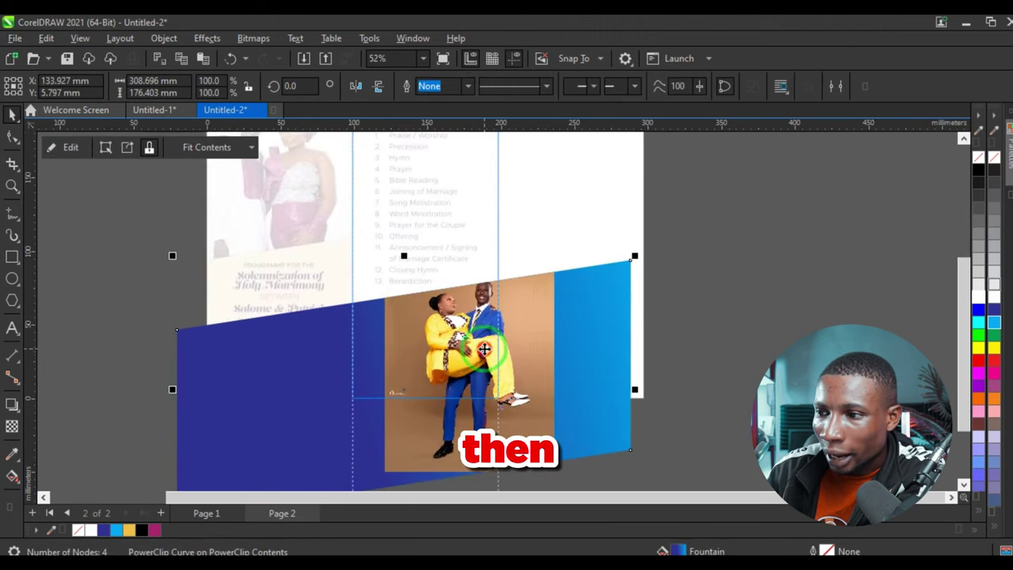
# Enlarge the couple photo inside the slanted shape to about 145 mm wide and reposition it so the couple fills the panel
pyautogui.doubleClick(482, 350)
pyautogui.moveTo(451, 355)
pyautogui.mouseDown()
pyautogui.moveTo(401, 360)
pyautogui.moveTo(449, 370)
pyautogui.mouseUp()
pyautogui.scroll(1, 447, 357)
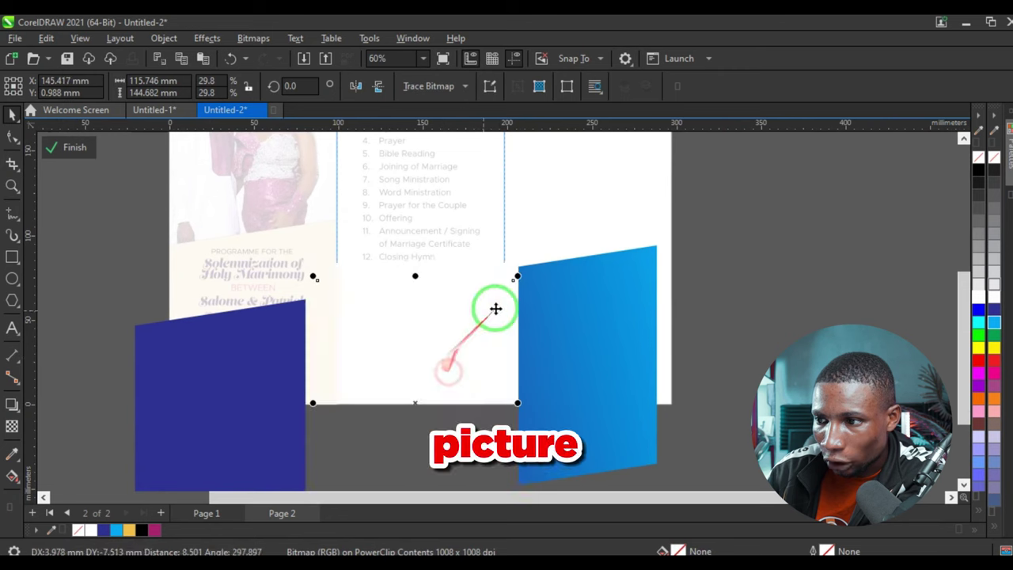
pyautogui.moveTo(519, 278); pyautogui.dragTo(551, 247)
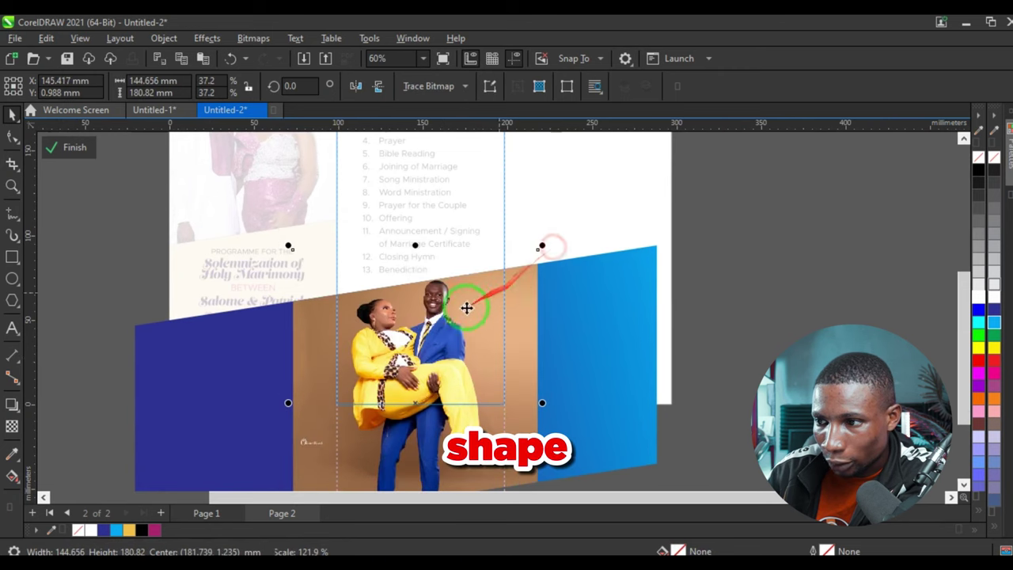
pyautogui.moveTo(449, 327); pyautogui.dragTo(453, 334)
pyautogui.click(454, 329)
pyautogui.click(79, 146)
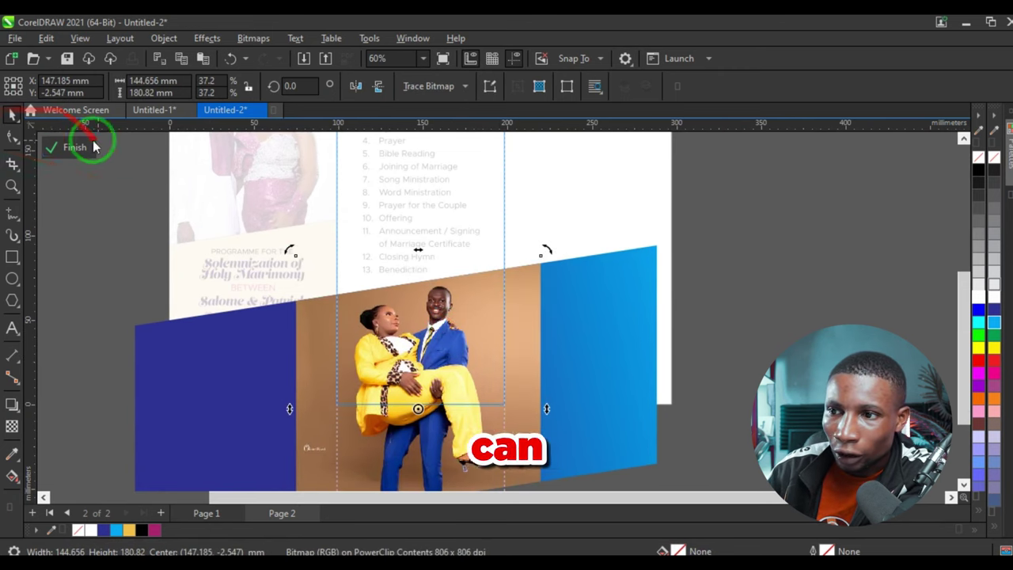
pyautogui.scroll(-3, 509, 357)
pyautogui.click(562, 405)
pyautogui.scroll(2, 570, 217)
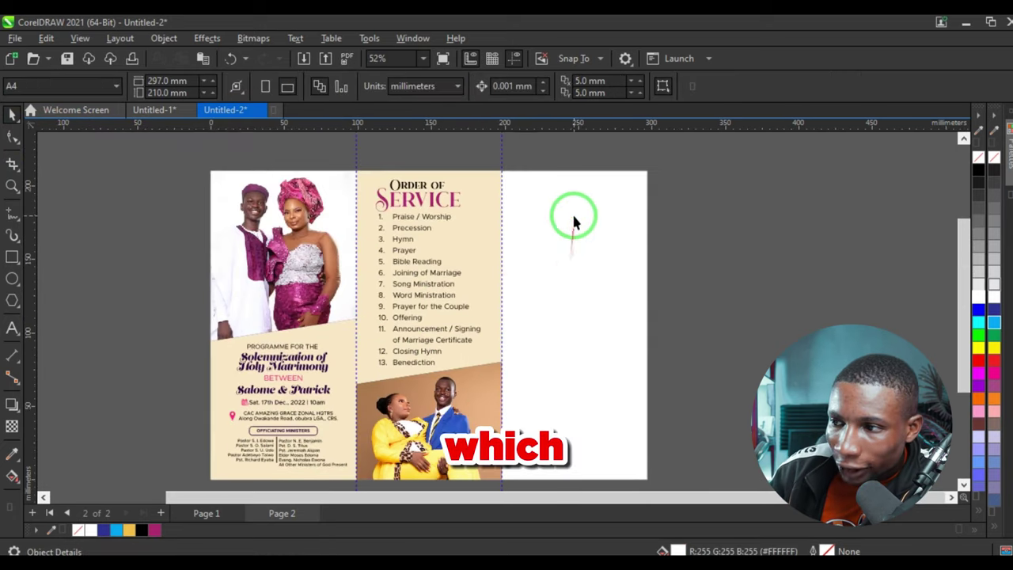
# Fill the third panel with a diagonal gradient running from dark blue near the base to cyan beyond the upper right corner
pyautogui.click(570, 217)
pyautogui.click(103, 530)
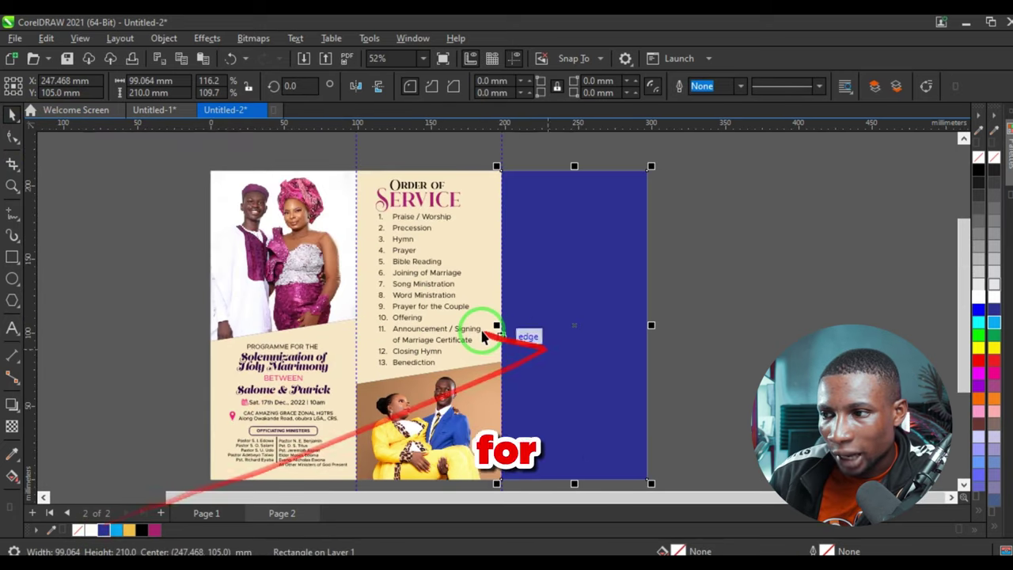
pyautogui.press('g')
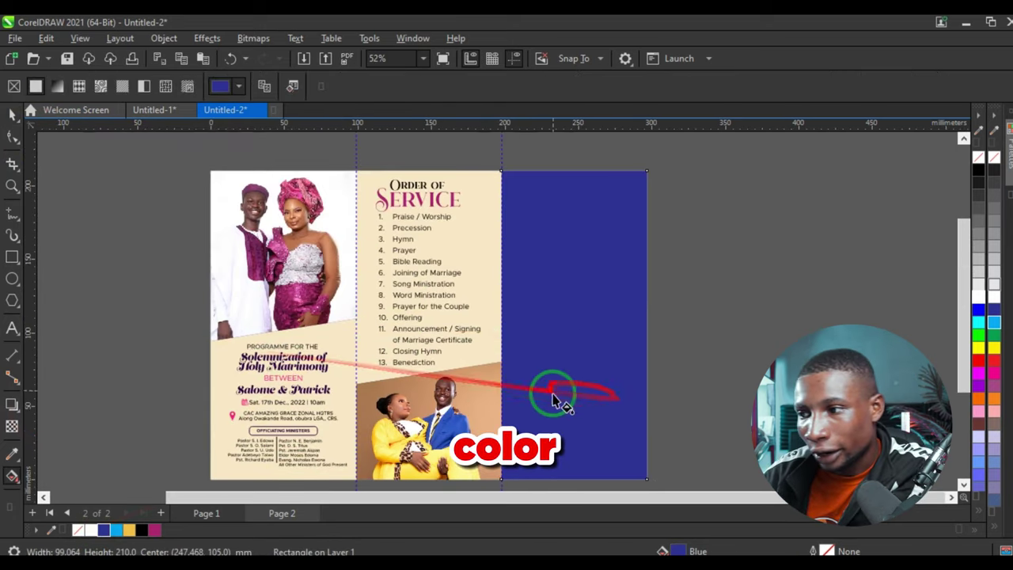
pyautogui.moveTo(554, 388); pyautogui.dragTo(864, 151)
pyautogui.click(116, 530)
pyautogui.scroll(-2, 387, 356)
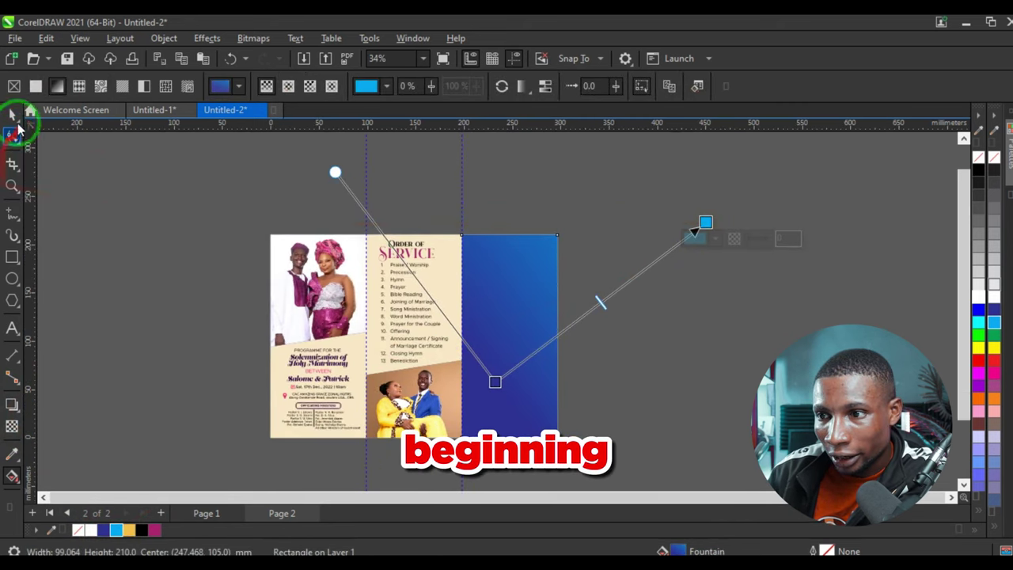
pyautogui.click(12, 114)
pyautogui.scroll(2, 486, 299)
pyautogui.click(789, 260)
pyautogui.scroll(-2, 473, 247)
pyautogui.scroll(2, 435, 300)
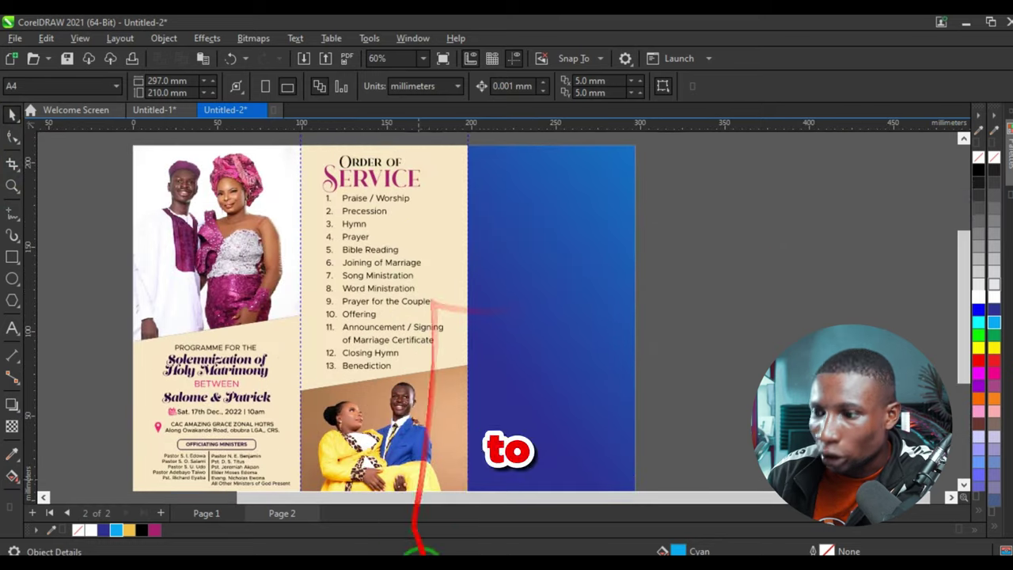
# Copy the hymn lyrics and divider line from the Untitled-1 document and place them in the third panel, near its left edge
pyautogui.click(151, 110)
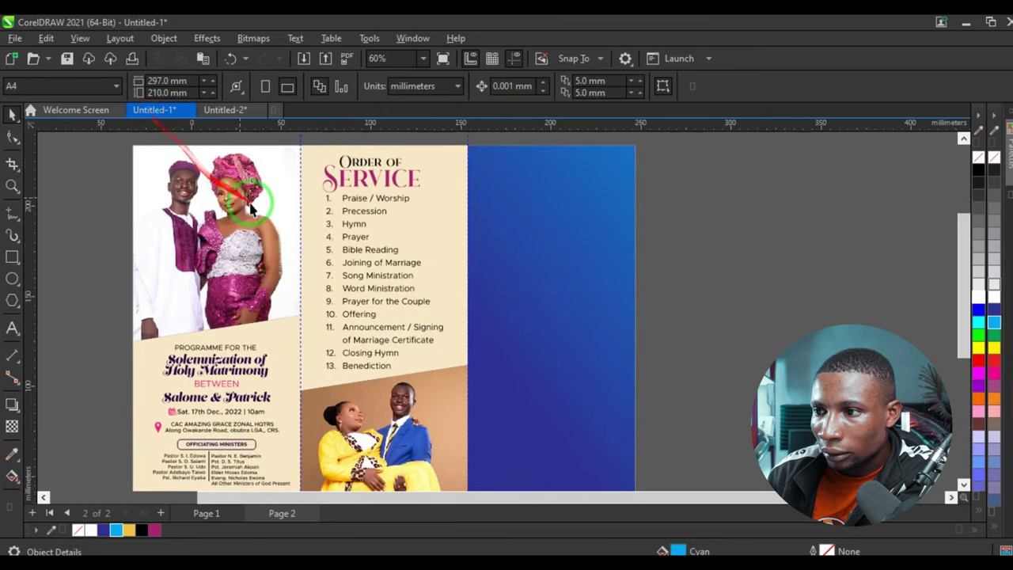
pyautogui.hotkey('ctrl', 'v')
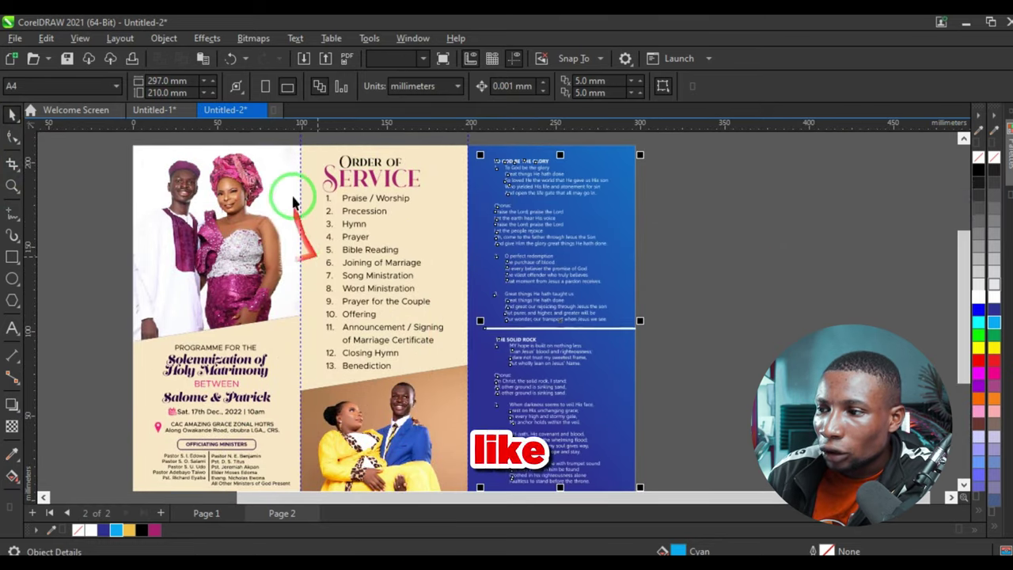
pyautogui.scroll(-1, 387, 227)
pyautogui.scroll(3, 485, 219)
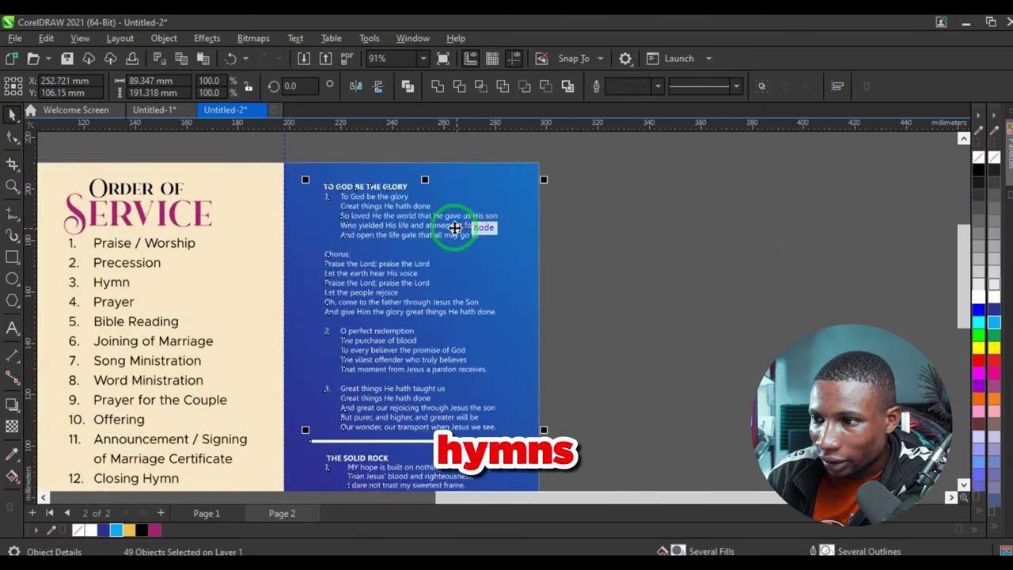
pyautogui.moveTo(449, 229); pyautogui.dragTo(421, 232)
pyautogui.scroll(-2, 421, 232)
pyautogui.scroll(1, 487, 393)
# Shorten the white divider line between the two hymns to about 76 mm and set its outline width to 1.0 pt
pyautogui.moveTo(522, 308); pyautogui.dragTo(479, 315)
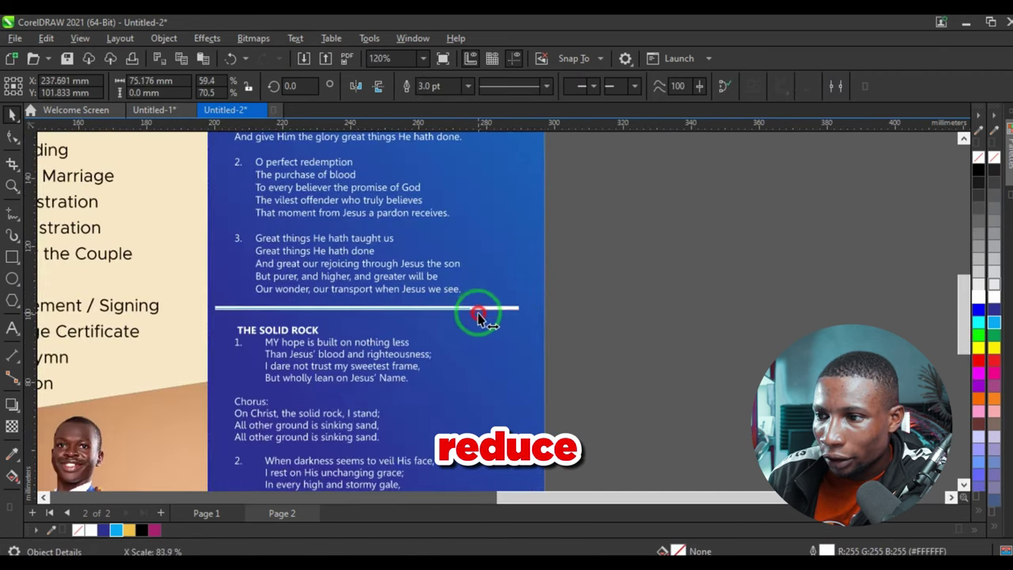
pyautogui.click(467, 86)
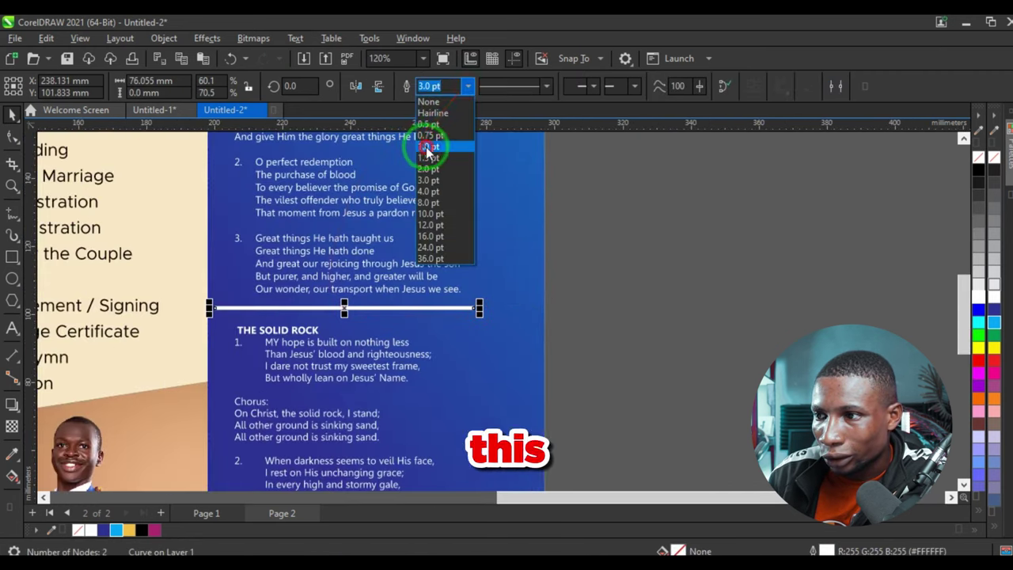
pyautogui.click(427, 147)
pyautogui.scroll(-2, 418, 301)
pyautogui.click(651, 316)
pyautogui.scroll(1, 443, 206)
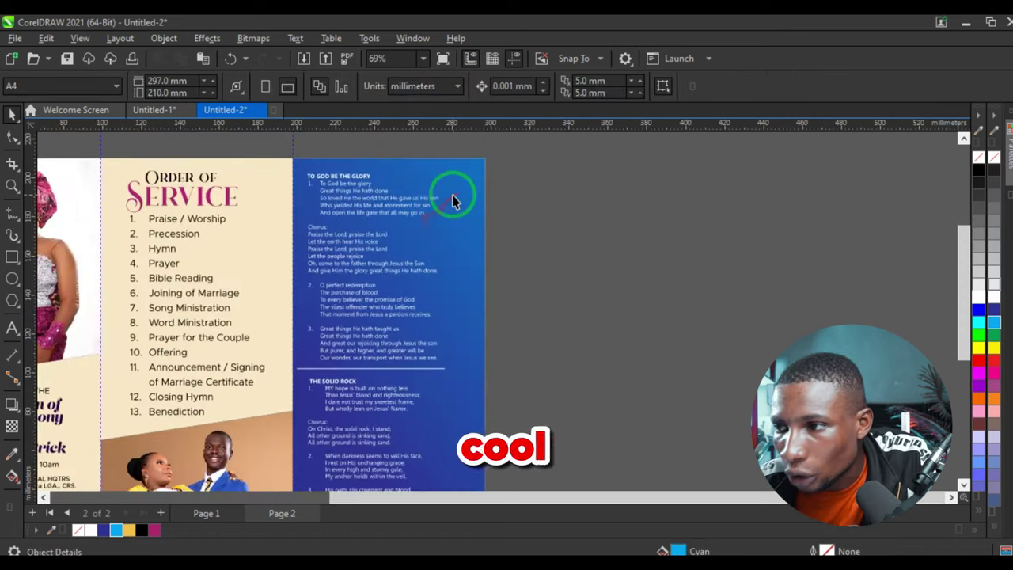
# Copy the "Service" heading beside the page and change the copy's text to "Hymns"
pyautogui.scroll(-1, 446, 241)
pyautogui.scroll(1, 319, 257)
pyautogui.moveTo(268, 220); pyautogui.dragTo(652, 237)
pyautogui.doubleClick(652, 237)
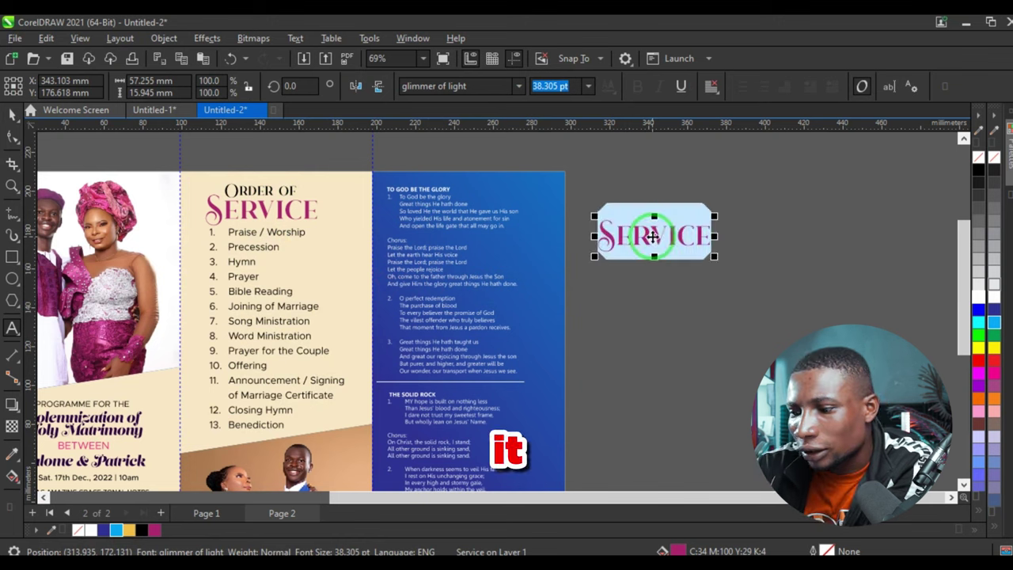
pyautogui.write('Hymns')
pyautogui.click(12, 113)
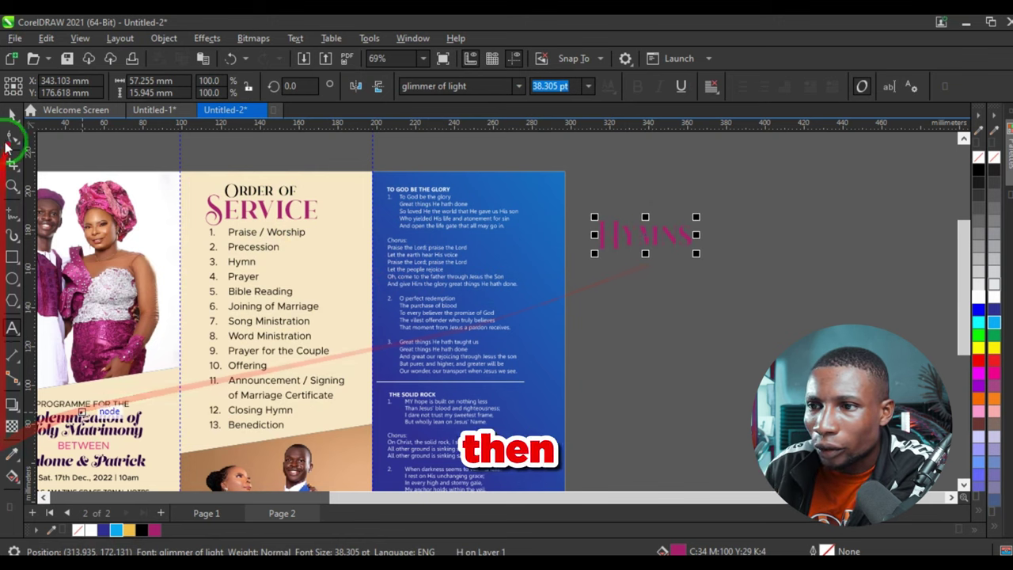
# Enlarge the word "Hymns" to about 122 pt and make it white text rotated 90 degrees
pyautogui.scroll(-1, 696, 340)
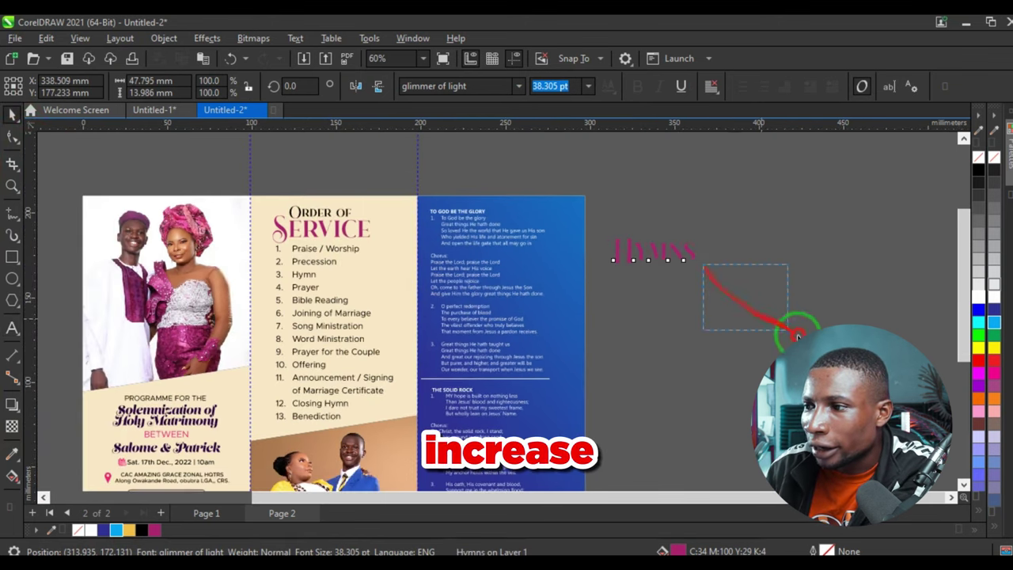
pyautogui.moveTo(798, 336)
pyautogui.mouseDown()
pyautogui.moveTo(705, 275)
pyautogui.moveTo(815, 294)
pyautogui.moveTo(838, 315)
pyautogui.mouseUp()
pyautogui.click(678, 251)
pyautogui.click(993, 283)
pyautogui.scroll(-2, 603, 304)
# PowerClip the vertical "Hymns" text inside the third panel and position it along the panel's right edge
pyautogui.moveTo(758, 317); pyautogui.dragTo(504, 303)
pyautogui.click(737, 261)
pyautogui.scroll(2, 685, 342)
pyautogui.click(673, 282)
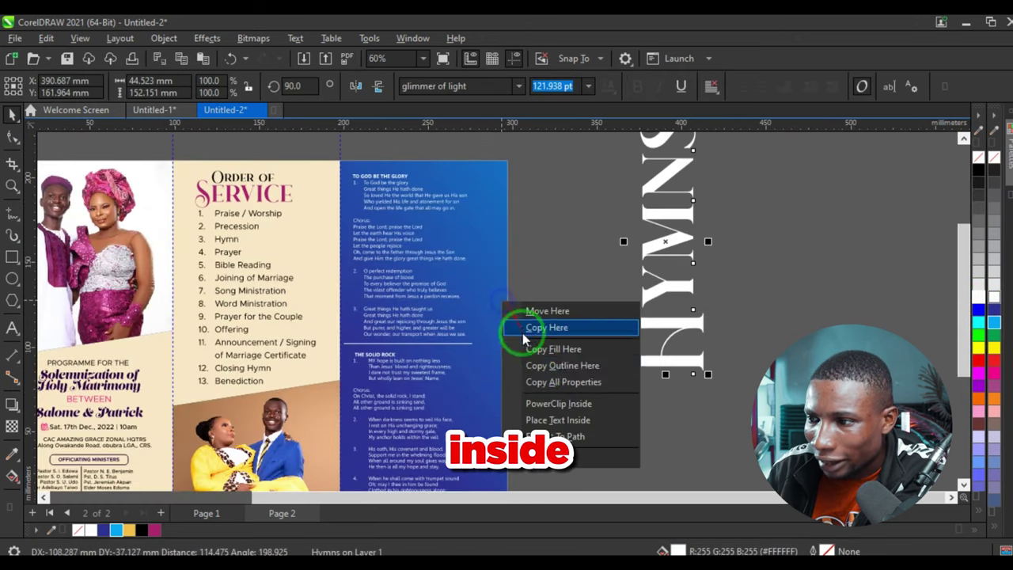
pyautogui.click(557, 404)
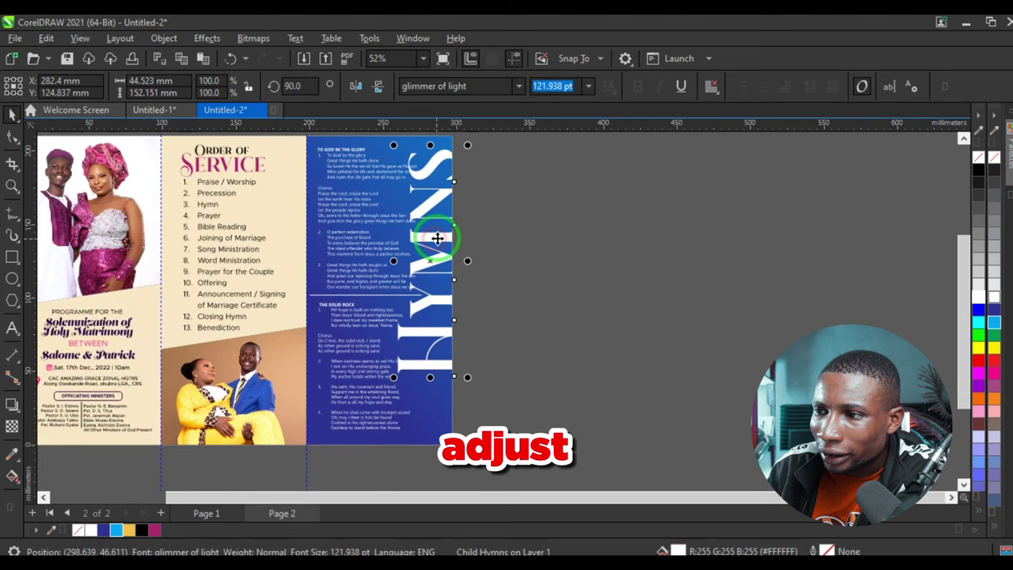
pyautogui.moveTo(436, 232); pyautogui.dragTo(447, 275)
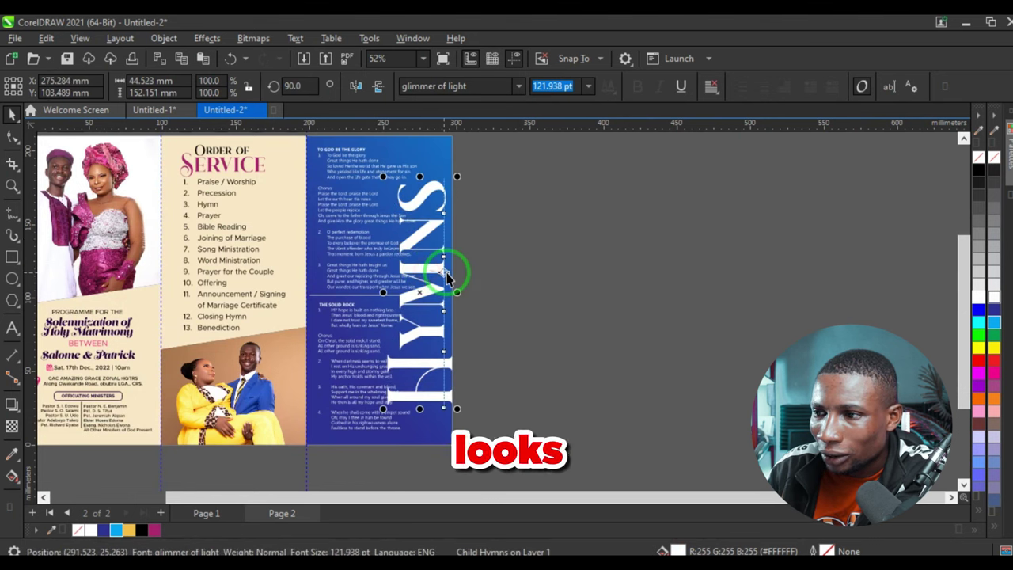
# Apply a uniform transparency to the vertical "Hymns" text and adjust its level so it fades into the blue background
pyautogui.click(12, 425)
pyautogui.click(35, 85)
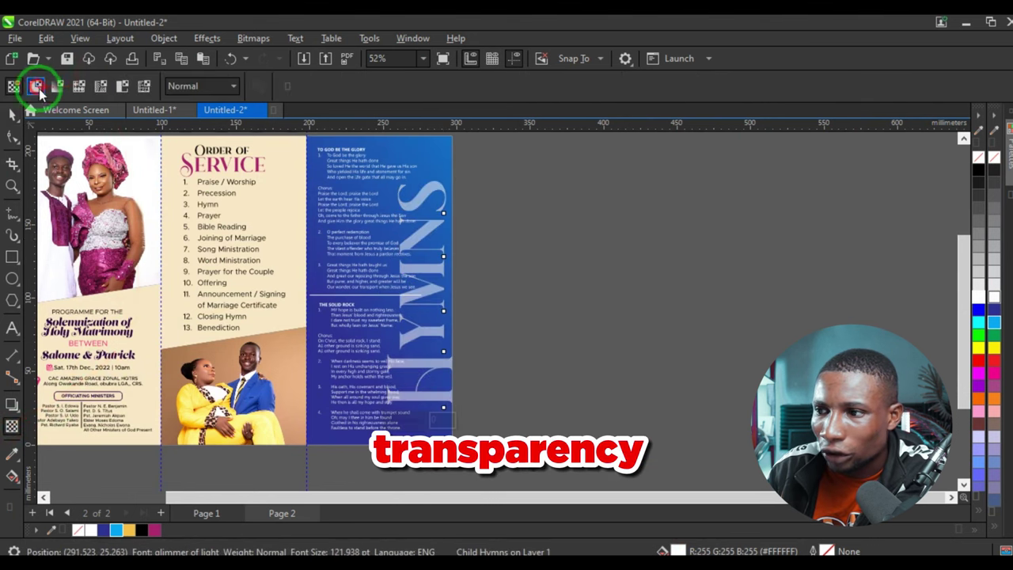
pyautogui.click(315, 86)
pyautogui.moveTo(330, 115); pyautogui.dragTo(324, 104)
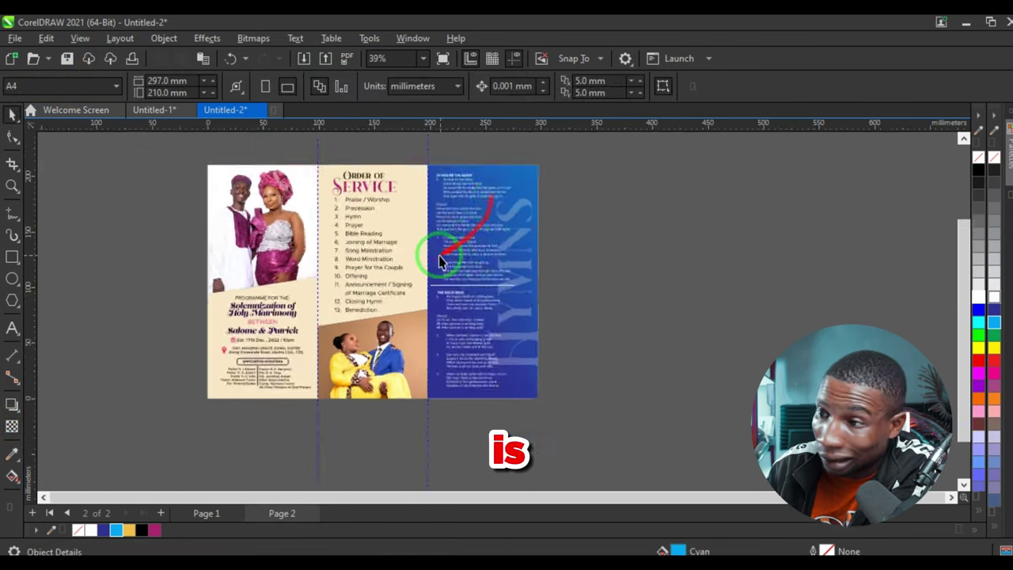
pyautogui.scroll(1, 436, 257)
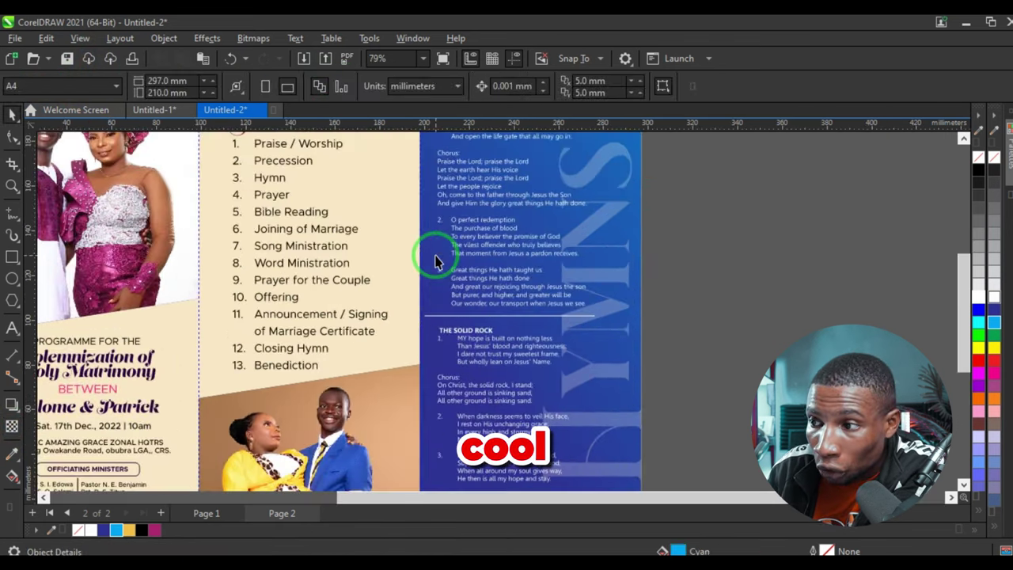
# Select all the hymn text in the third panel and adjust its overall size to about 76.7 × 192.9 mm
pyautogui.scroll(-2, 435, 261)
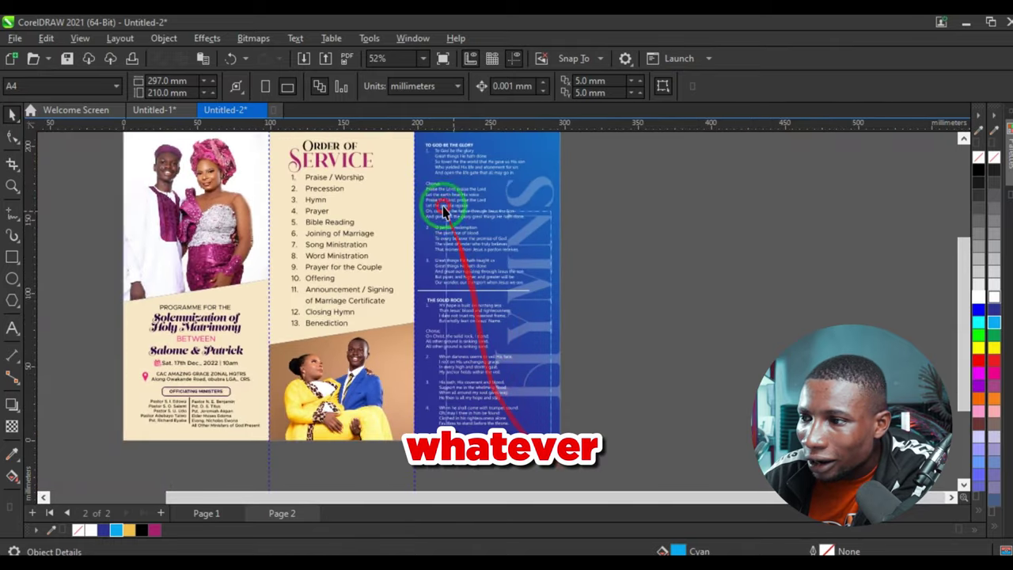
pyautogui.moveTo(443, 208); pyautogui.dragTo(399, 138)
pyautogui.scroll(2, 537, 159)
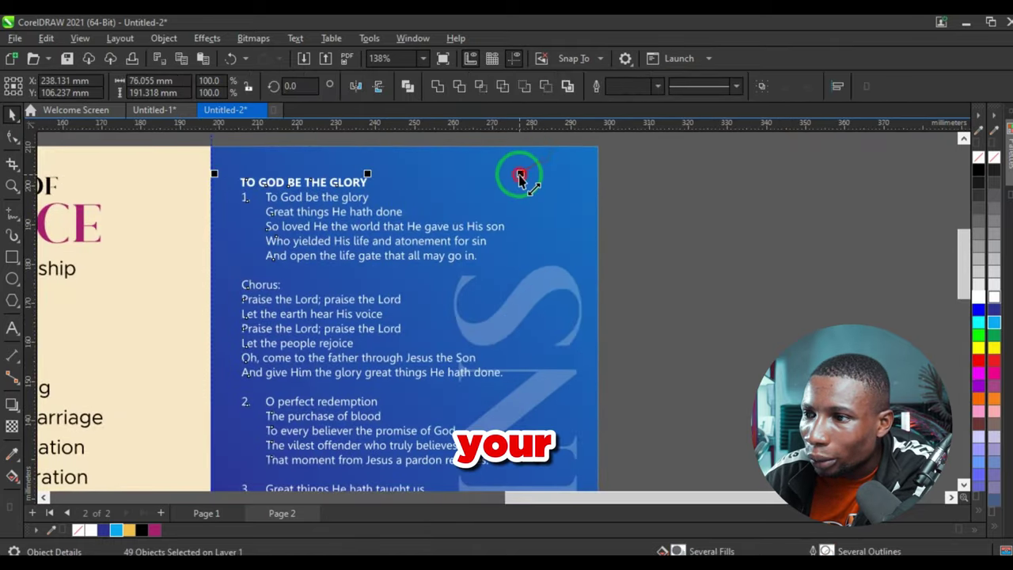
pyautogui.moveTo(520, 174); pyautogui.dragTo(548, 159)
pyautogui.scroll(-3, 290, 164)
pyautogui.scroll(2, 374, 451)
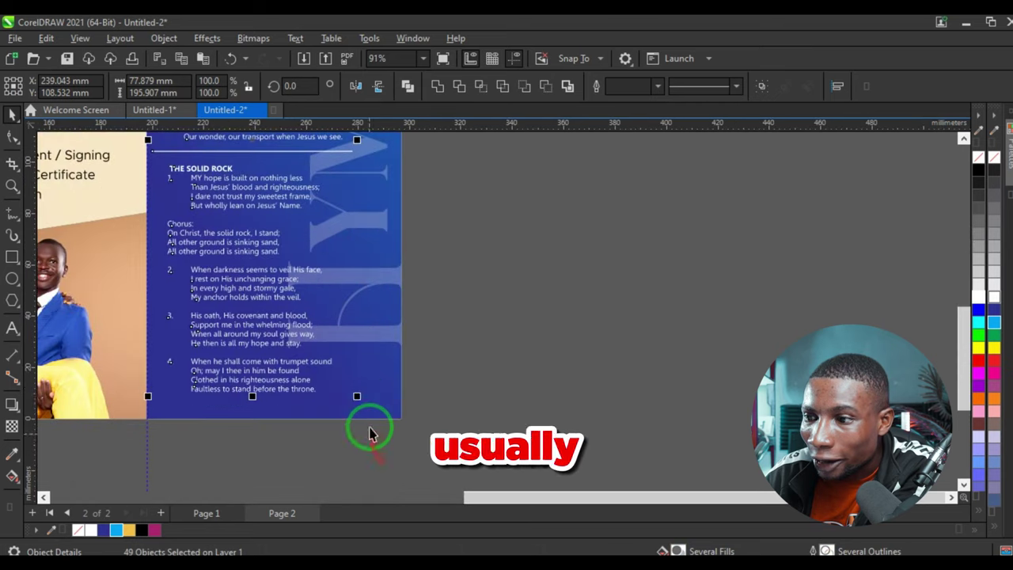
pyautogui.moveTo(358, 396); pyautogui.dragTo(365, 404)
pyautogui.scroll(-4, 377, 418)
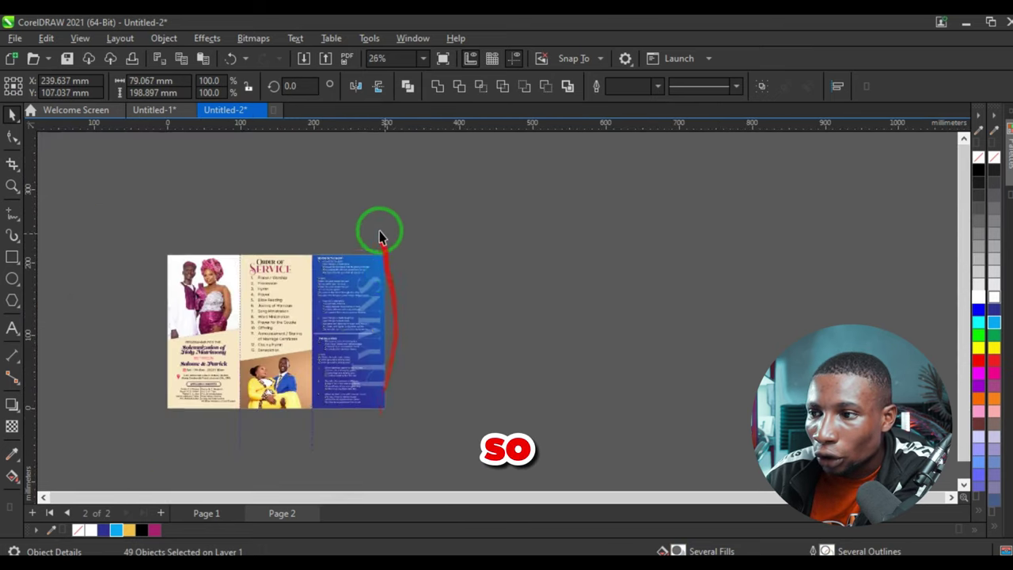
pyautogui.scroll(3, 378, 238)
pyautogui.scroll(3, 366, 287)
pyautogui.moveTo(369, 279); pyautogui.dragTo(361, 295)
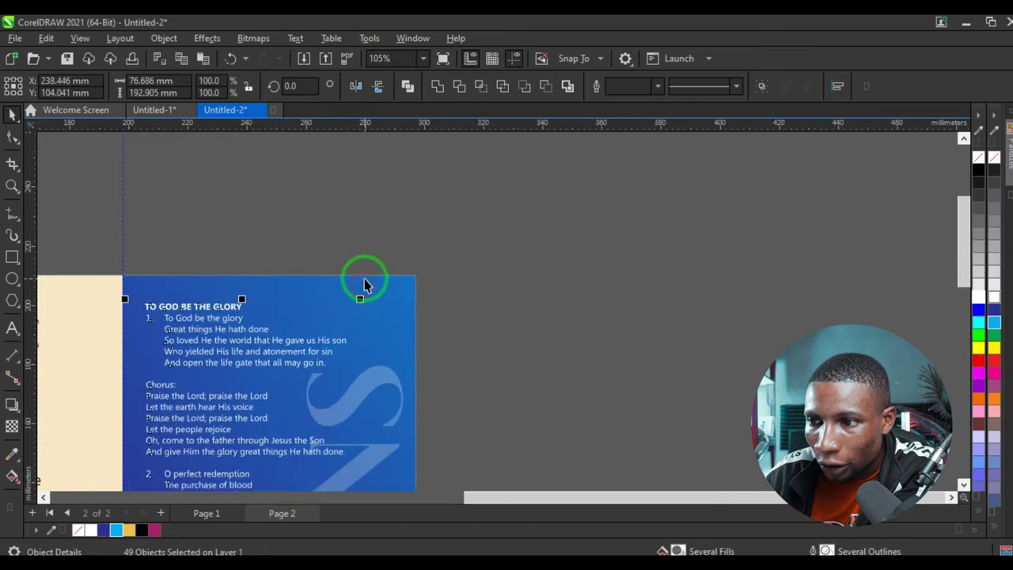
# Select the "Order of Service" heading together with its numbered list and shift them slightly down within the middle panel
pyautogui.scroll(-10, 383, 276)
pyautogui.click(226, 219)
pyautogui.scroll(2, 229, 213)
pyautogui.moveTo(401, 451); pyautogui.dragTo(401, 452)
pyautogui.scroll(2, 305, 431)
pyautogui.moveTo(305, 431); pyautogui.dragTo(323, 437)
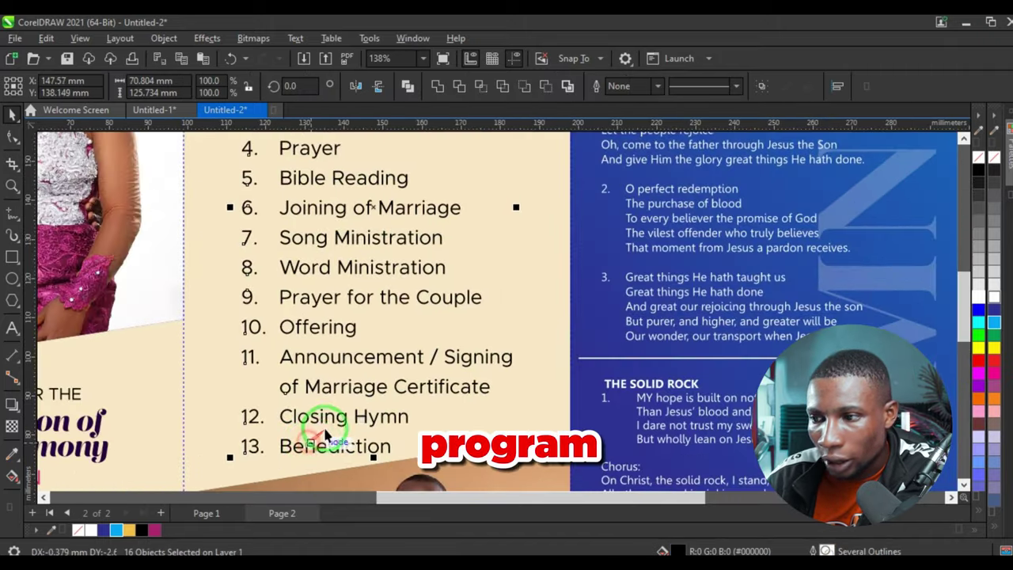
# Examine the margins between the text and the panel edges and fold lines across page 2's three panels
pyautogui.scroll(-3, 346, 372)
pyautogui.scroll(1, 301, 418)
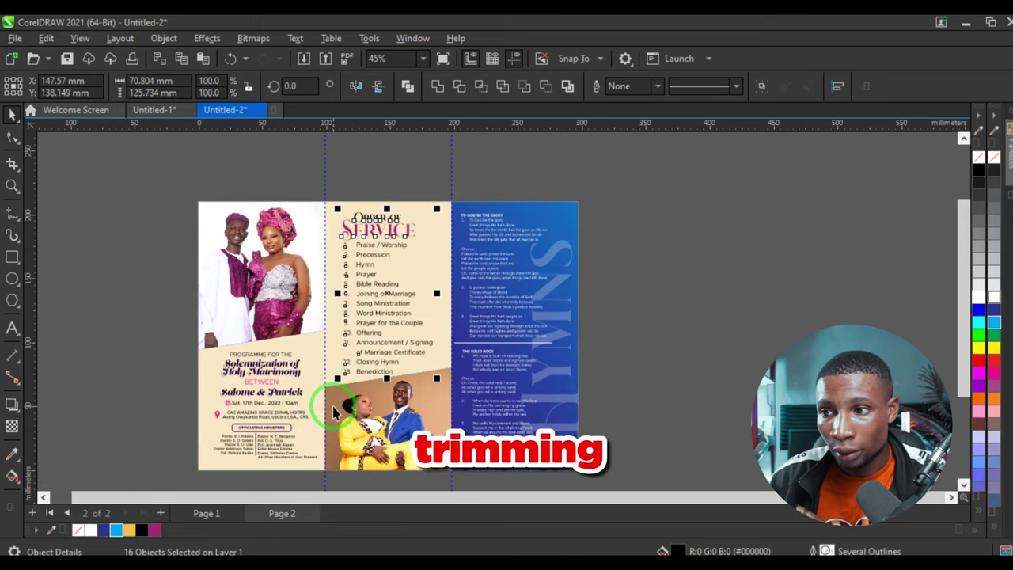
pyautogui.scroll(5, 411, 198)
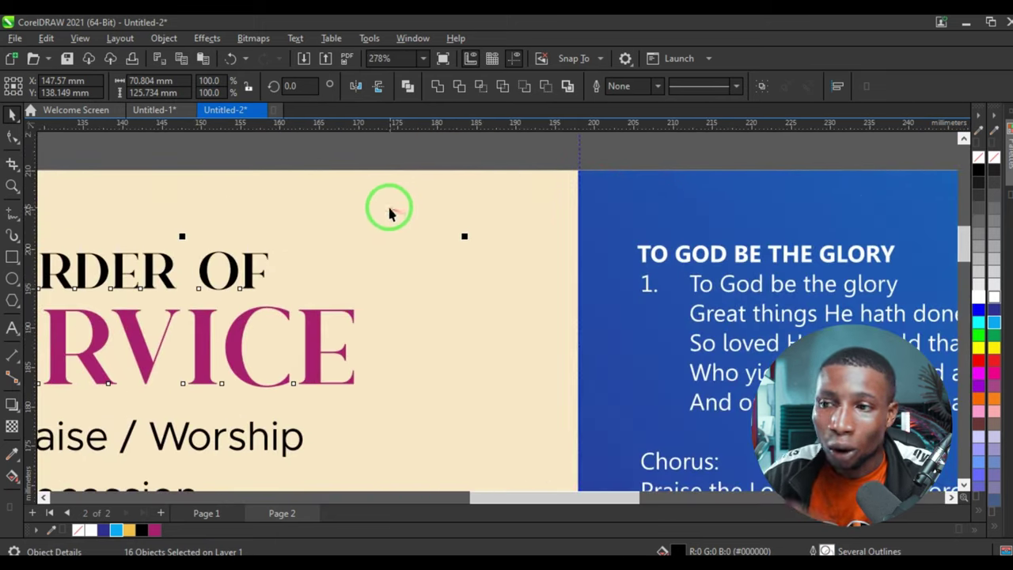
pyautogui.scroll(-2, 389, 212)
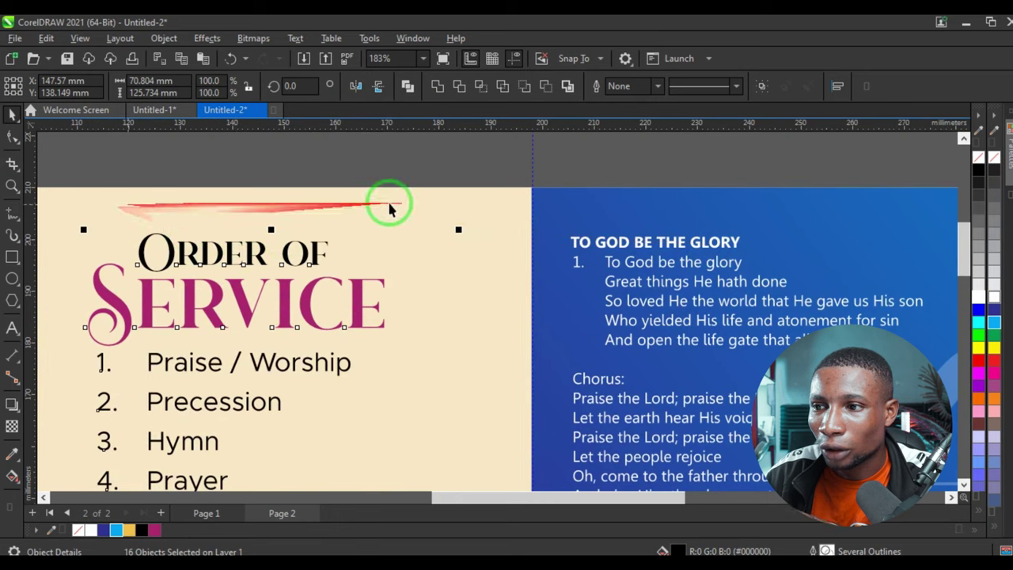
pyautogui.scroll(-2, 391, 207)
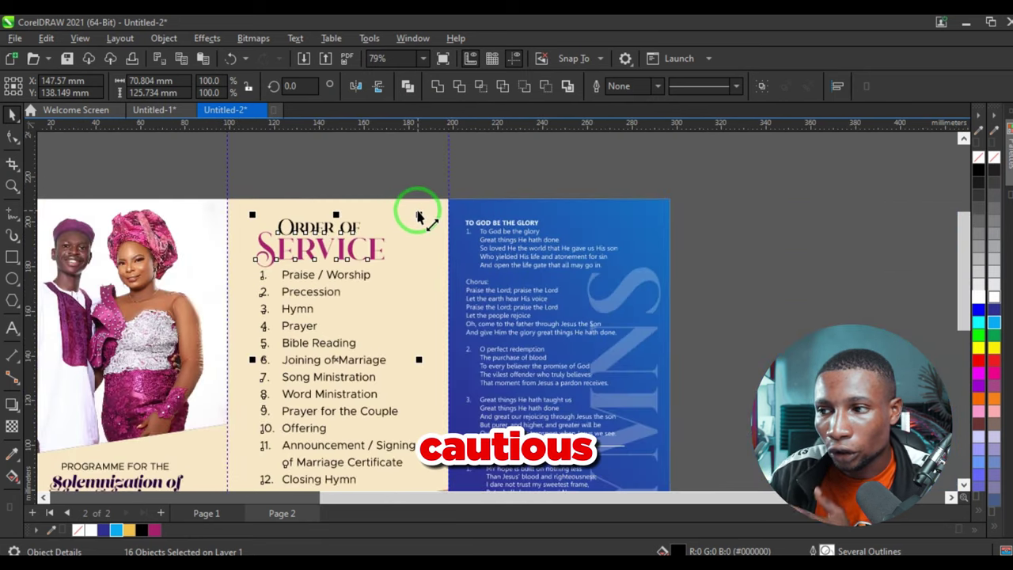
pyautogui.scroll(3, 339, 207)
pyautogui.scroll(-2, 339, 208)
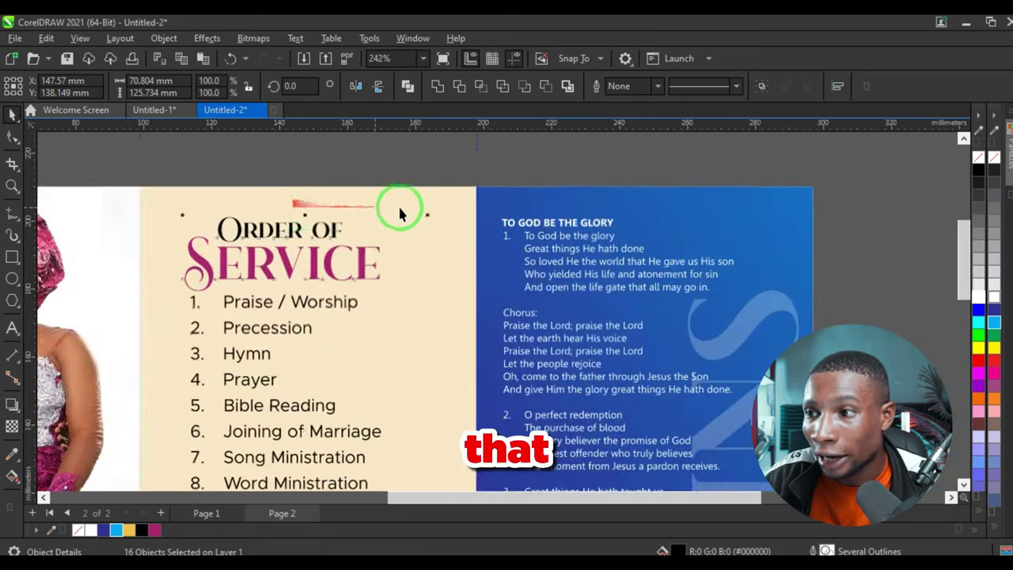
pyautogui.scroll(2, 268, 200)
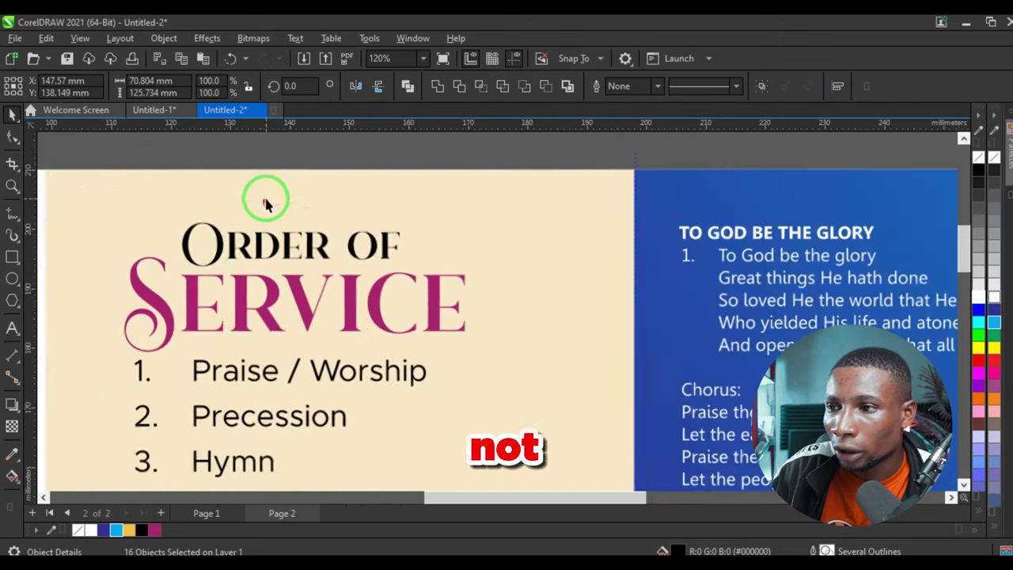
pyautogui.scroll(-3, 398, 211)
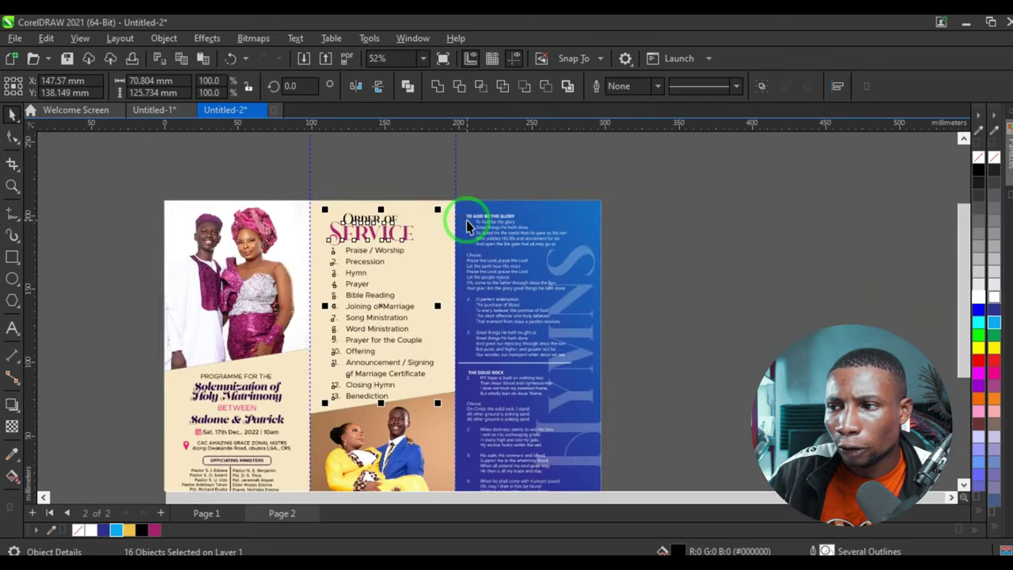
pyautogui.scroll(3, 515, 210)
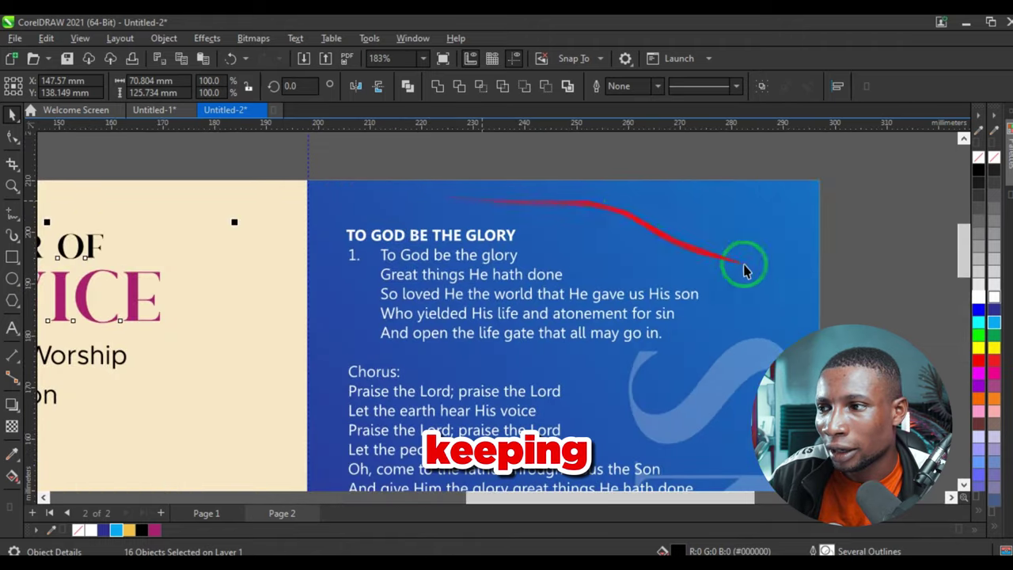
pyautogui.scroll(-4, 338, 226)
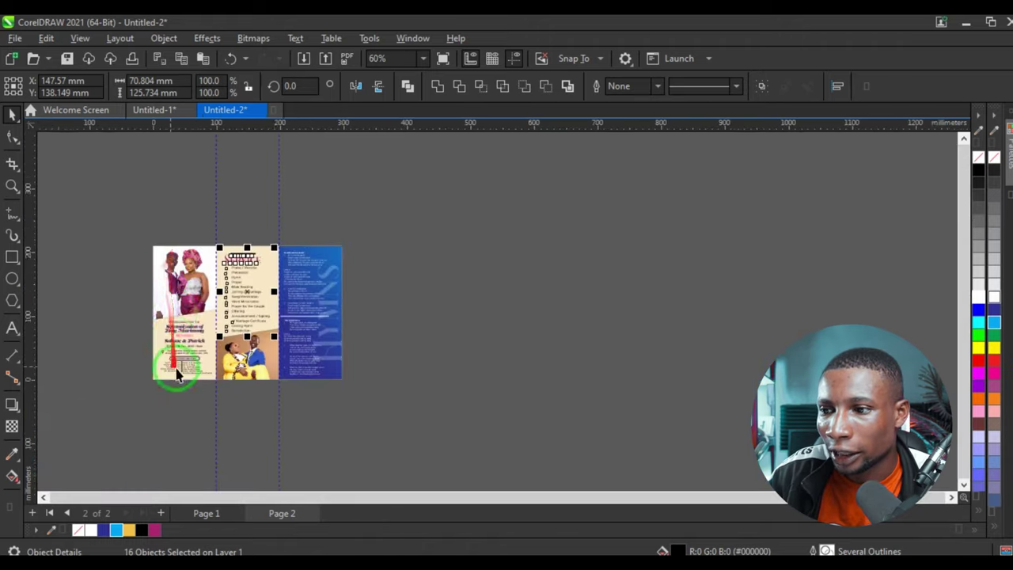
pyautogui.scroll(5, 178, 375)
pyautogui.scroll(-3, 181, 385)
pyautogui.scroll(3, 609, 395)
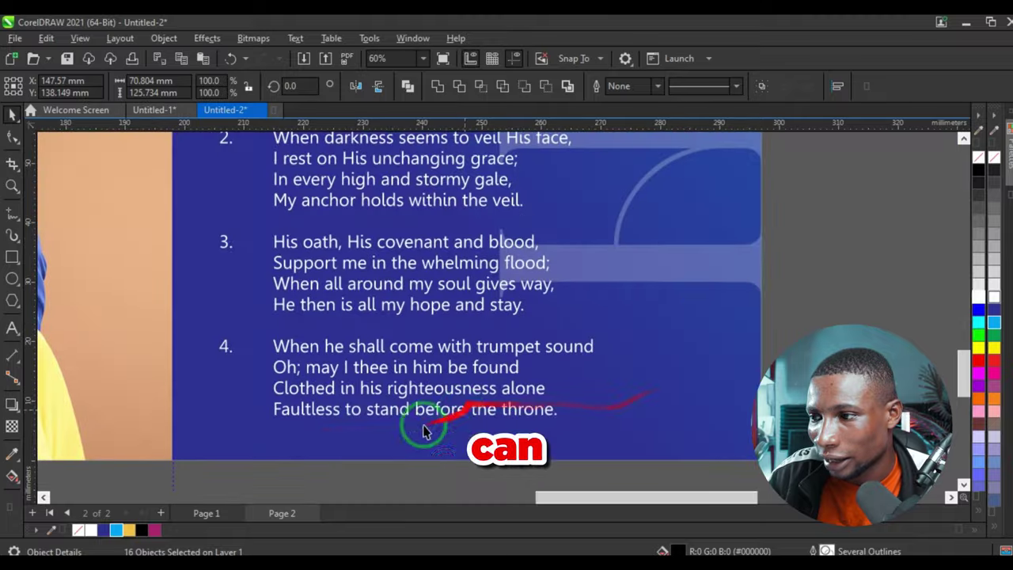
pyautogui.scroll(-4, 561, 413)
pyautogui.scroll(2, 558, 242)
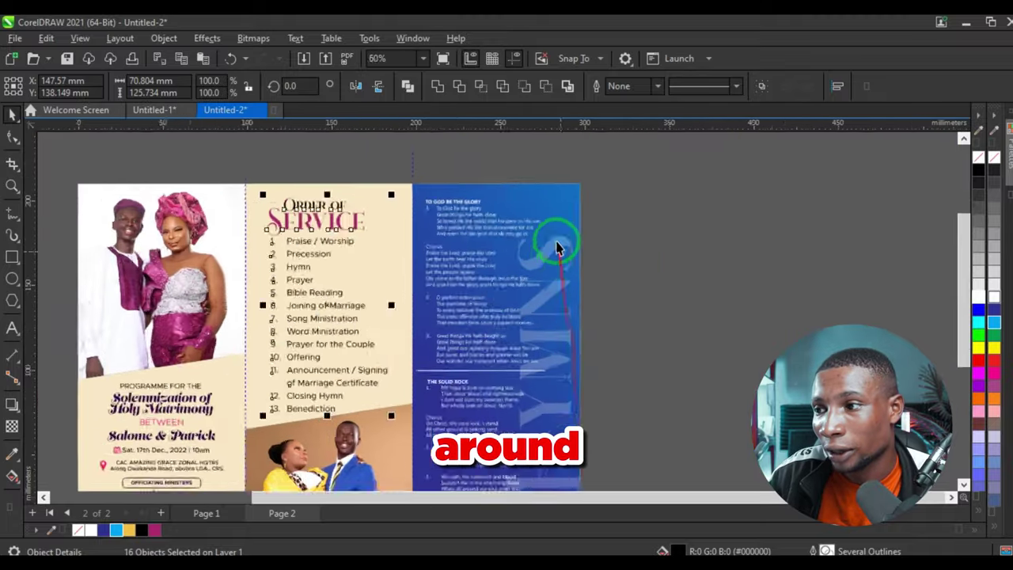
pyautogui.scroll(-2, 492, 253)
pyautogui.scroll(2, 540, 416)
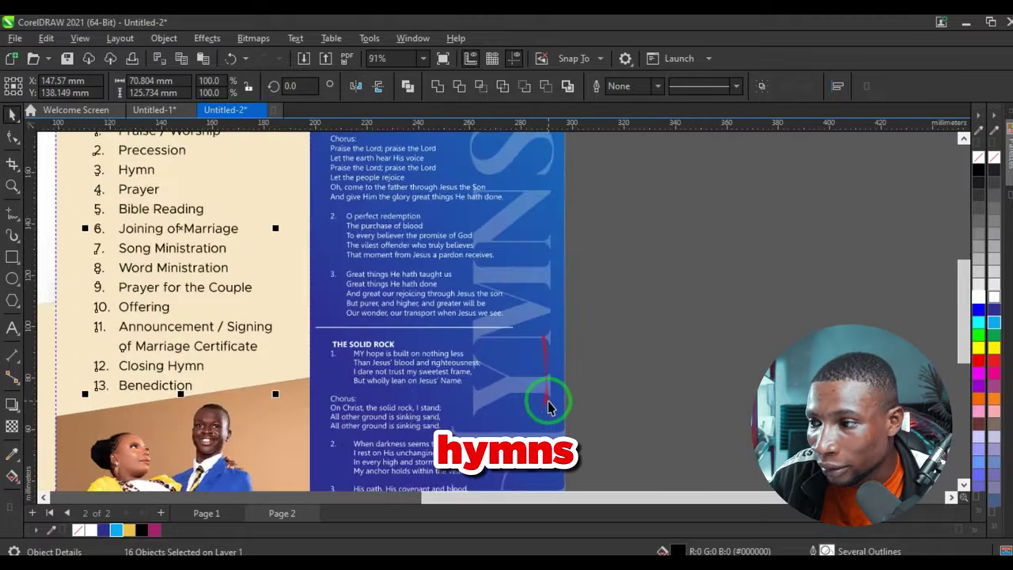
pyautogui.scroll(-1, 555, 390)
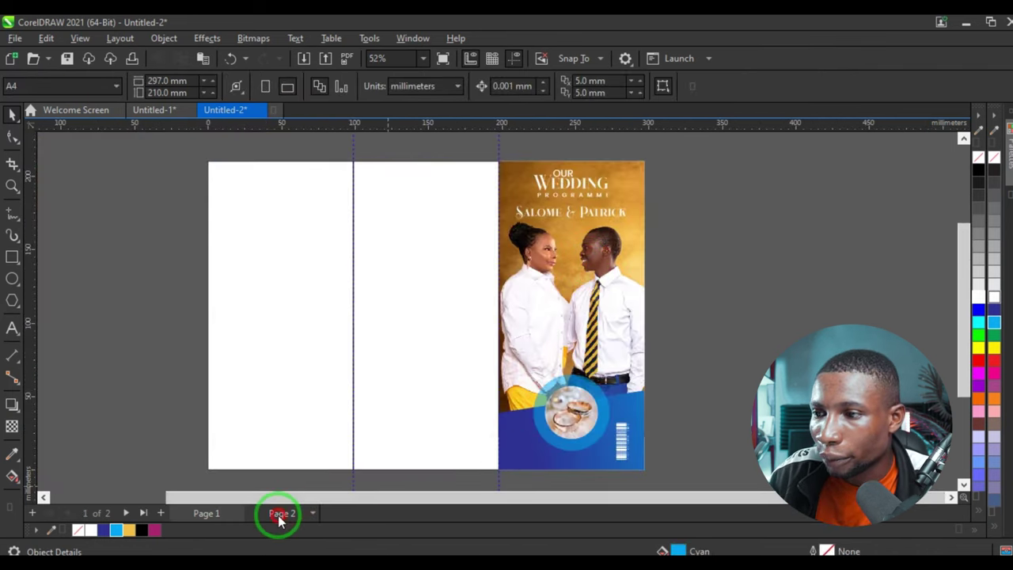
pyautogui.click(278, 514)
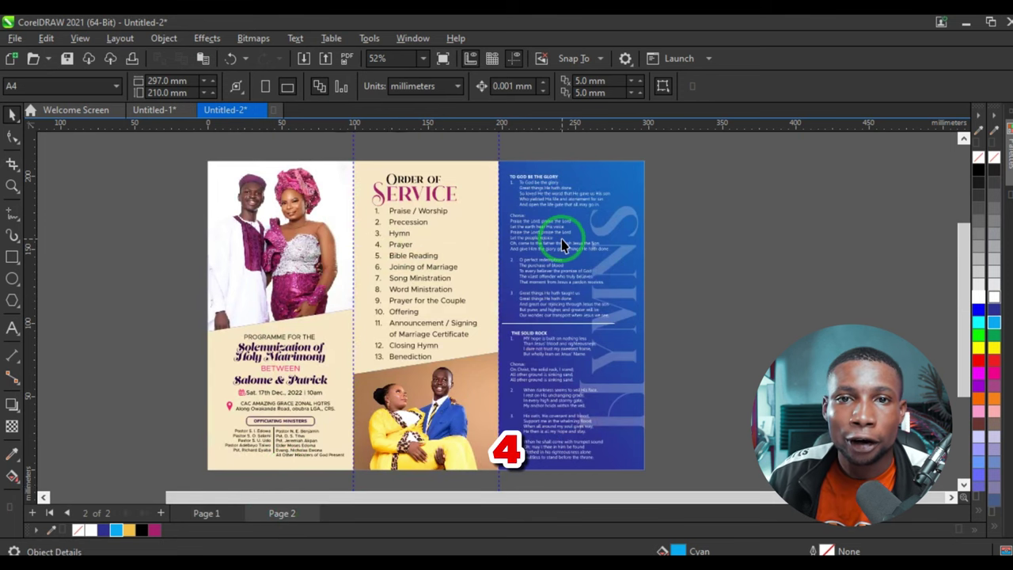
# Remove the outlines from the two empty panel rectangles on page 1
pyautogui.click(208, 511)
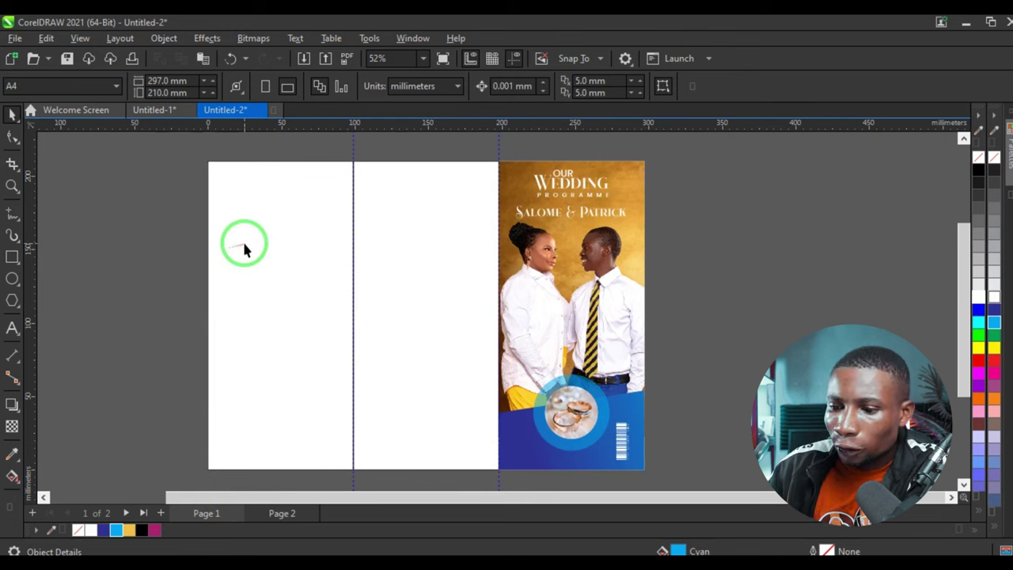
pyautogui.click(245, 243)
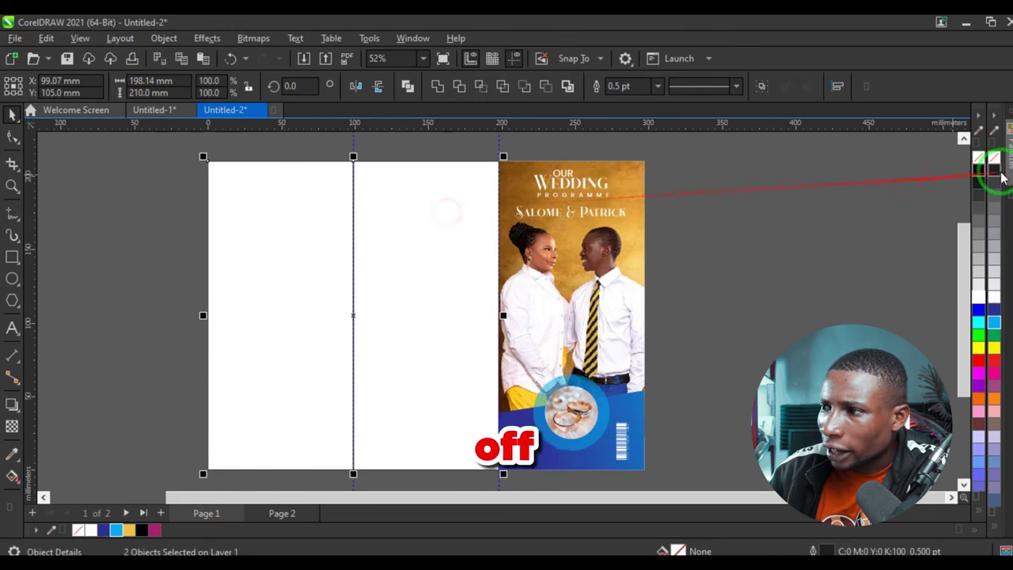
pyautogui.rightClick(976, 160)
pyautogui.click(886, 154)
pyautogui.scroll(2, 375, 204)
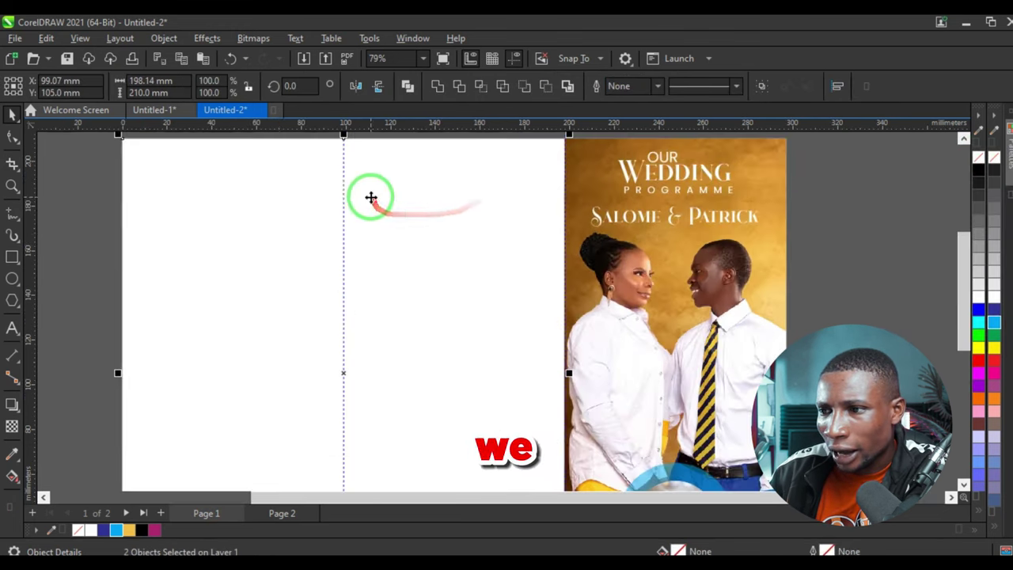
pyautogui.scroll(-1, 265, 276)
pyautogui.press('Escape')
pyautogui.scroll(-1, 305, 316)
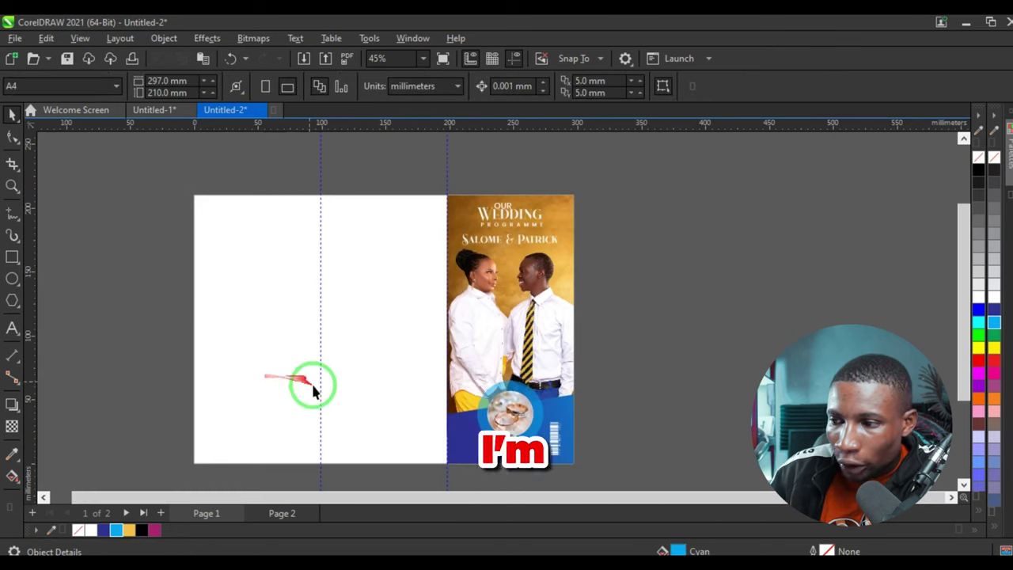
# Copy the slanted blue gradient shape from the front cover's PowerClip and place the copy inside page 1's first panel
pyautogui.click(462, 448)
pyautogui.click(459, 441)
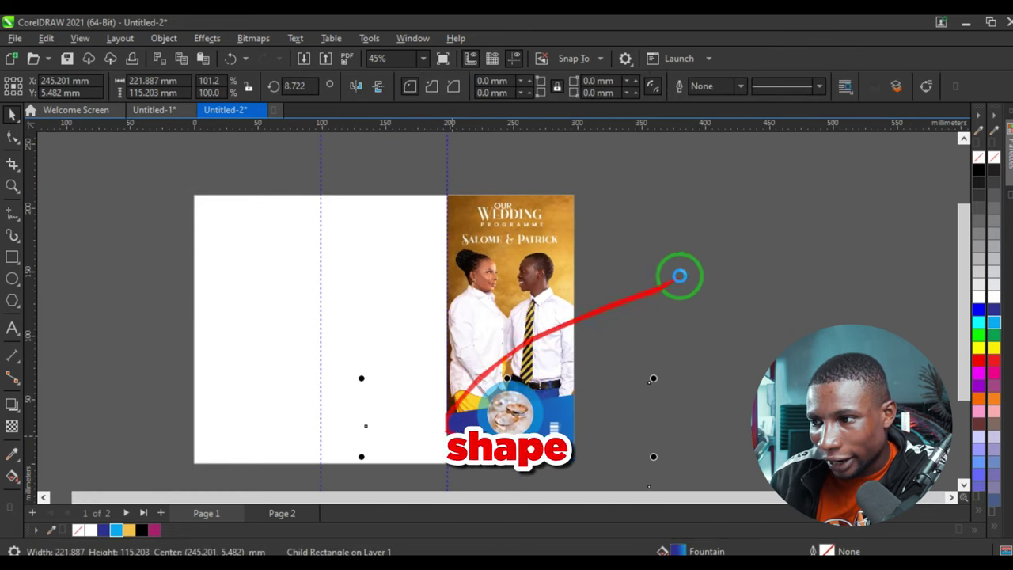
pyautogui.hotkey('ctrl', 'v')
pyautogui.moveTo(504, 439); pyautogui.dragTo(264, 376)
pyautogui.click(302, 485)
# Enlarge and reposition the blue gradient shape so it fills the lower half of the first panel
pyautogui.click(278, 388)
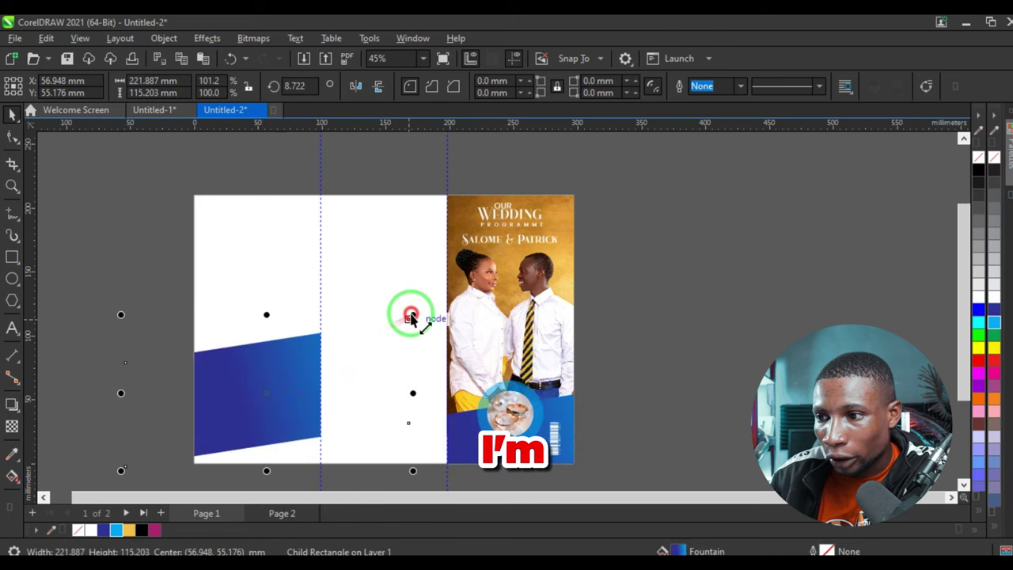
pyautogui.moveTo(411, 316); pyautogui.dragTo(489, 251)
pyautogui.moveTo(232, 353); pyautogui.dragTo(232, 376)
pyautogui.moveTo(235, 370); pyautogui.dragTo(251, 358)
pyautogui.click(121, 282)
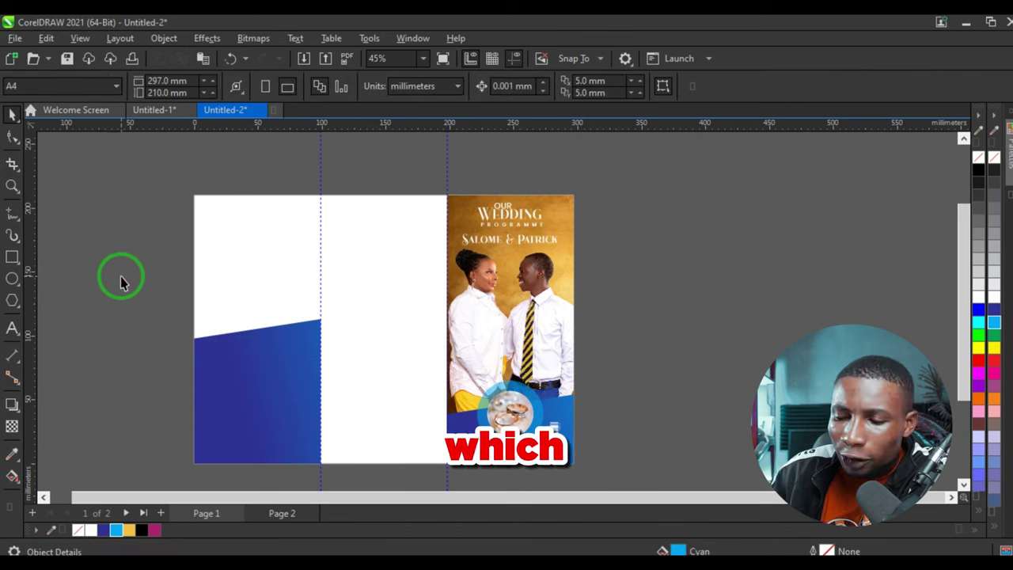
# Paste the prepared "Wedding Crew" text and scale it to about 80 × 120 mm inside page 1's first panel
pyautogui.hotkey('ctrl', 'v')
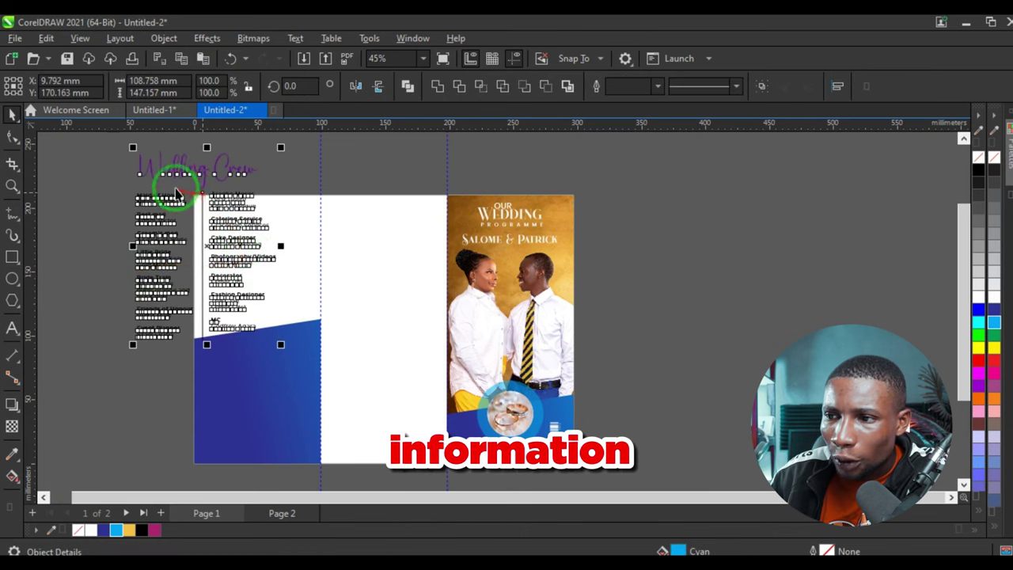
pyautogui.moveTo(184, 170); pyautogui.dragTo(262, 225)
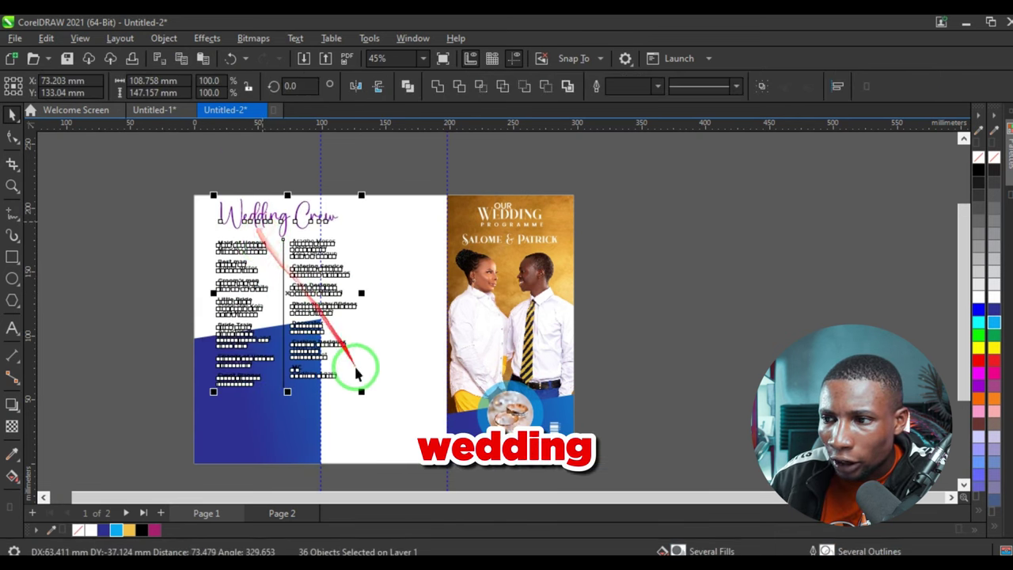
pyautogui.moveTo(362, 392); pyautogui.dragTo(327, 391)
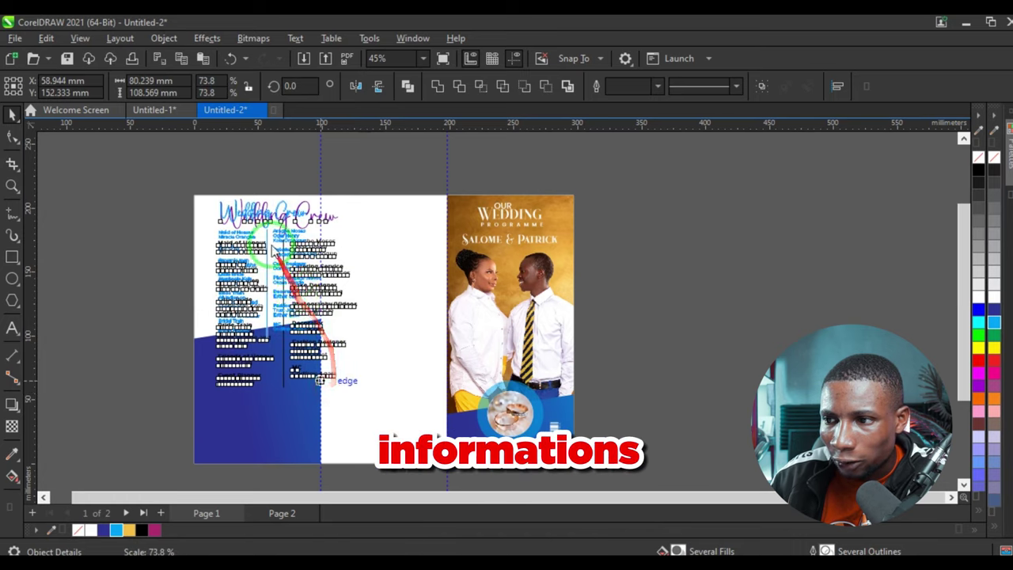
pyautogui.scroll(2, 264, 217)
pyautogui.moveTo(268, 225); pyautogui.dragTo(261, 238)
pyautogui.scroll(1, 262, 240)
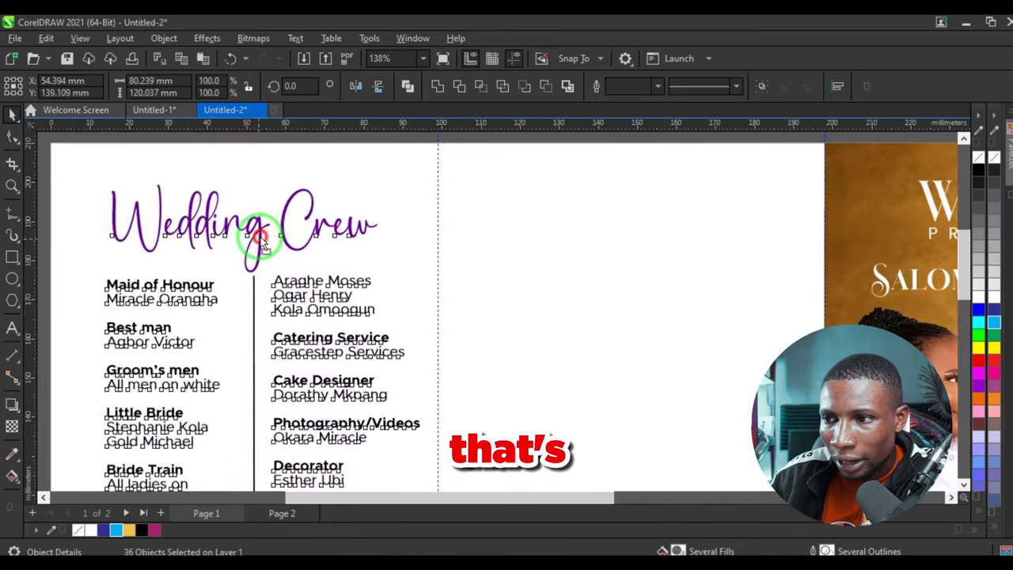
pyautogui.scroll(-2, 251, 252)
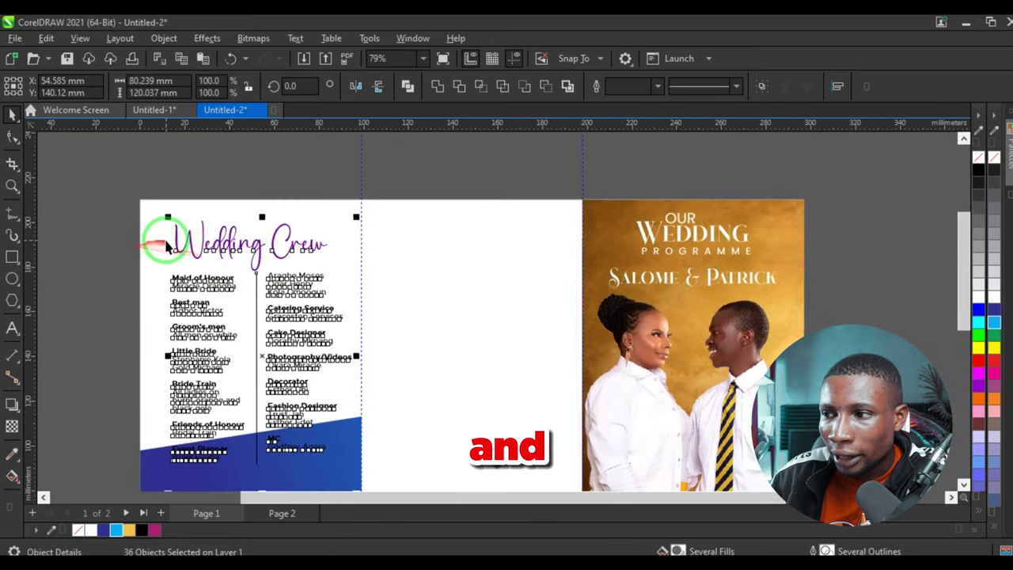
# Change the font of the "Wedding Crew" heading to glimmer of light
pyautogui.click(124, 232)
pyautogui.scroll(2, 126, 232)
pyautogui.click(231, 237)
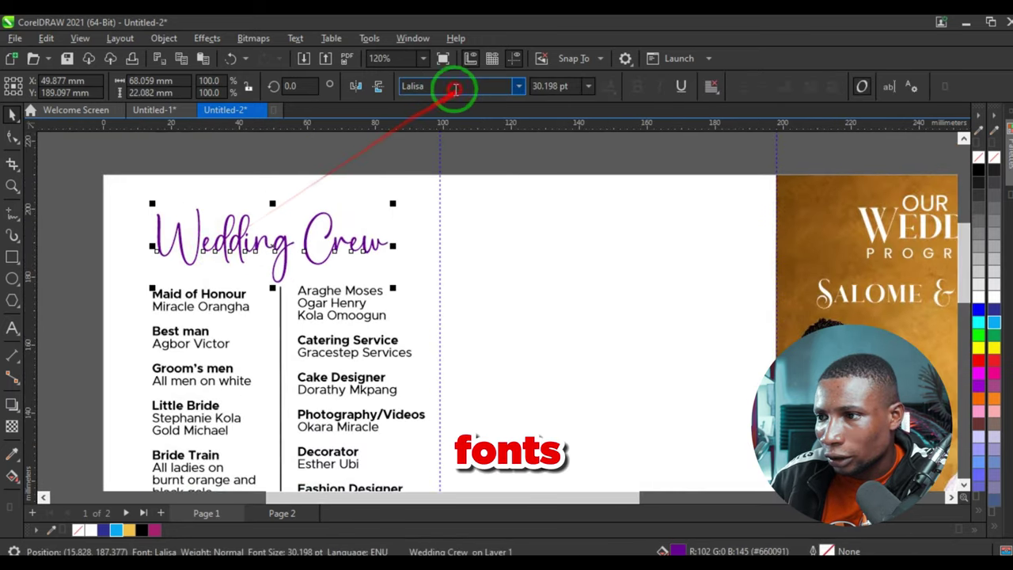
pyautogui.click(450, 86)
pyautogui.write('g')
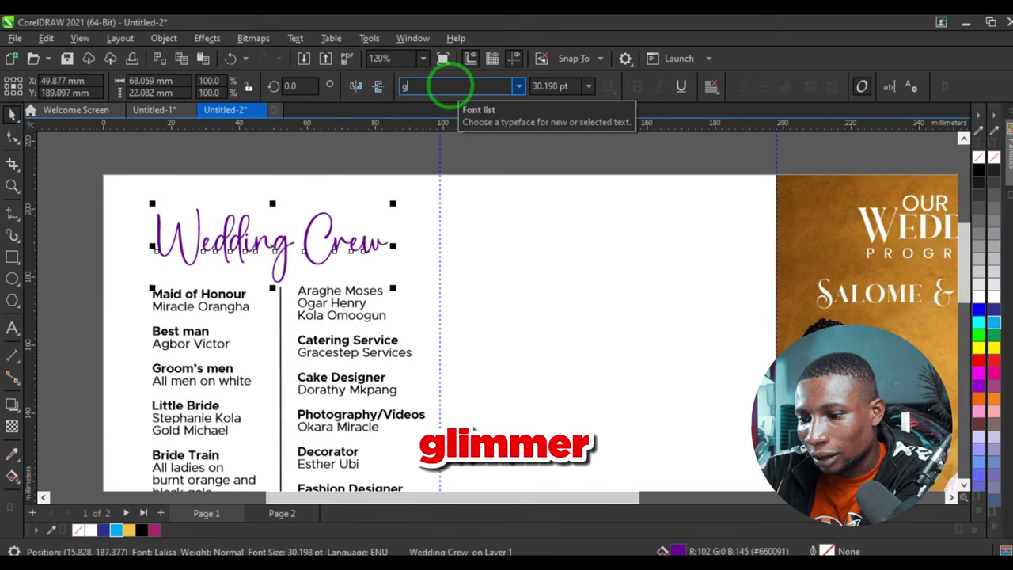
pyautogui.write('limmer of light')
pyautogui.press('Return')
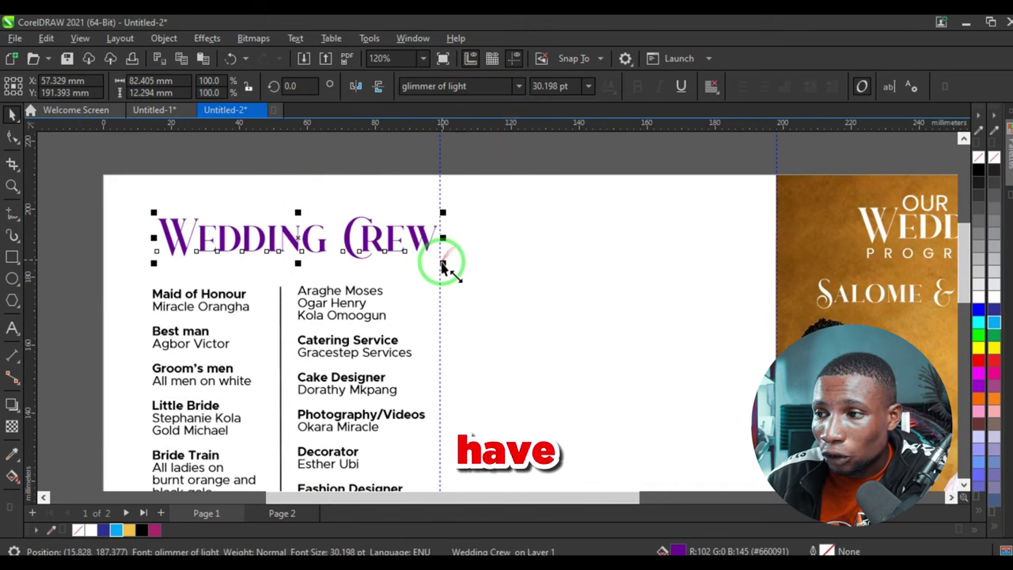
# Select all of the "Wedding Crew" text with its divider line and move it up in page 1's first panel
pyautogui.click(340, 291)
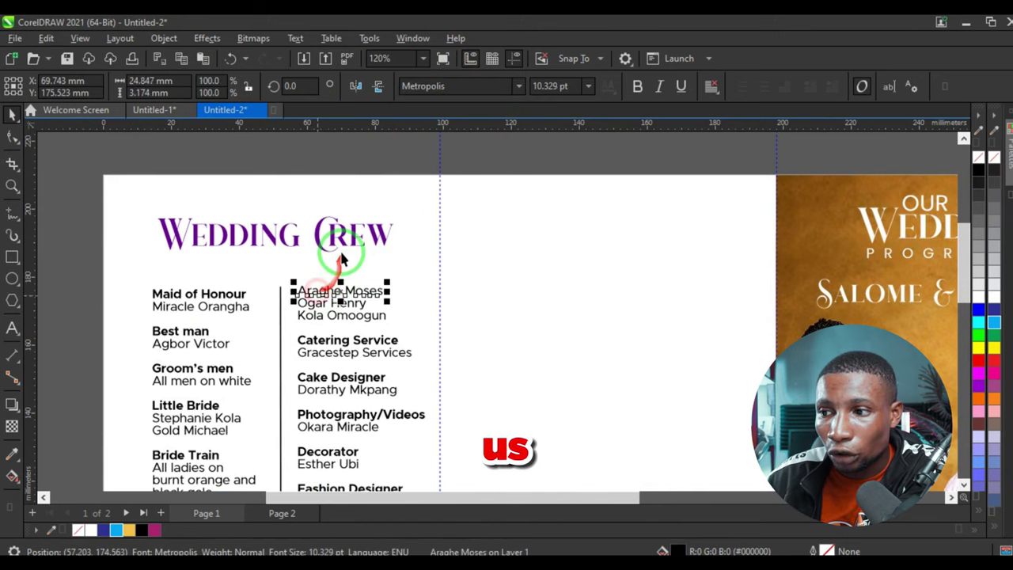
pyautogui.scroll(-3, 348, 259)
pyautogui.click(169, 285)
pyautogui.moveTo(211, 267); pyautogui.dragTo(414, 445)
pyautogui.scroll(4, 339, 283)
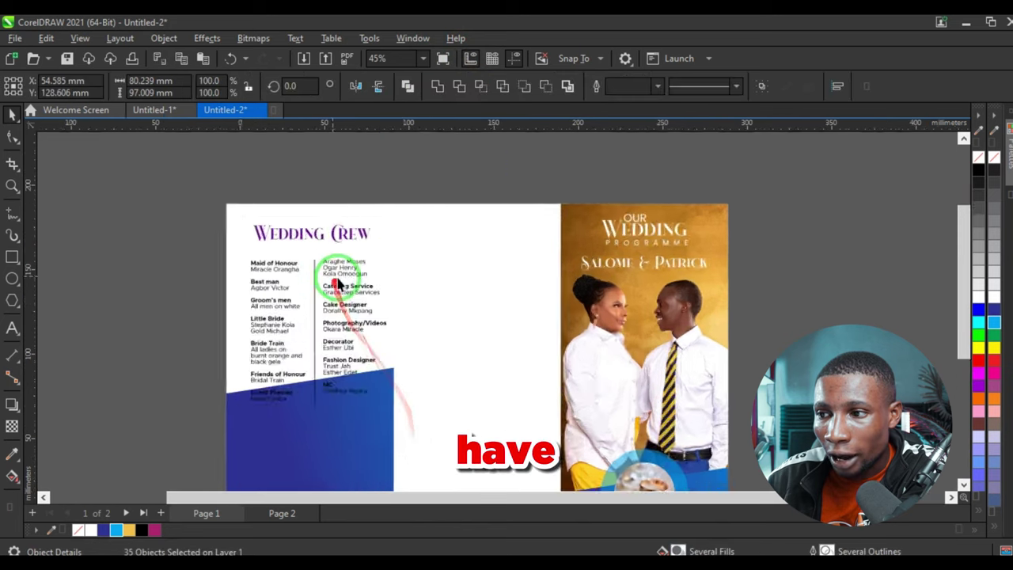
pyautogui.moveTo(331, 268); pyautogui.dragTo(335, 242)
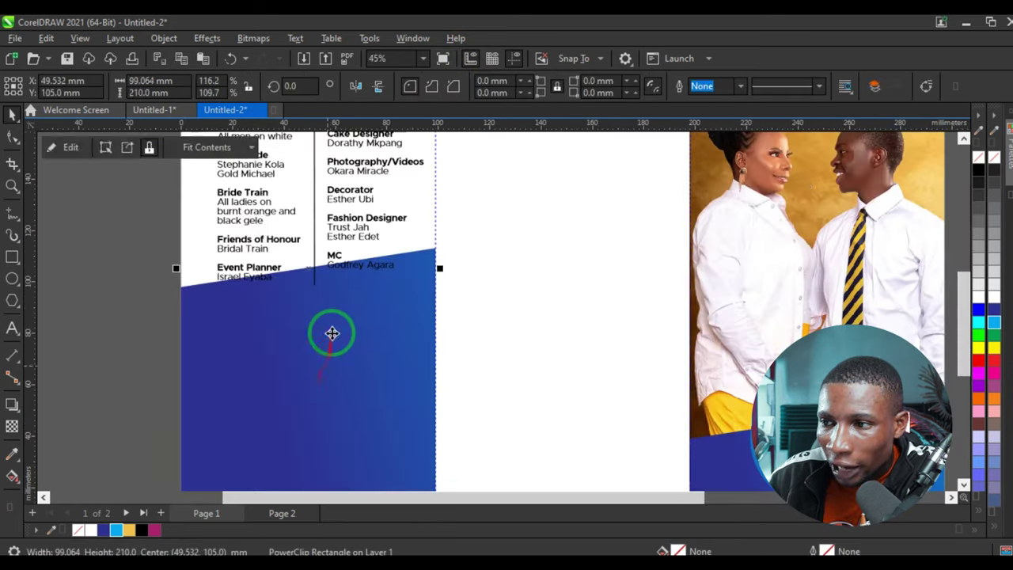
# Move the blue gradient shape down inside the first panel so that it clears the last crew names
pyautogui.keyDown('ctrl'); pyautogui.click(339, 318); pyautogui.keyUp('ctrl')
pyautogui.moveTo(351, 314)
pyautogui.mouseDown()
pyautogui.moveTo(351, 338)
pyautogui.moveTo(346, 328)
pyautogui.mouseUp()
pyautogui.scroll(-4, 346, 328)
pyautogui.click(261, 296)
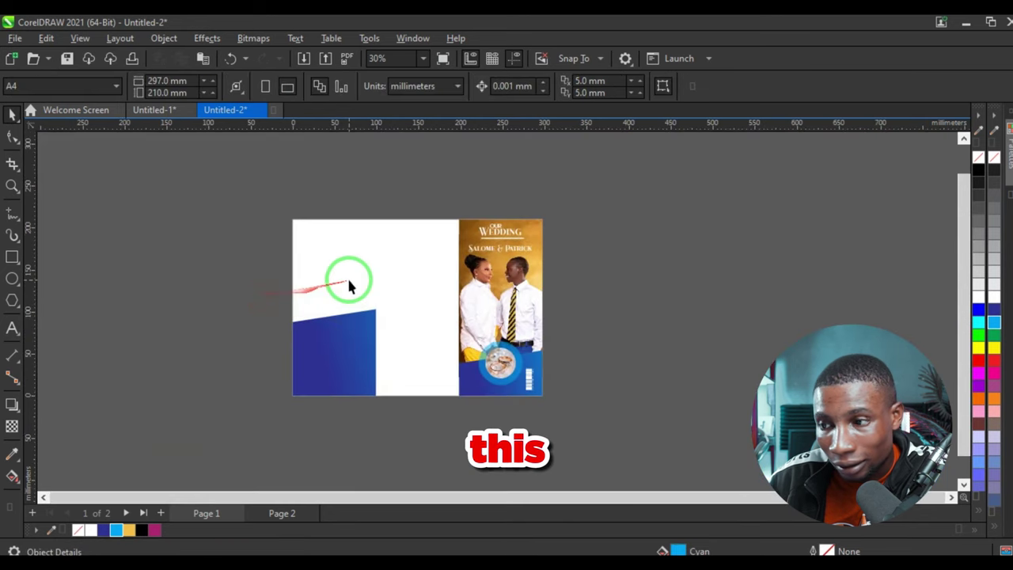
# Paste the prepared "Photography" text onto the first panel's blue shape, scale it to about 89 × 64 mm and colour it white
pyautogui.scroll(3, 348, 282)
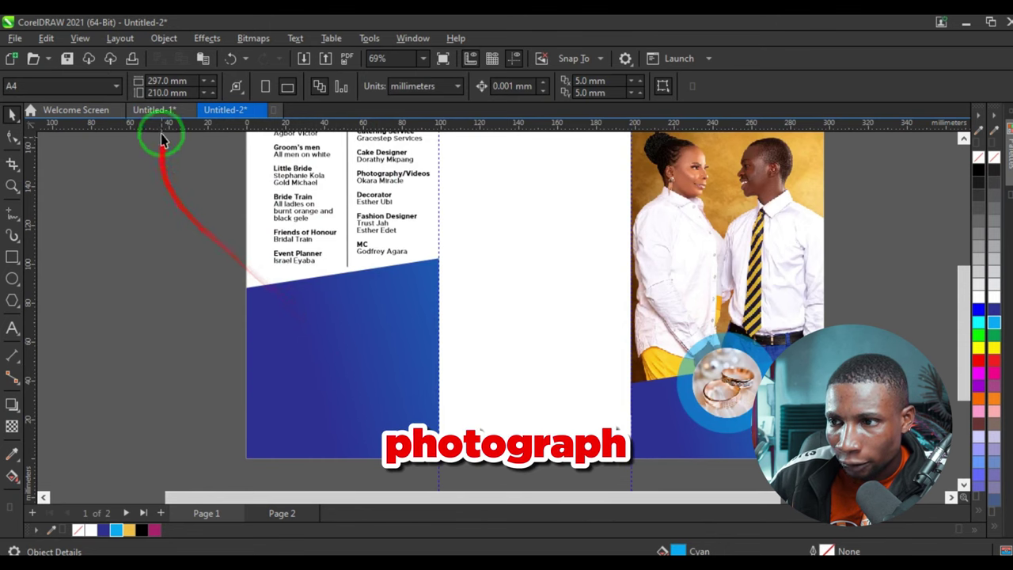
pyautogui.hotkey('ctrl', 'v')
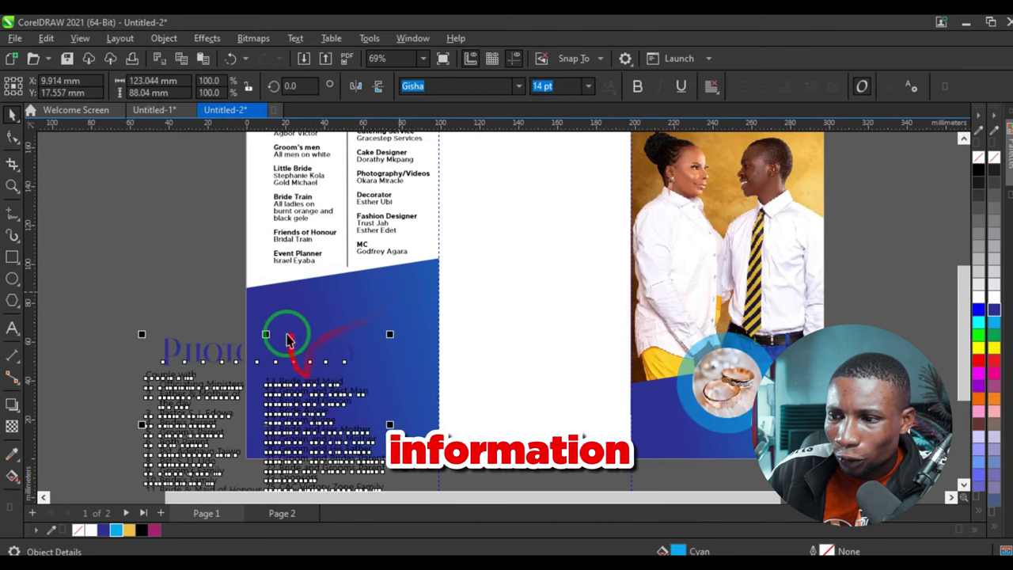
pyautogui.scroll(-1, 288, 339)
pyautogui.moveTo(282, 350); pyautogui.dragTo(398, 429)
pyautogui.click(976, 294)
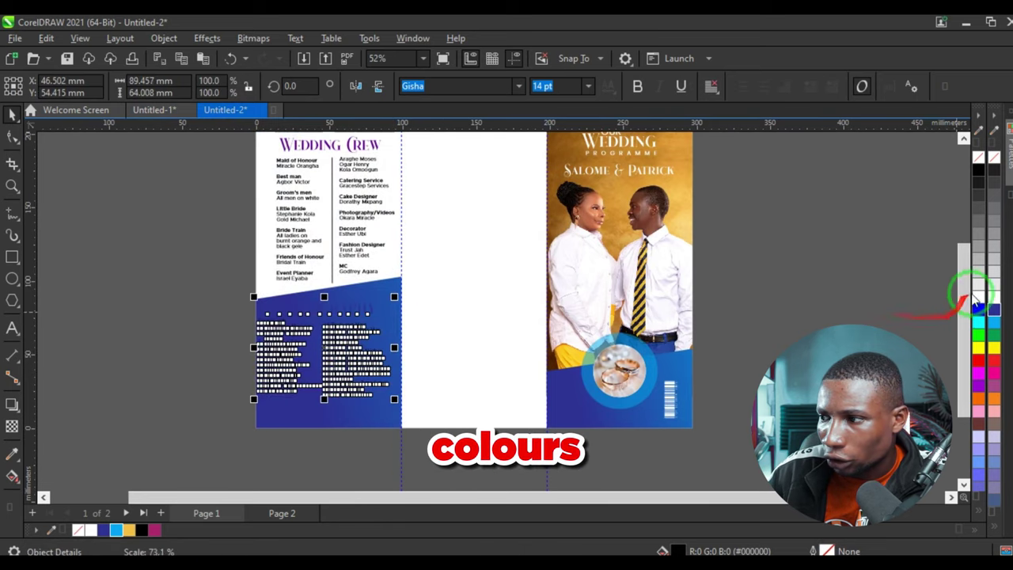
pyautogui.scroll(3, 339, 388)
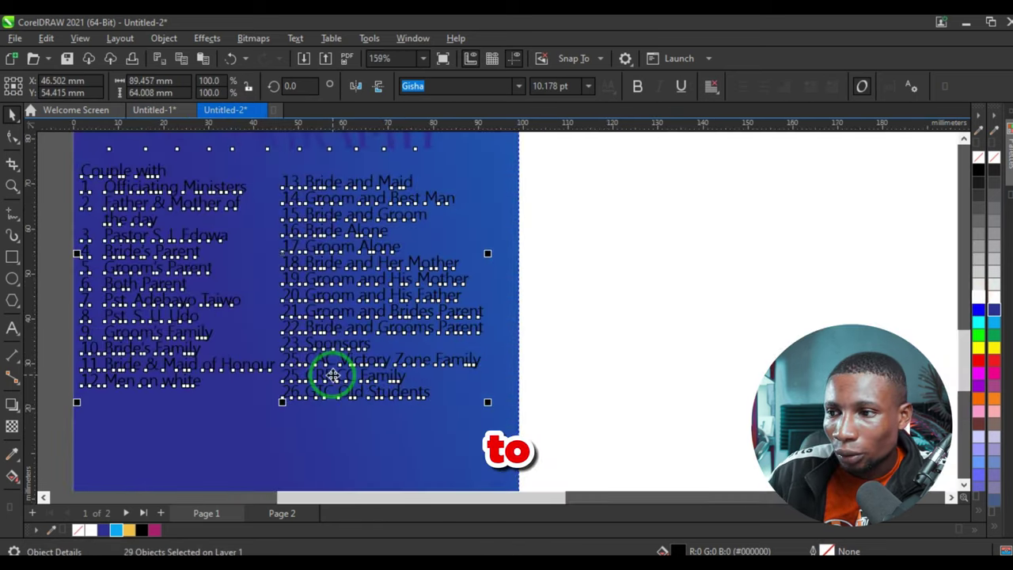
# Shrink the "Photography" text slightly and centre it within the first panel's blue shape
pyautogui.scroll(-1, 335, 375)
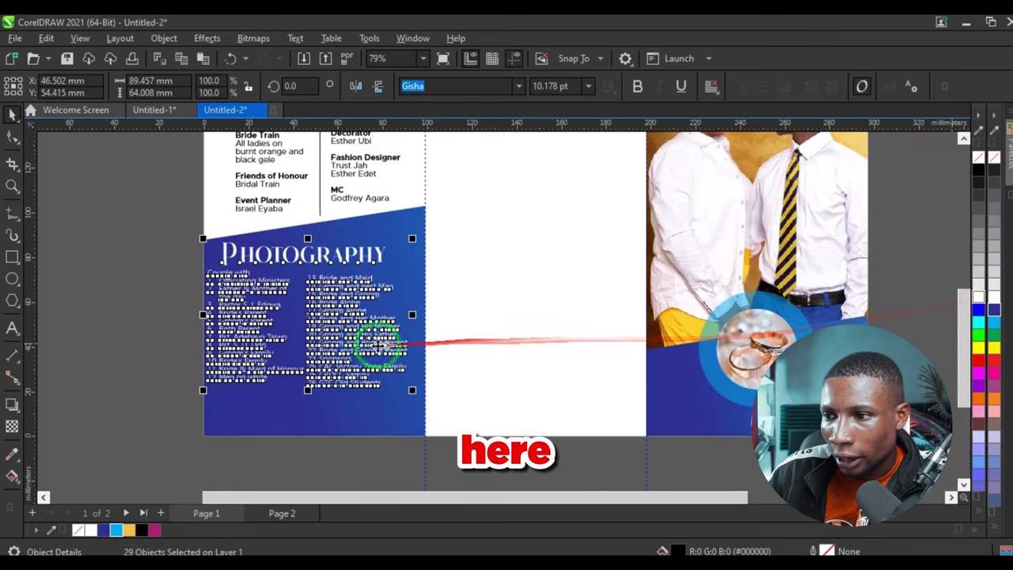
pyautogui.scroll(1, 337, 340)
pyautogui.scroll(-1, 336, 340)
pyautogui.moveTo(451, 419); pyautogui.dragTo(404, 399)
pyautogui.click(229, 315)
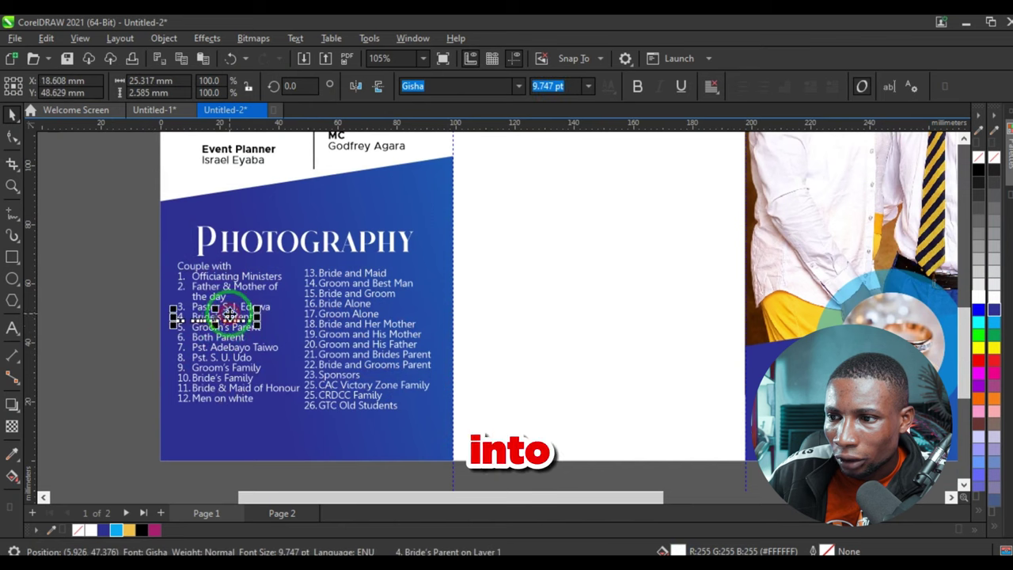
pyautogui.click(113, 316)
# Bring the CAMERA image from the WEDDING PROGRAMME RESOURCES folder into the document and place it over the first panel's "Photography" heading
pyautogui.moveTo(128, 418); pyautogui.dragTo(464, 202)
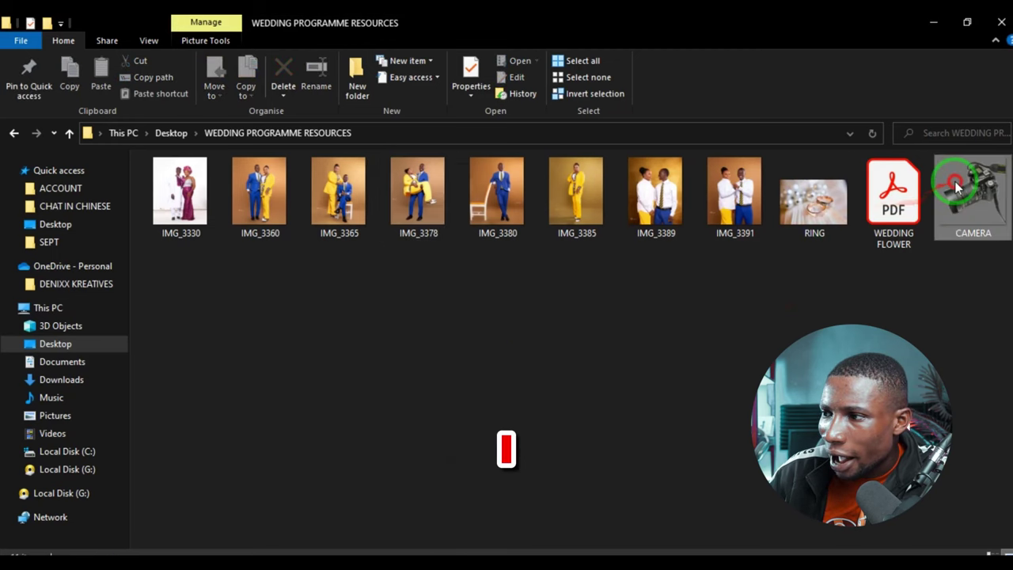
pyautogui.moveTo(973, 198); pyautogui.dragTo(291, 375)
pyautogui.scroll(2, 291, 376)
pyautogui.moveTo(216, 354); pyautogui.dragTo(609, 272)
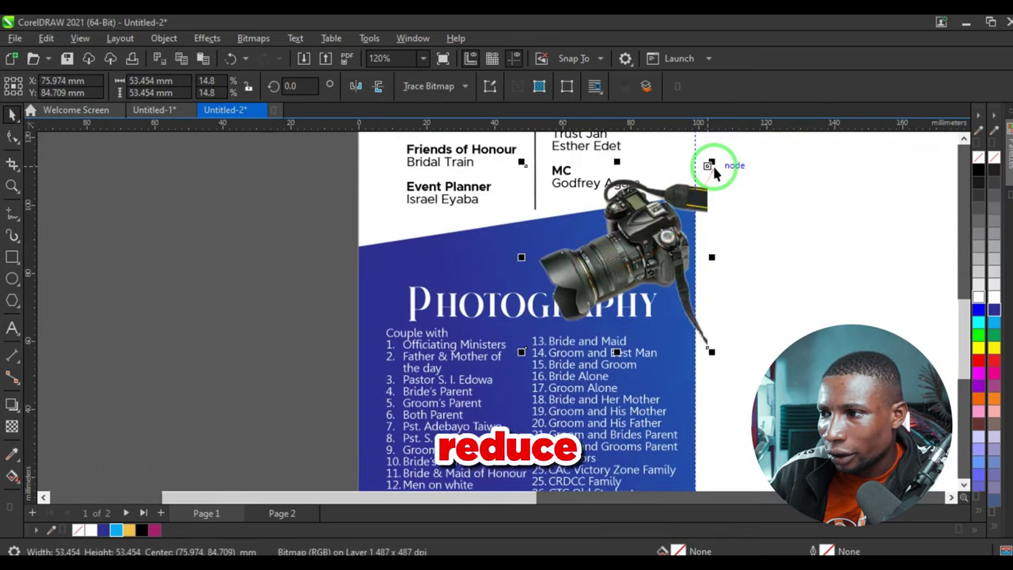
# Reduce the camera image to about 46 mm square and set it against the fold line above the "Photography" heading
pyautogui.moveTo(712, 170); pyautogui.dragTo(688, 190)
pyautogui.scroll(1, 642, 299)
pyautogui.moveTo(650, 242); pyautogui.dragTo(647, 228)
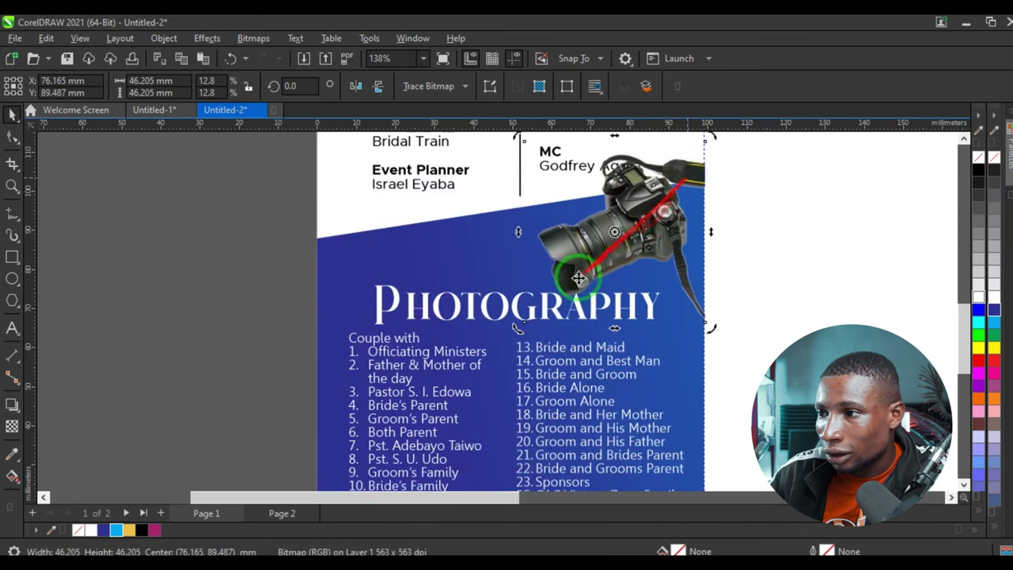
pyautogui.scroll(-1, 581, 276)
pyautogui.click(213, 249)
pyautogui.scroll(-1, 495, 287)
# Move the "Wedding Crew" text block up clear of the camera and scale it to about 78 × 111 mm
pyautogui.scroll(2, 567, 202)
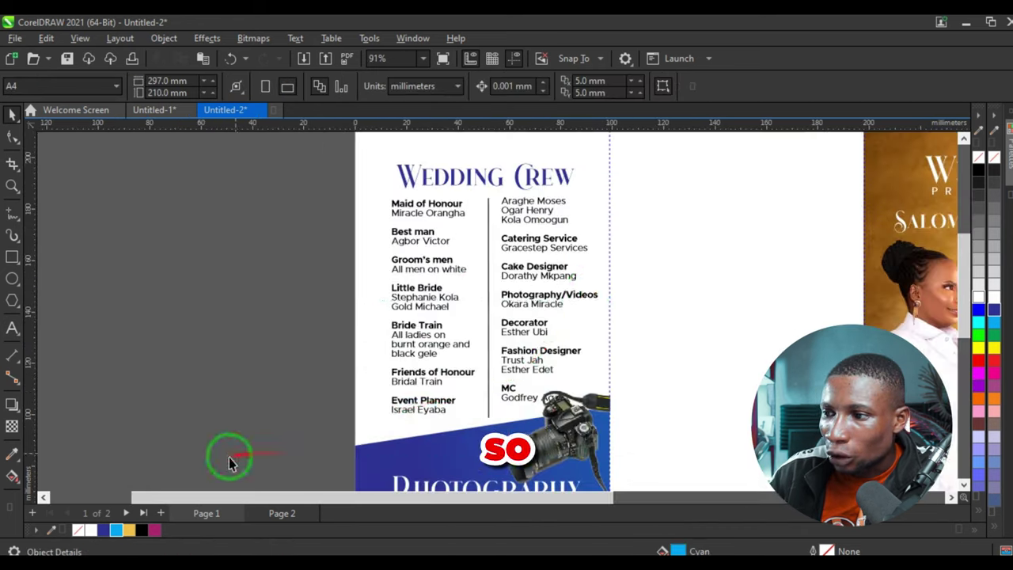
pyautogui.moveTo(226, 458); pyautogui.dragTo(647, 190)
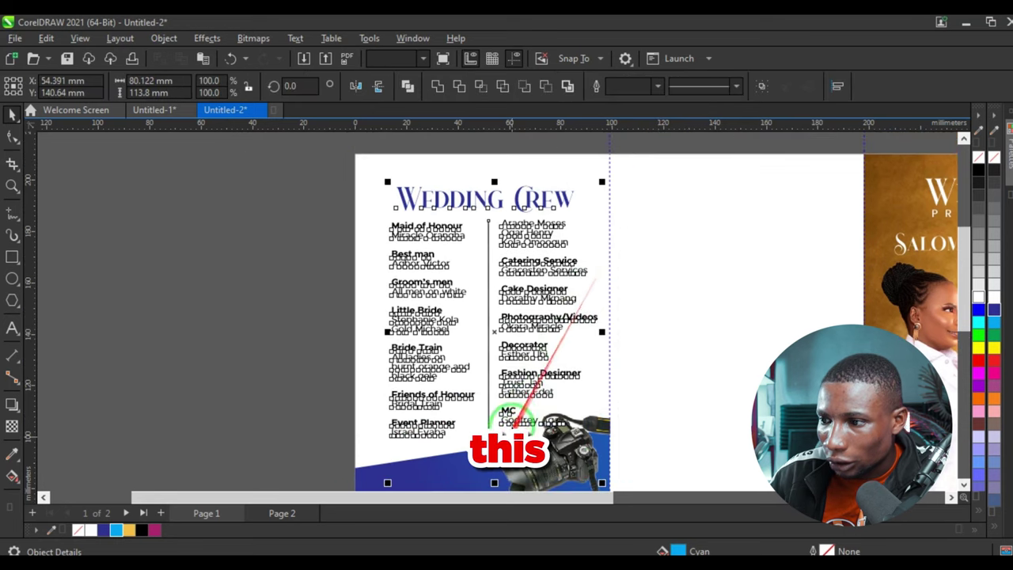
pyautogui.moveTo(508, 412)
pyautogui.mouseDown()
pyautogui.moveTo(502, 396)
pyautogui.moveTo(515, 411)
pyautogui.mouseUp()
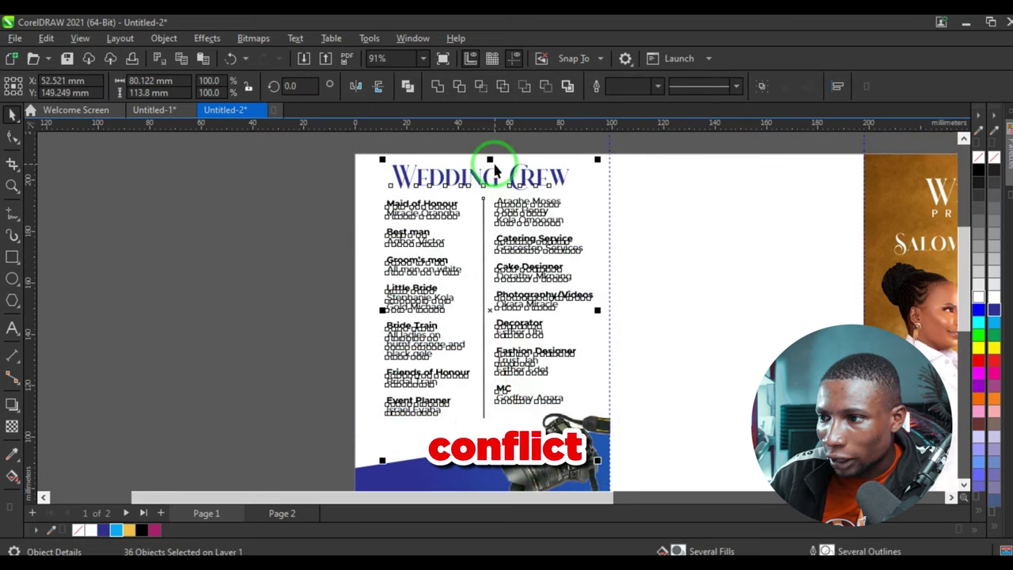
pyautogui.moveTo(381, 161); pyautogui.dragTo(389, 175)
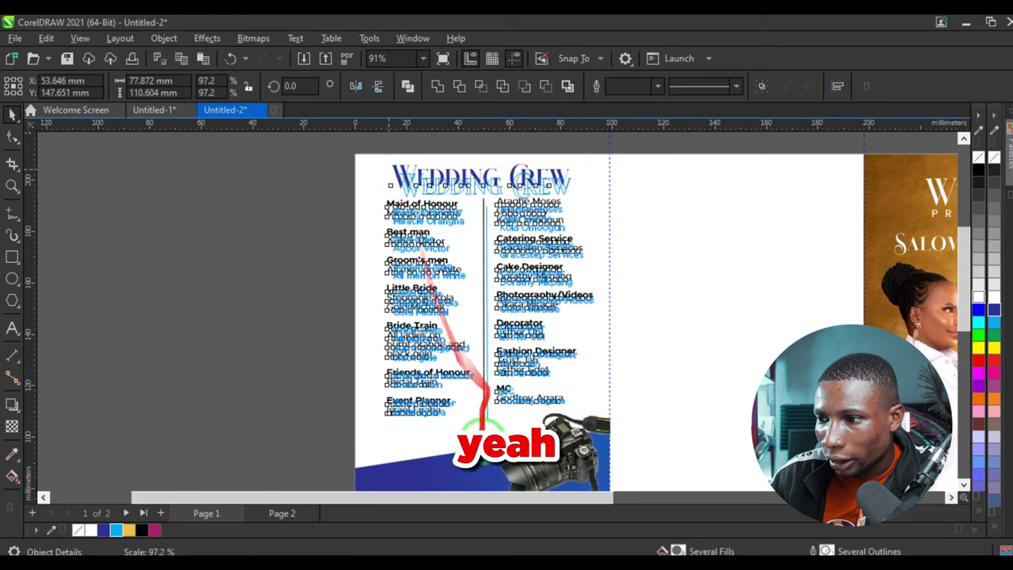
pyautogui.scroll(2, 515, 419)
pyautogui.moveTo(517, 387); pyautogui.dragTo(504, 390)
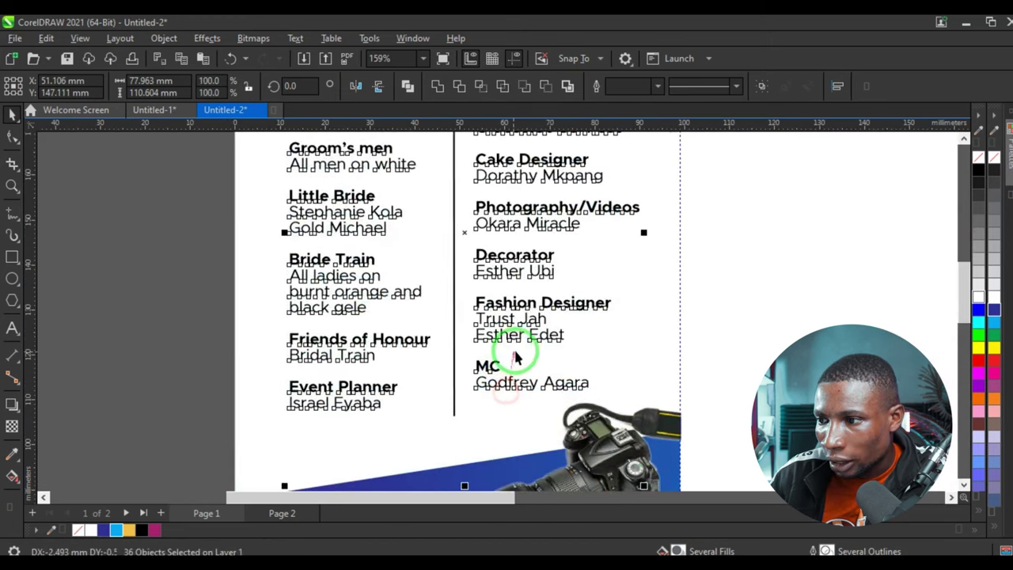
pyautogui.scroll(-3, 502, 355)
pyautogui.click(328, 361)
# Nudge the camera image slightly up above the "Photography" heading
pyautogui.scroll(-2, 435, 279)
pyautogui.scroll(4, 500, 376)
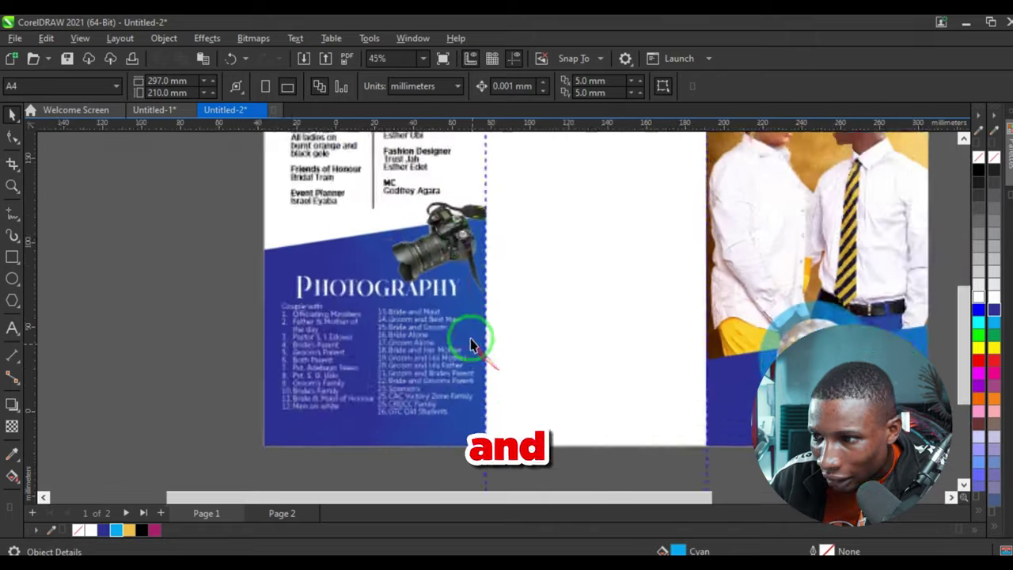
pyautogui.click(432, 241)
pyautogui.moveTo(432, 241); pyautogui.dragTo(429, 235)
pyautogui.scroll(-3, 450, 305)
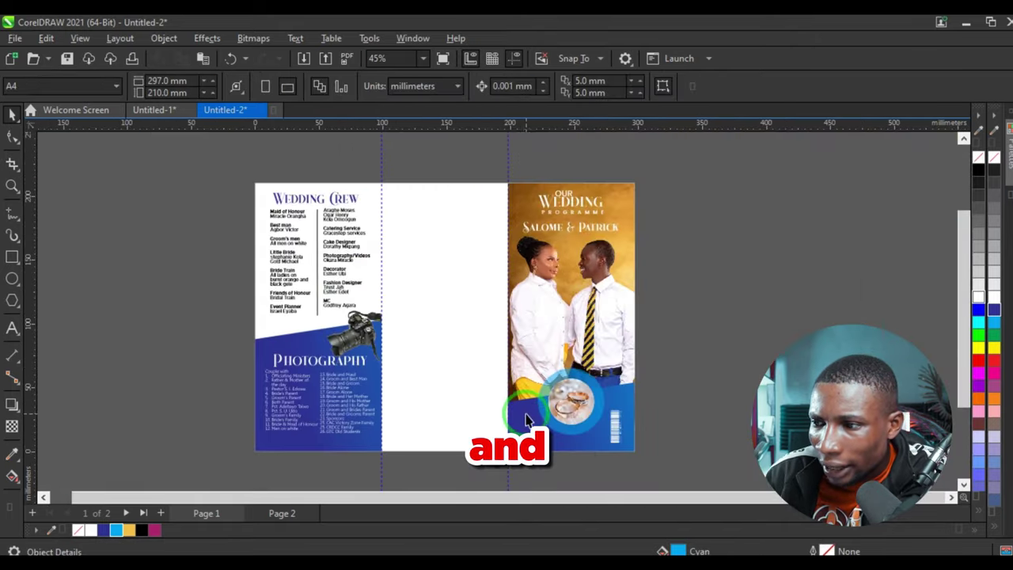
# Copy the slanted blue gradient shape from the front cover and place the copy inside page 1's middle panel
pyautogui.click(522, 419)
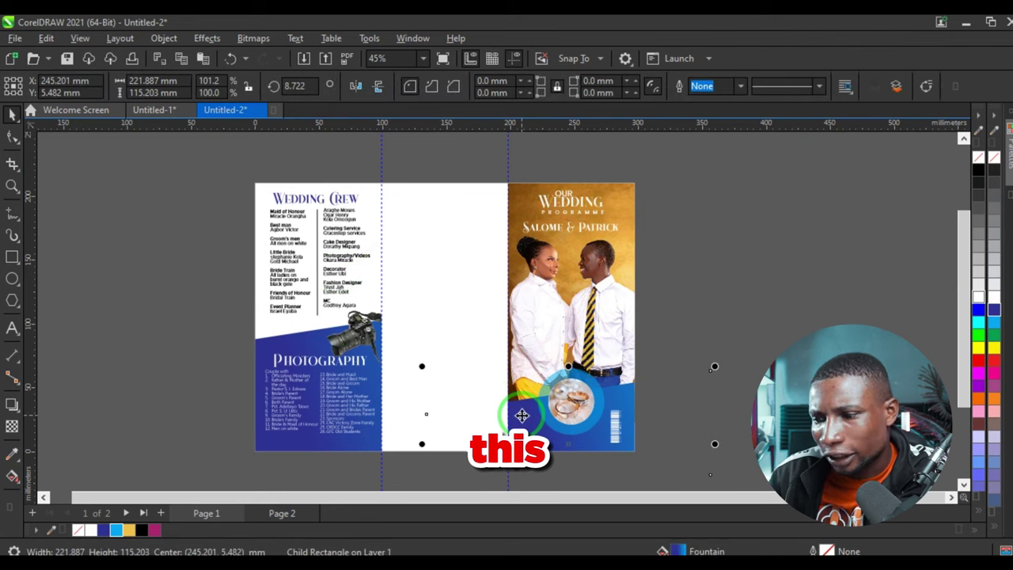
pyautogui.click(773, 288)
pyautogui.hotkey('ctrl', 'v')
pyautogui.moveTo(536, 426); pyautogui.dragTo(465, 317)
pyautogui.click(492, 398)
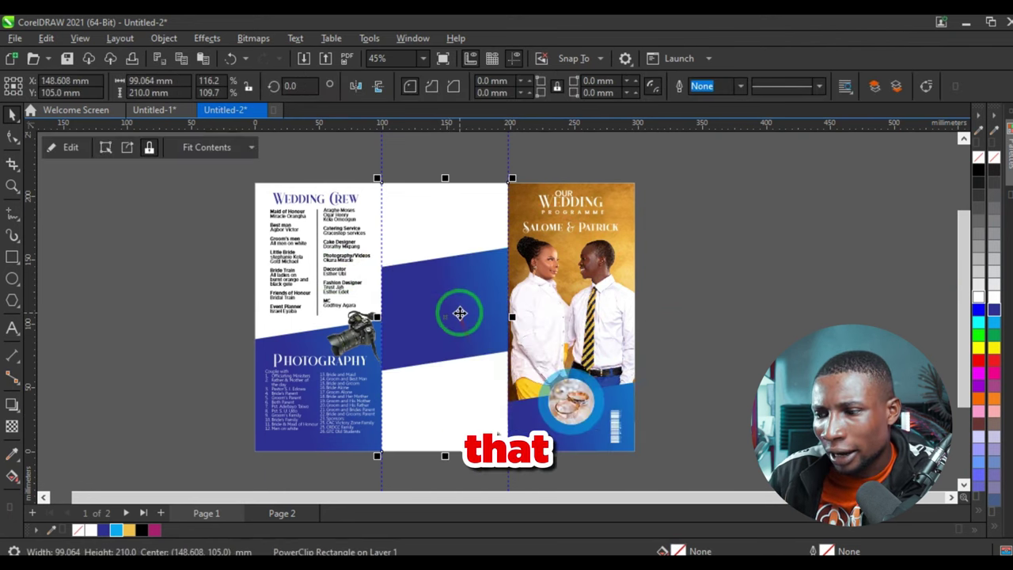
# Move the blue shape to the middle panel's top and enlarge it to cover nearly the upper half
pyautogui.keyDown('alt'); pyautogui.click(459, 326); pyautogui.keyUp('alt')
pyautogui.moveTo(460, 326); pyautogui.dragTo(413, 233)
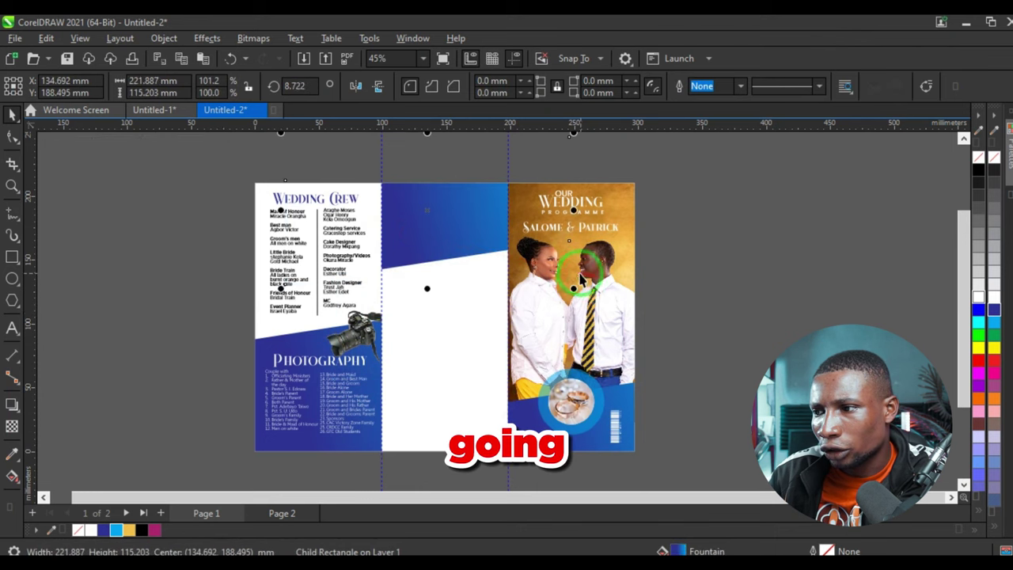
pyautogui.moveTo(579, 292); pyautogui.dragTo(746, 370)
pyautogui.moveTo(470, 276); pyautogui.dragTo(435, 239)
pyautogui.click(437, 325)
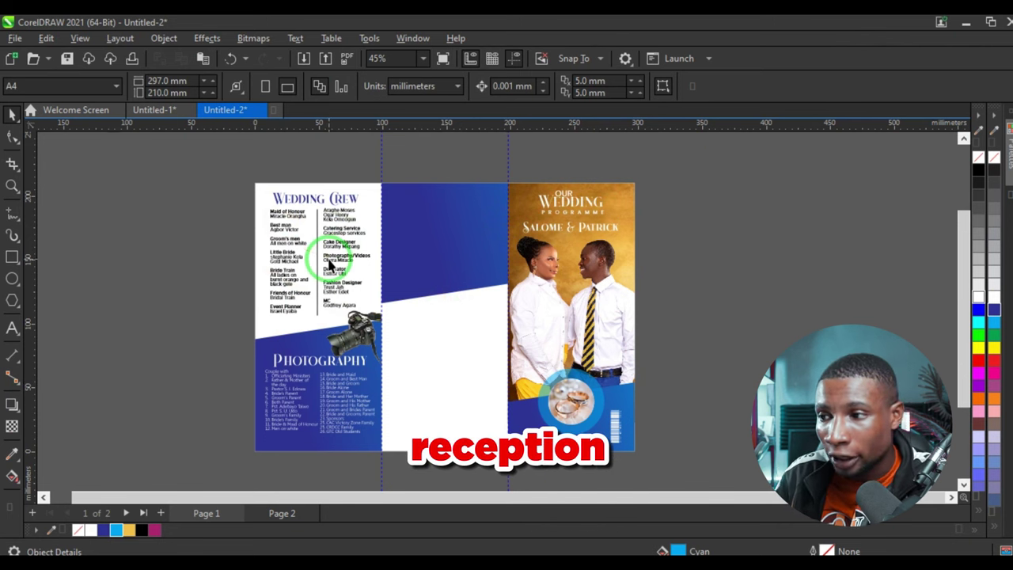
# Paste the prepared "Reception Programme" text, scale it to about 88 × 105 mm and place it on the middle panel's blue shape
pyautogui.hotkey('ctrl', 'v')
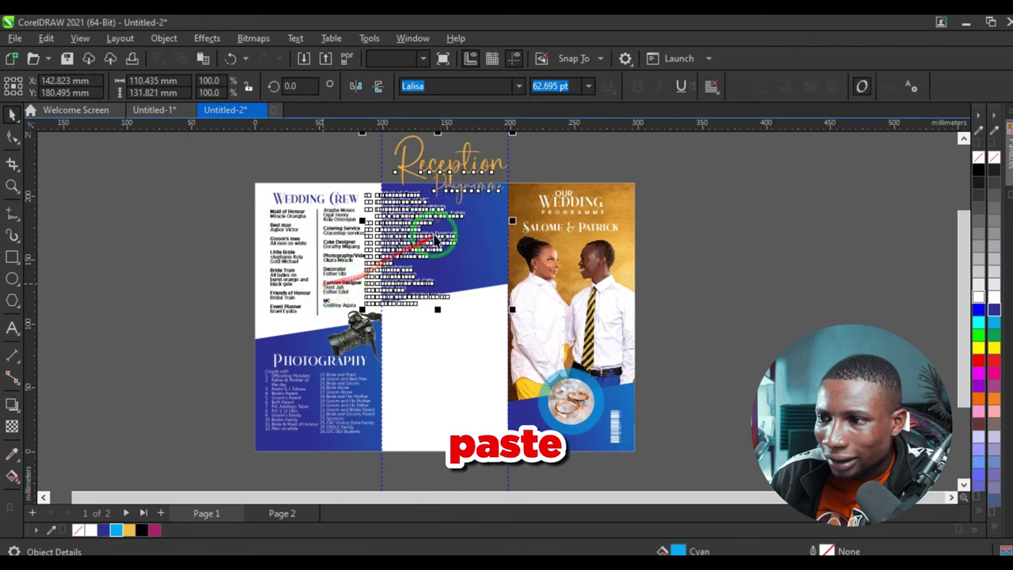
pyautogui.scroll(2, 507, 246)
pyautogui.scroll(-2, 506, 247)
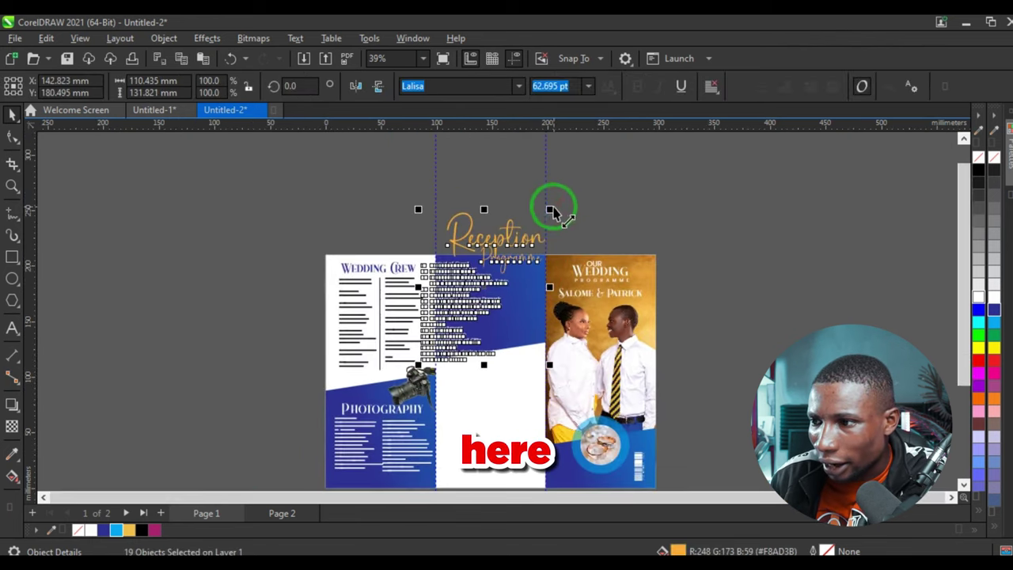
pyautogui.moveTo(551, 210); pyautogui.dragTo(542, 224)
pyautogui.scroll(2, 506, 269)
pyautogui.moveTo(507, 263); pyautogui.dragTo(523, 310)
pyautogui.moveTo(583, 234); pyautogui.dragTo(574, 253)
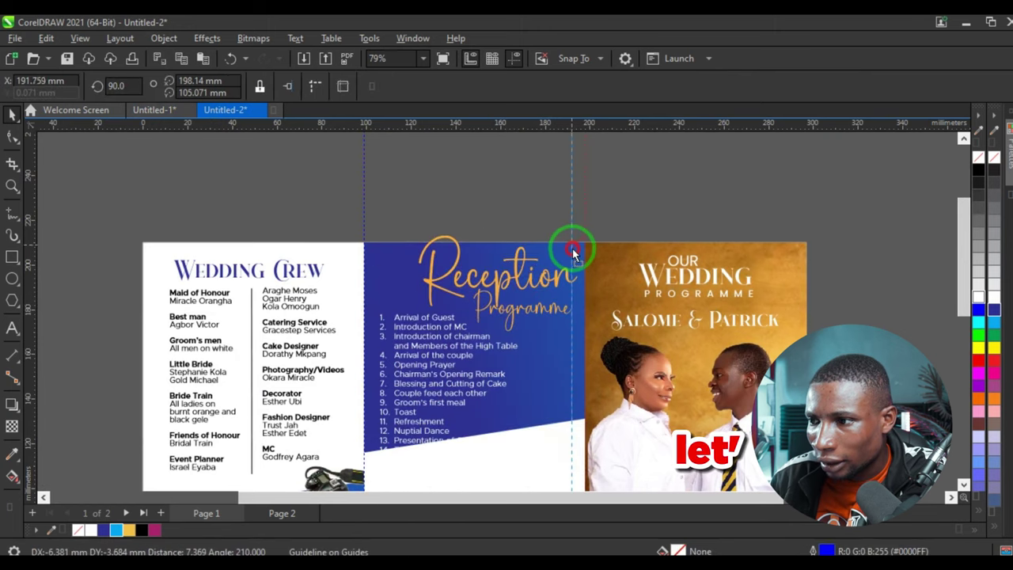
pyautogui.scroll(-1, 554, 380)
pyautogui.hotkey('ctrl', 'z')
pyautogui.scroll(1, 489, 290)
pyautogui.scroll(1, 503, 239)
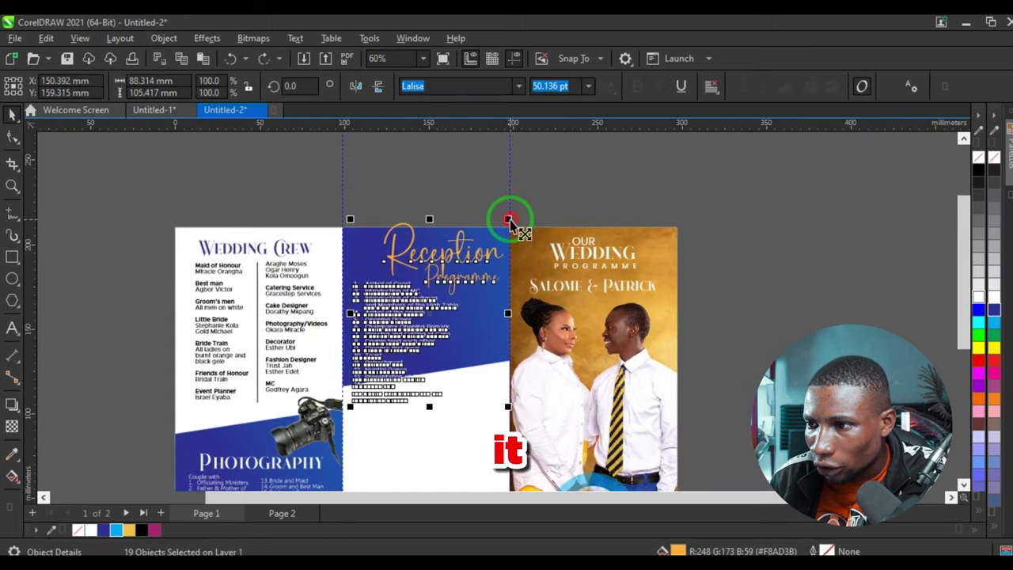
# Scale the "Reception Programme" text to about 82 × 98 mm so it keeps a margin inside the middle panel
pyautogui.moveTo(508, 219); pyautogui.dragTo(498, 231)
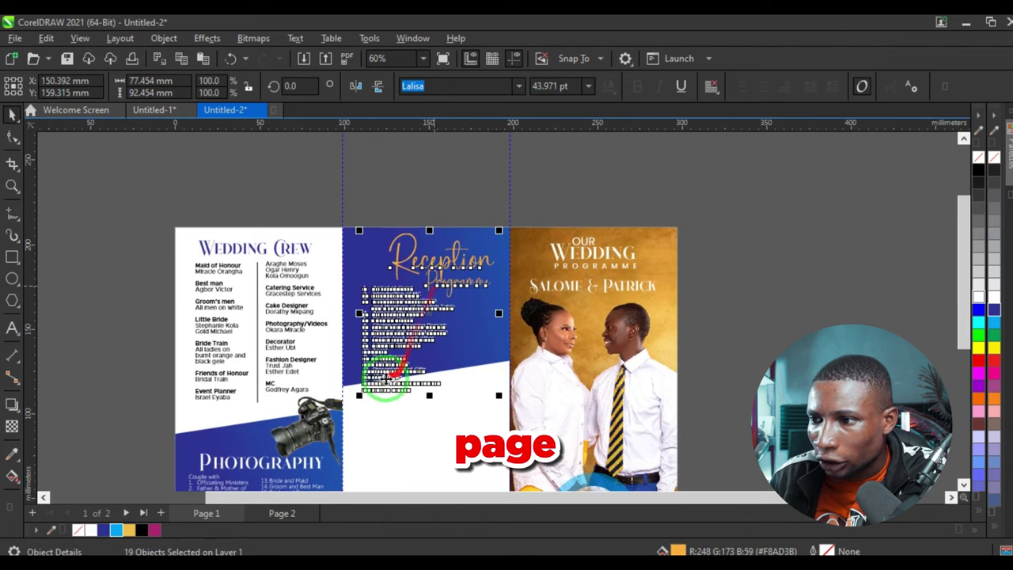
pyautogui.moveTo(360, 399); pyautogui.dragTo(350, 409)
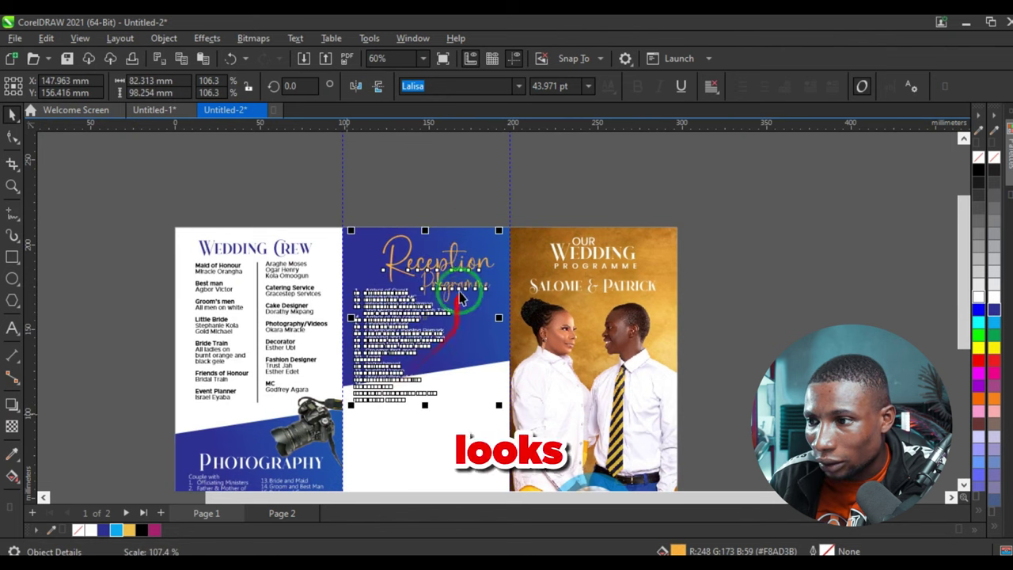
pyautogui.click(433, 188)
# Change the "Reception Programme" heading's font to glimmer of light and fit it at about 67 × 20 mm, centred above the list
pyautogui.scroll(3, 416, 219)
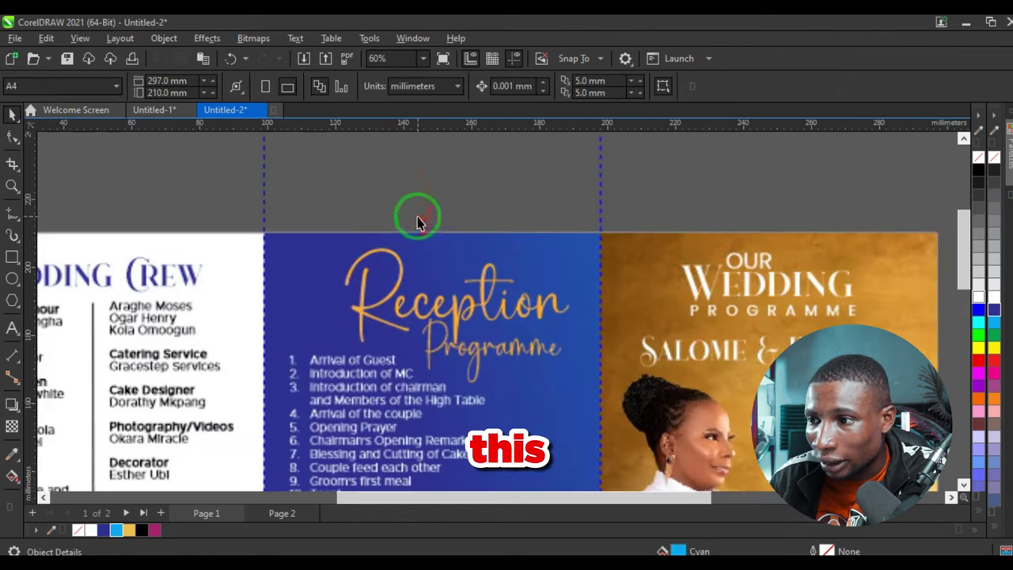
pyautogui.click(396, 294)
pyautogui.click(421, 87)
pyautogui.keyDown('shift'); pyautogui.click(428, 357); pyautogui.keyUp('shift')
pyautogui.click(468, 86)
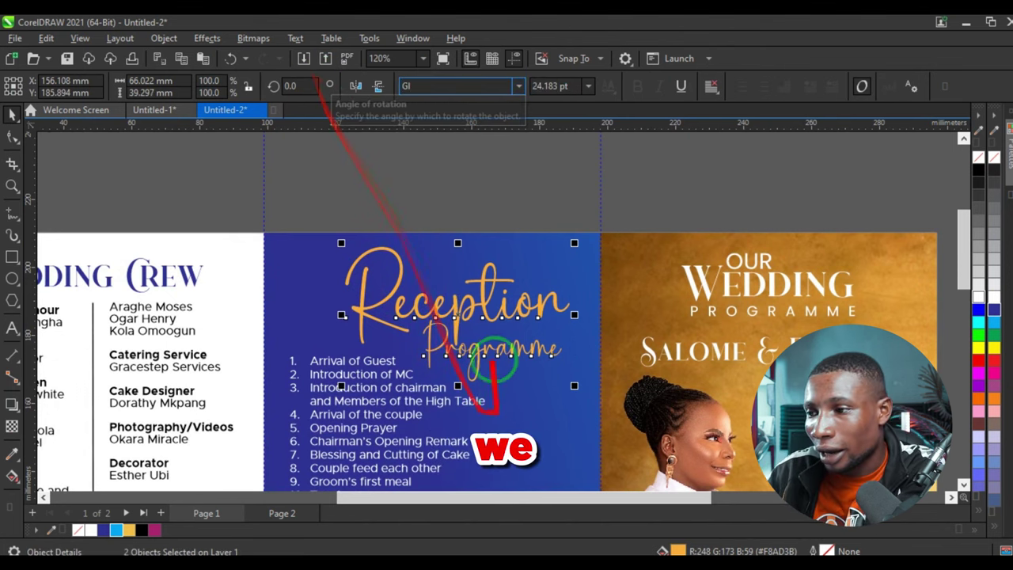
pyautogui.moveTo(655, 366); pyautogui.dragTo(578, 372)
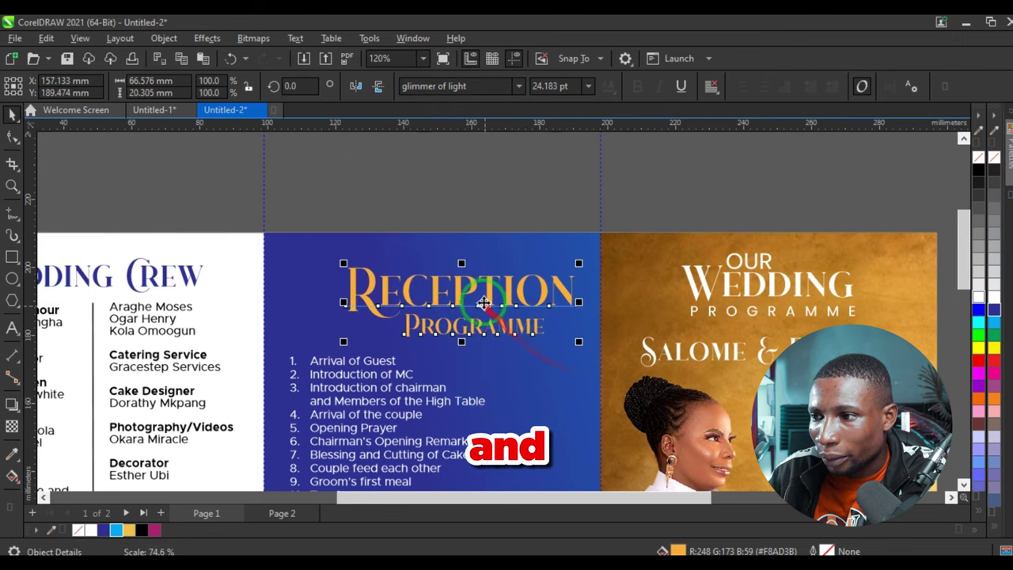
pyautogui.moveTo(488, 297); pyautogui.dragTo(462, 293)
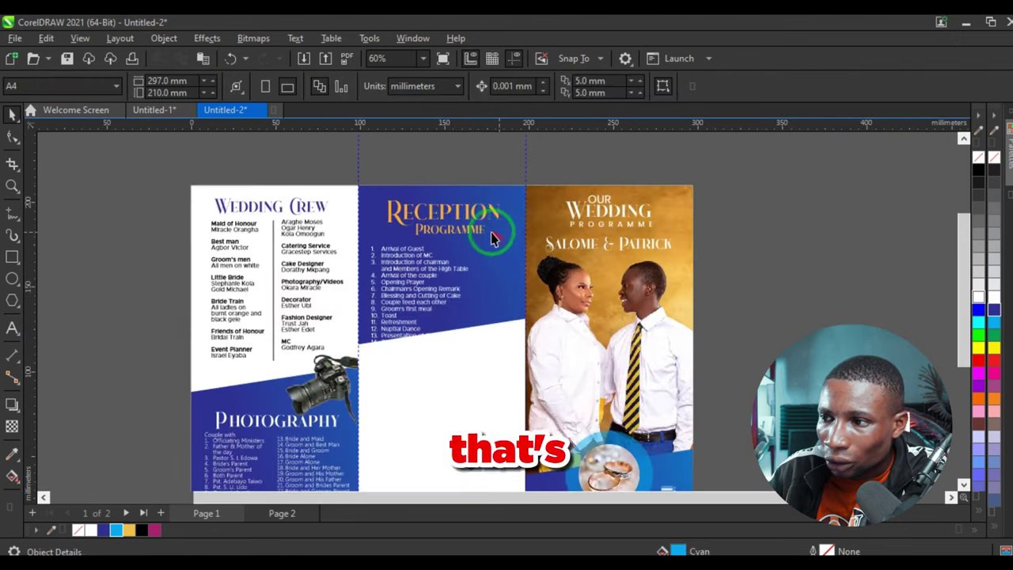
# Move the blue shape down inside the middle panel so that it backs the whole reception list
pyautogui.keyDown('ctrl'); pyautogui.click(513, 205); pyautogui.keyUp('ctrl')
pyautogui.moveTo(511, 232); pyautogui.dragTo(506, 270)
pyautogui.click(89, 261)
pyautogui.scroll(2, 441, 345)
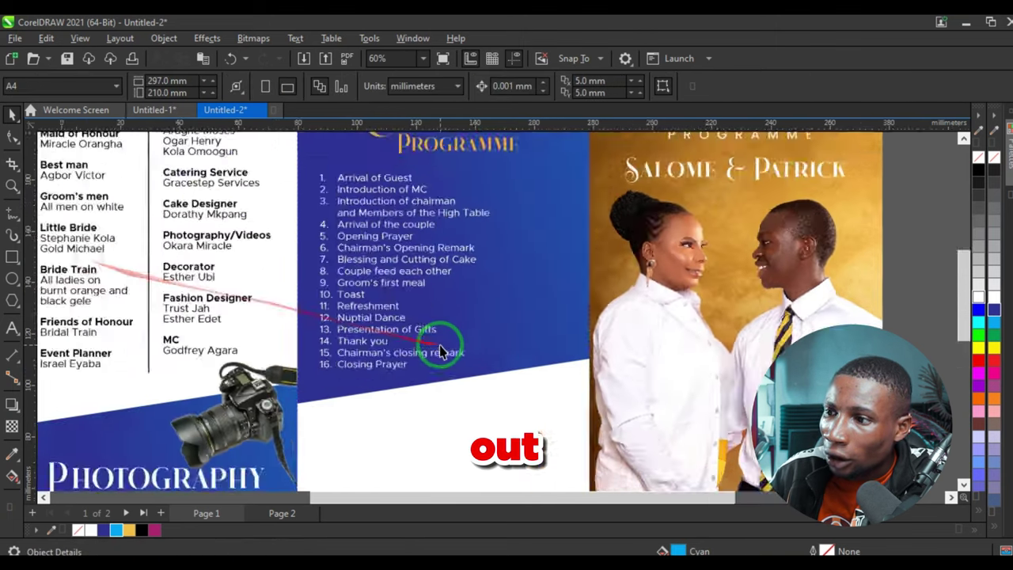
# Copy the "Appreciation" text from Untitled-1 into the middle panel's blank lower area and scale it to about 81 × 66 mm
pyautogui.scroll(-2, 421, 361)
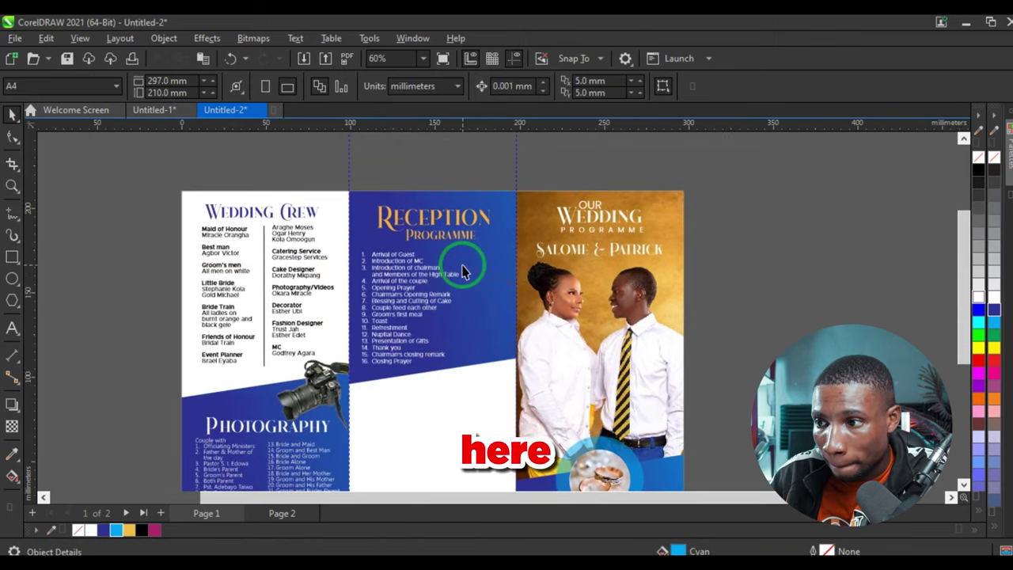
pyautogui.scroll(1, 398, 356)
pyautogui.click(155, 109)
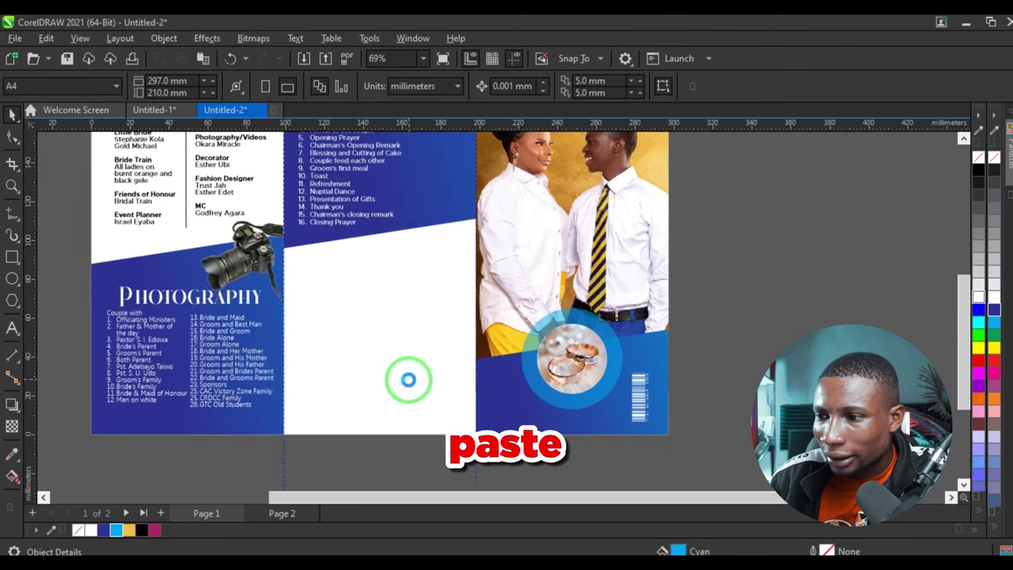
pyautogui.hotkey('ctrl', 'v')
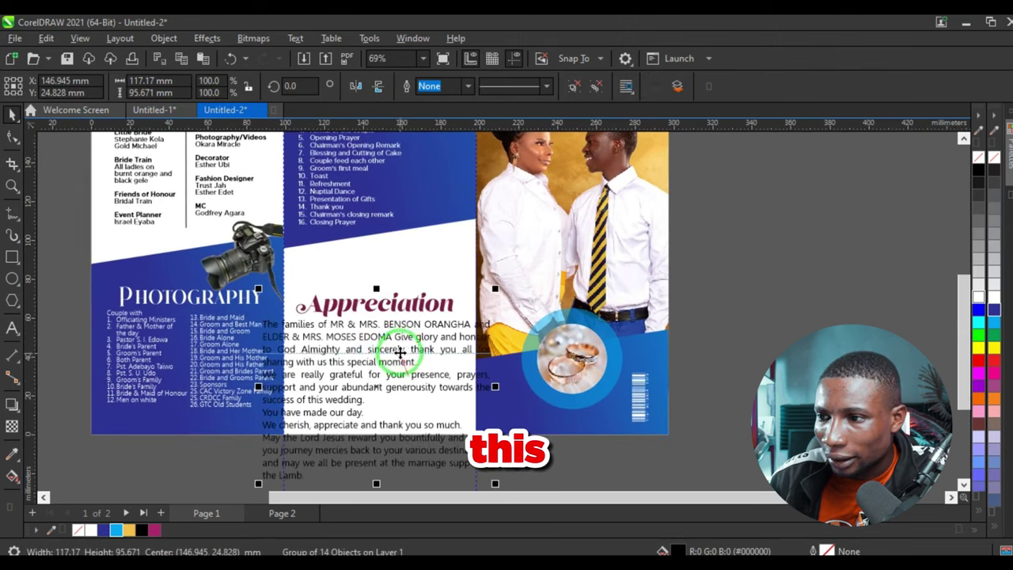
pyautogui.moveTo(406, 310); pyautogui.dragTo(409, 272)
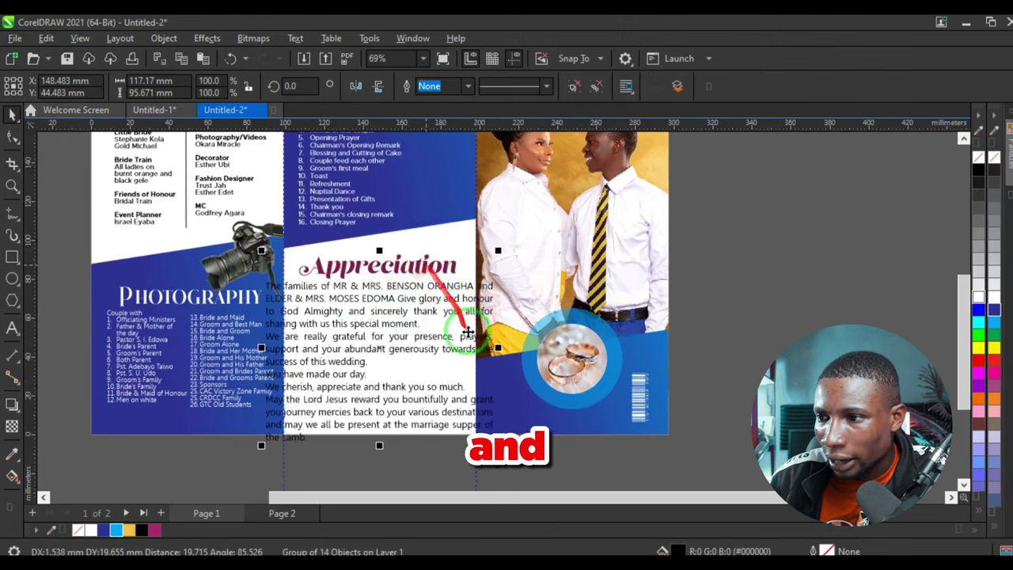
pyautogui.scroll(-1, 474, 337)
pyautogui.moveTo(496, 431); pyautogui.dragTo(459, 421)
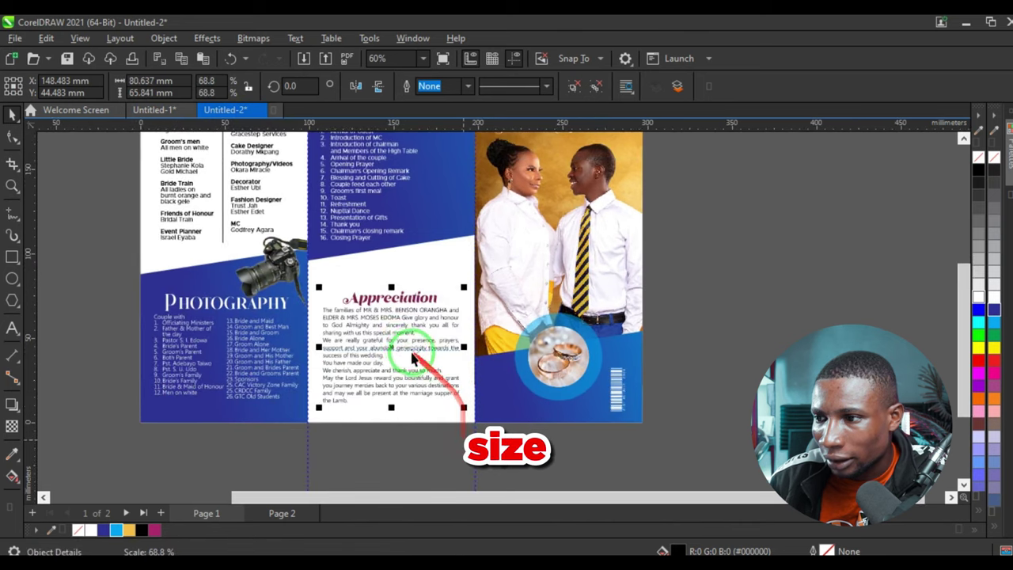
# Enlarge the "Appreciation" text to about 87 × 71 mm and position it just beneath the reception list's blue shape
pyautogui.scroll(2, 384, 300)
pyautogui.moveTo(383, 297); pyautogui.dragTo(378, 257)
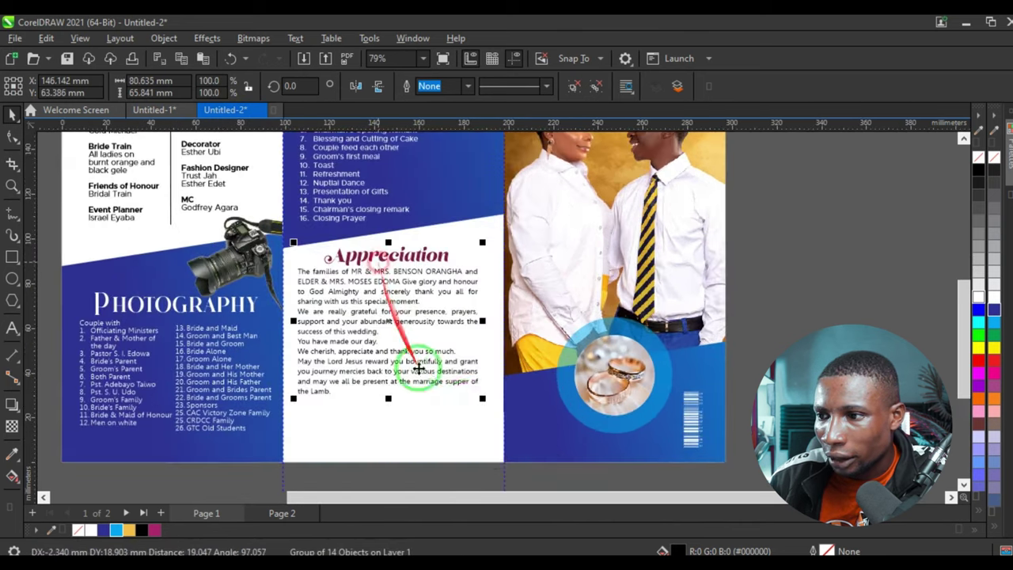
pyautogui.moveTo(480, 399); pyautogui.dragTo(497, 426)
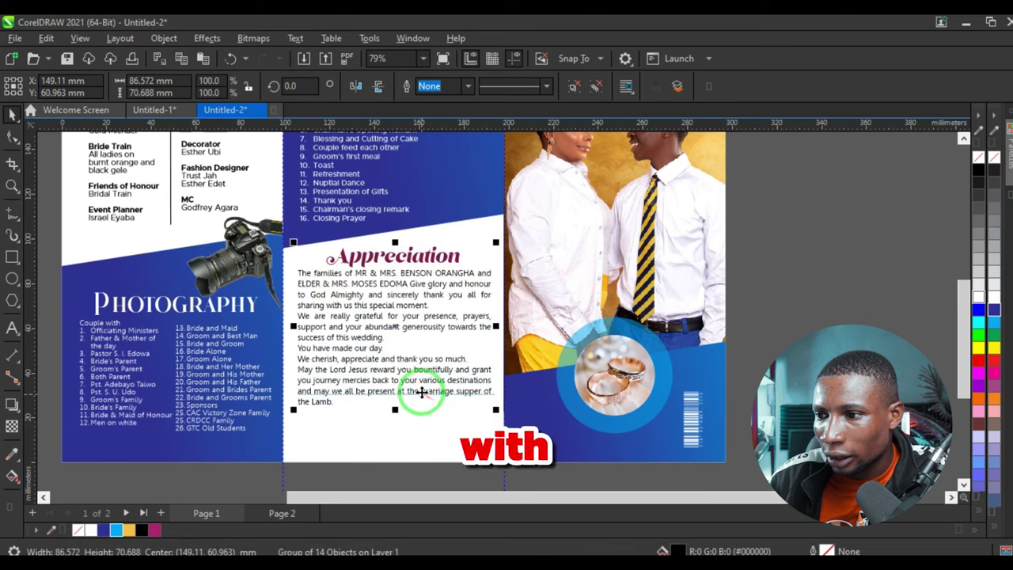
pyautogui.moveTo(407, 358); pyautogui.dragTo(403, 363)
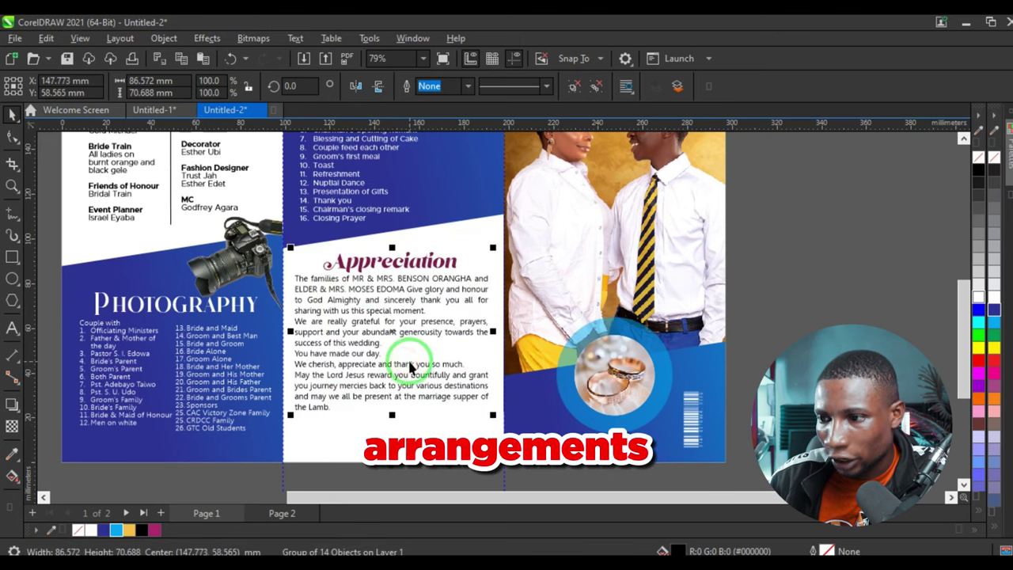
# Change the "Appreciation" heading to the glimmer of light font in dark blue and size it to about 67 × 12 mm
pyautogui.click(475, 88)
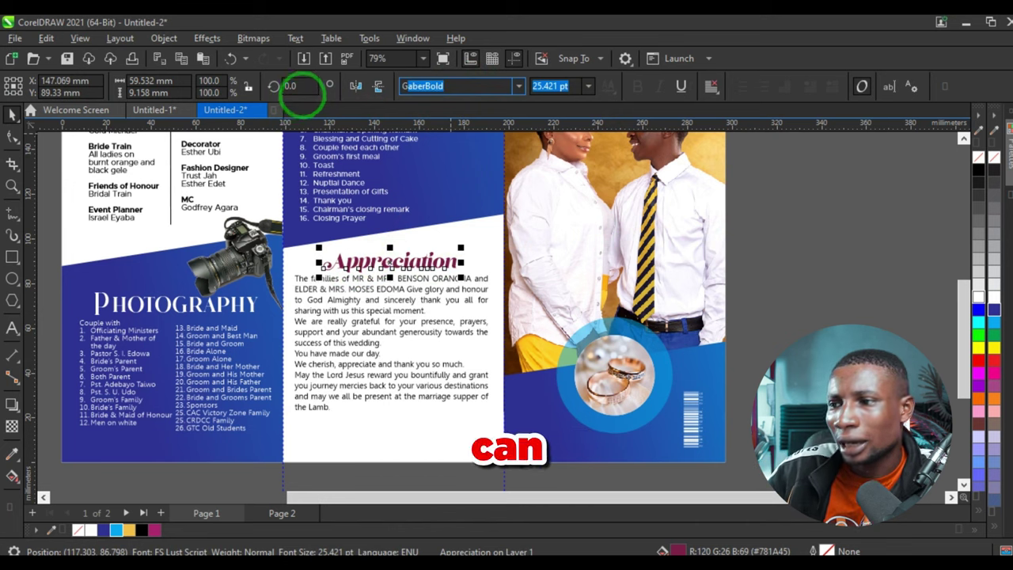
pyautogui.press('Return')
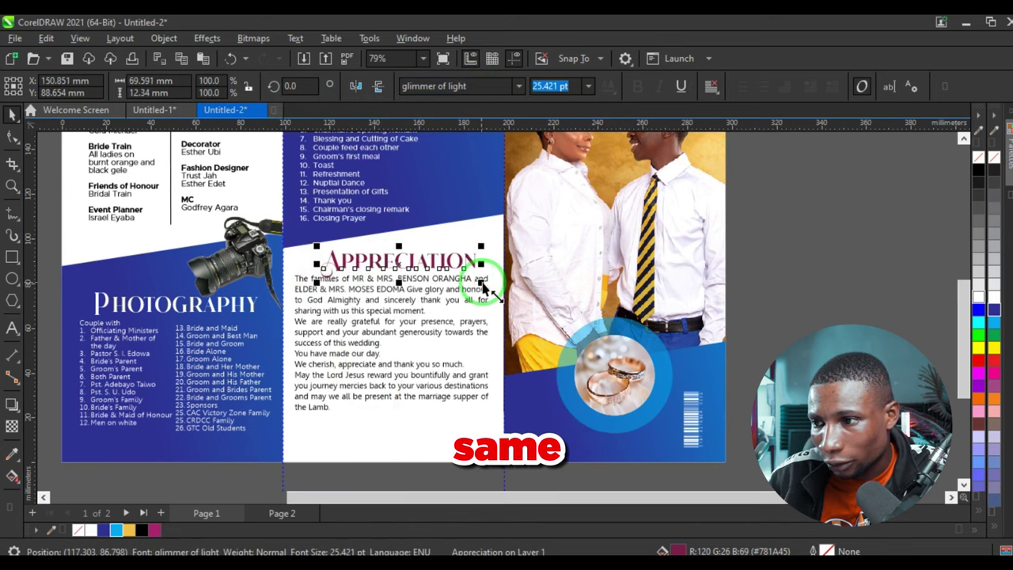
pyautogui.scroll(2, 456, 291)
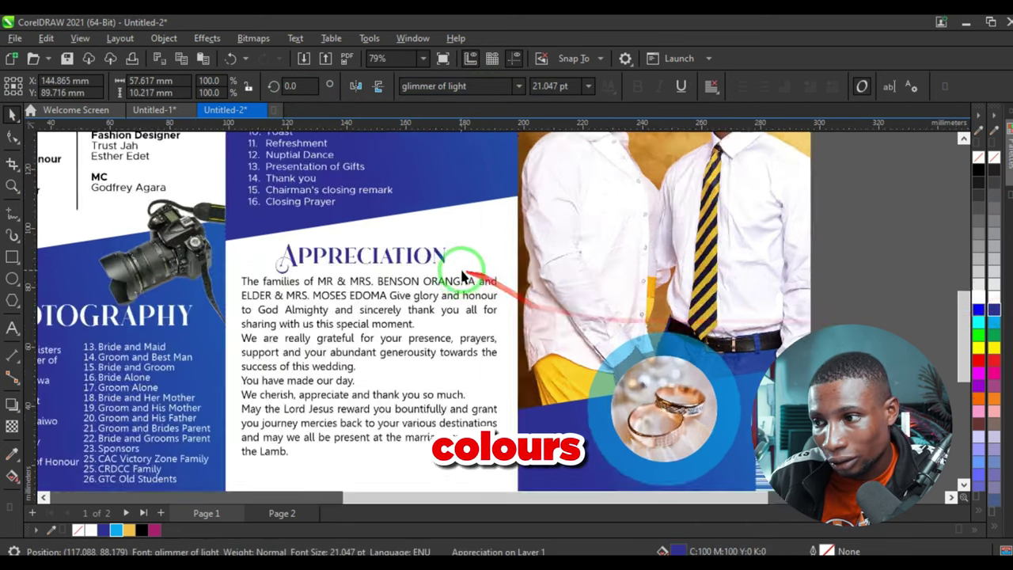
pyautogui.moveTo(450, 239); pyautogui.dragTo(479, 225)
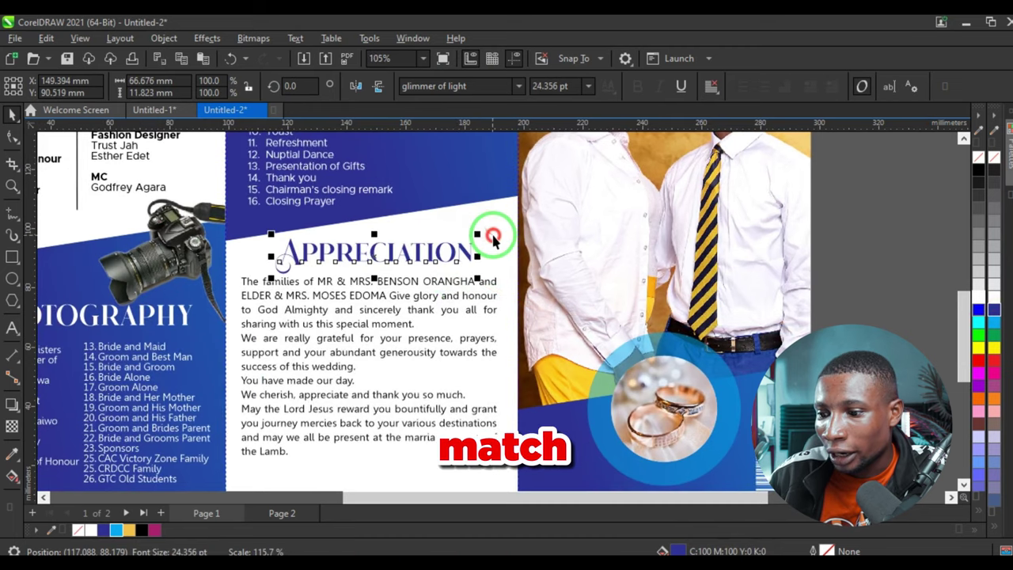
# Scale the "Appreciation" heading and body text together to about 82 × 69 mm, leaving margins inside the middle panel
pyautogui.keyDown('shift'); pyautogui.click(493, 236); pyautogui.keyUp('shift')
pyautogui.scroll(-3, 448, 272)
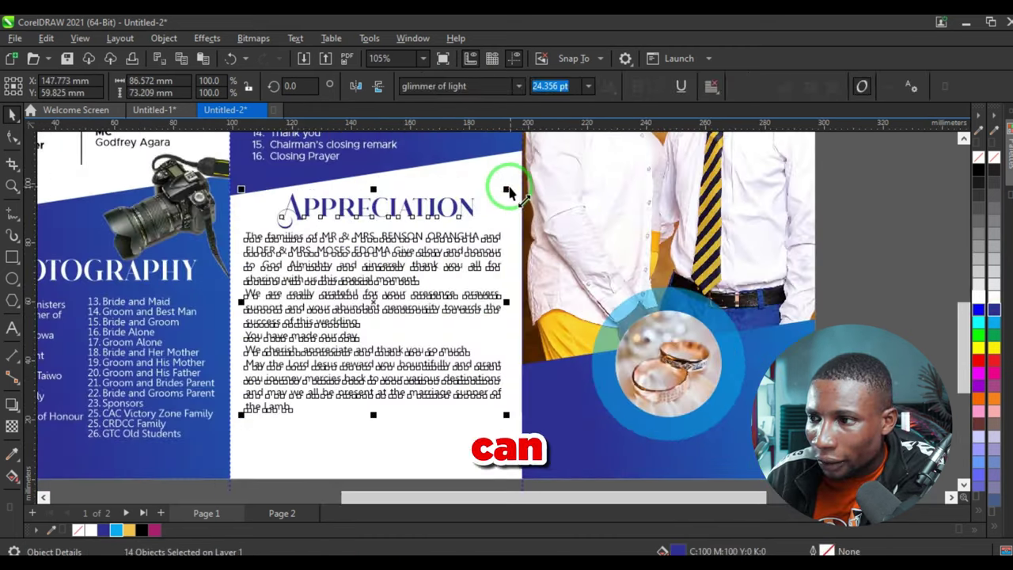
pyautogui.moveTo(500, 193)
pyautogui.mouseDown()
pyautogui.moveTo(475, 203)
pyautogui.moveTo(485, 204)
pyautogui.mouseUp()
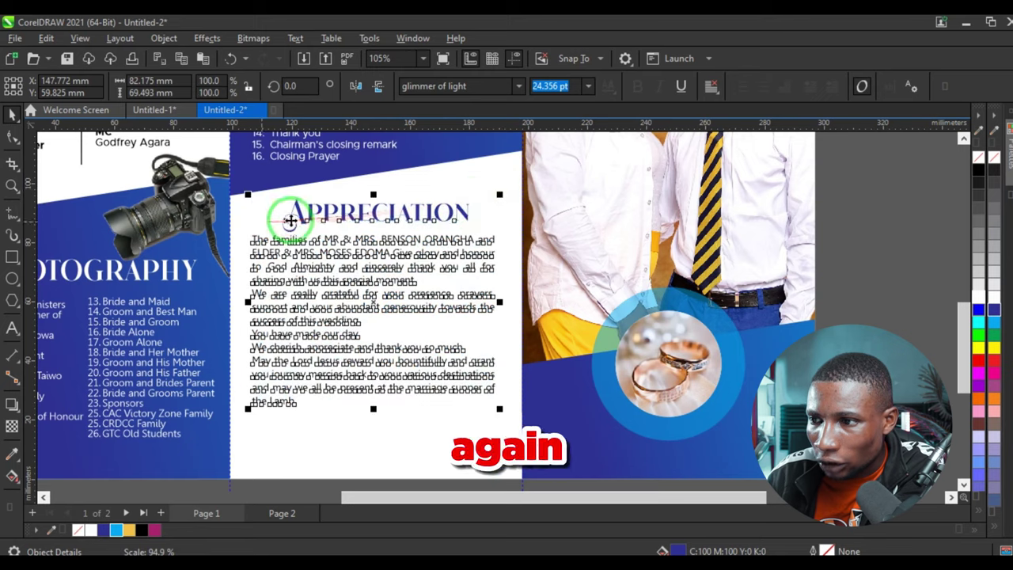
pyautogui.moveTo(298, 224); pyautogui.dragTo(287, 232)
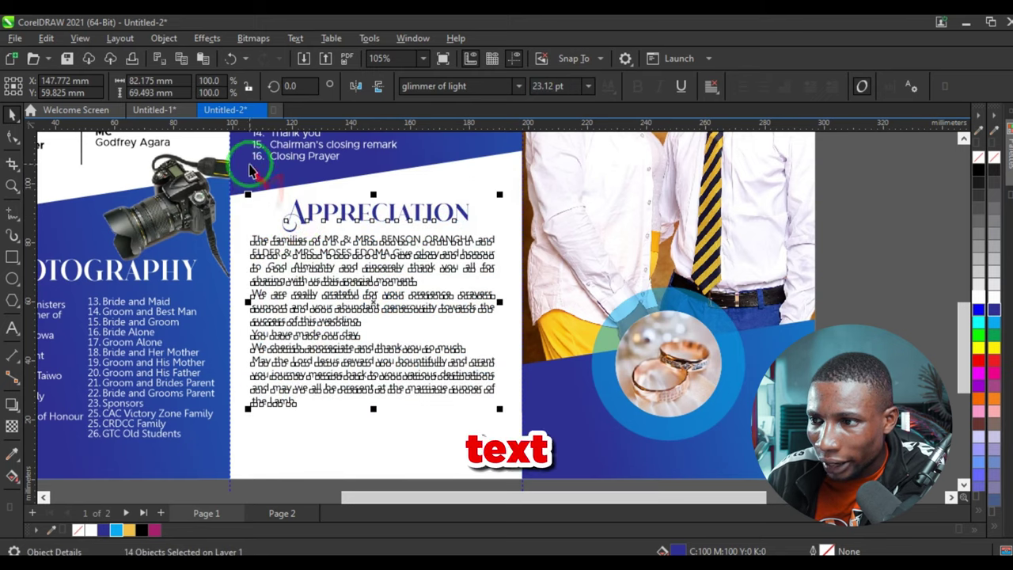
# Check the "Appreciation" text's alignment and margins, and review the complete layouts of page 1 and page 2
pyautogui.scroll(1, 242, 140)
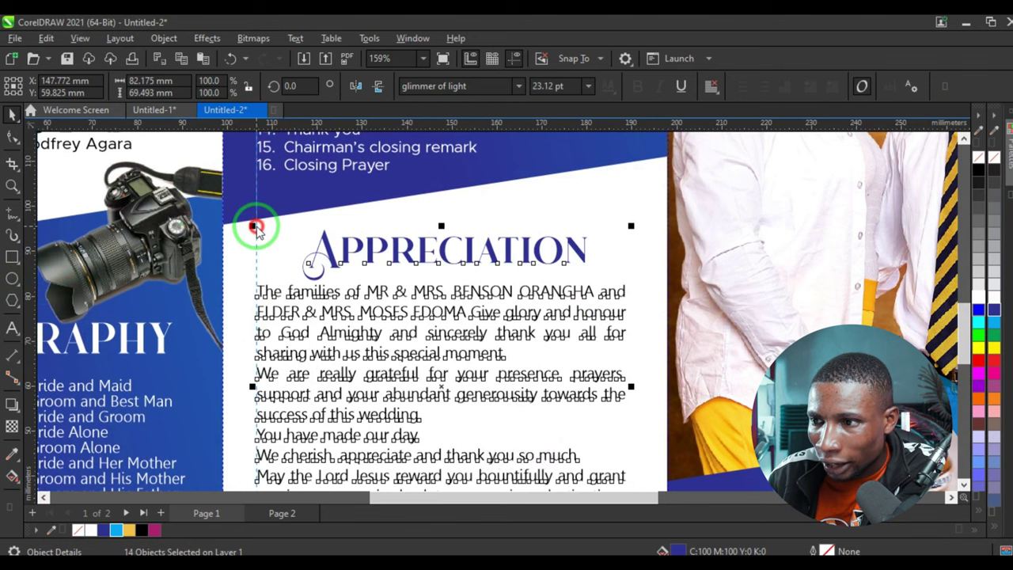
pyautogui.moveTo(255, 227); pyautogui.dragTo(4, 261)
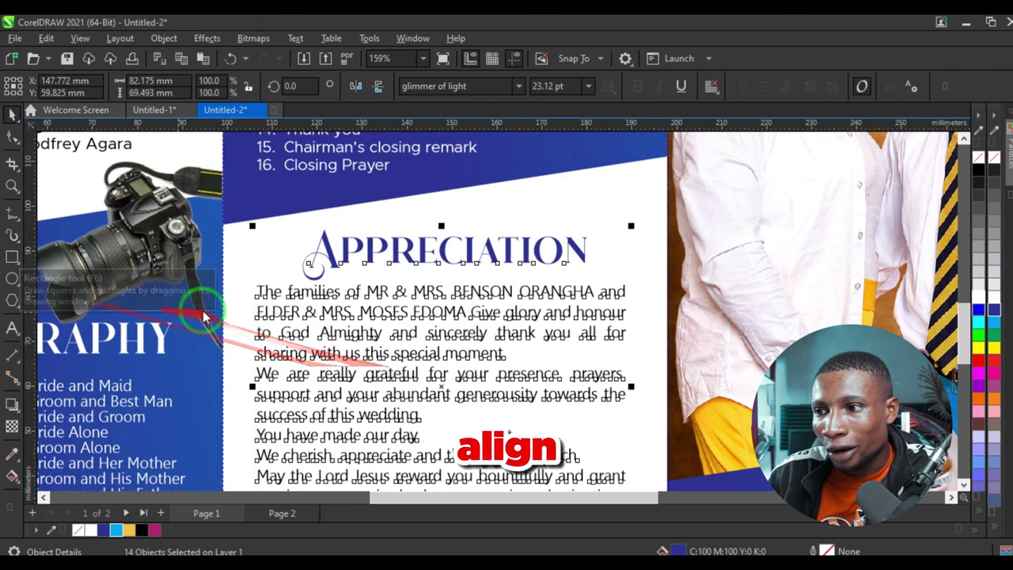
pyautogui.scroll(-5, 197, 316)
pyautogui.scroll(4, 340, 384)
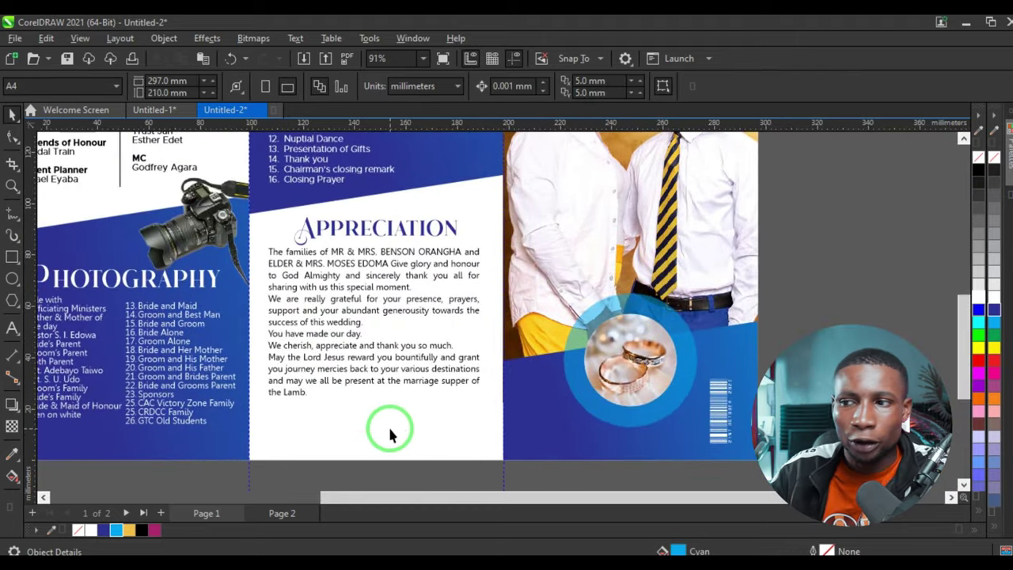
pyautogui.scroll(-4, 389, 434)
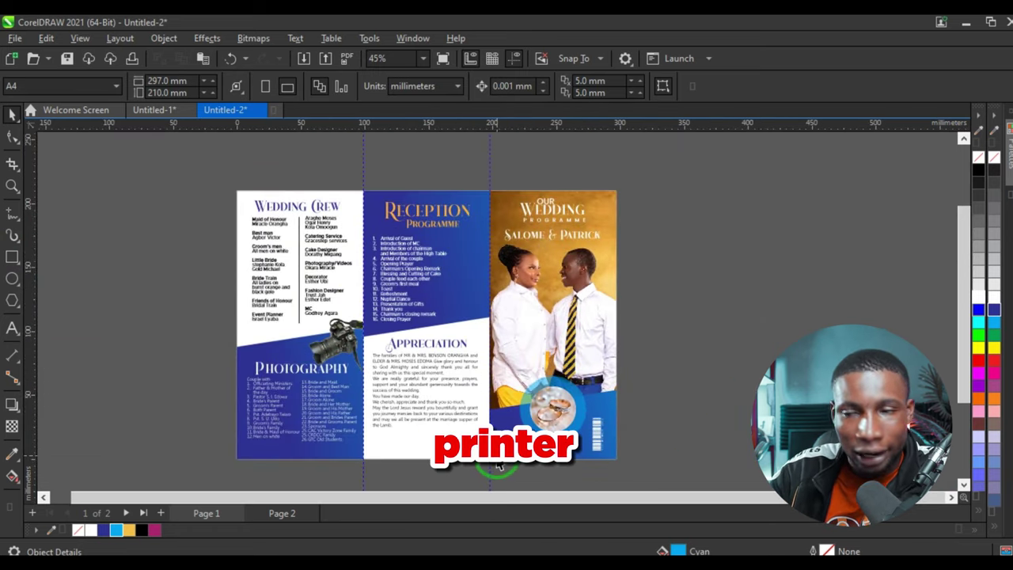
pyautogui.scroll(1, 419, 348)
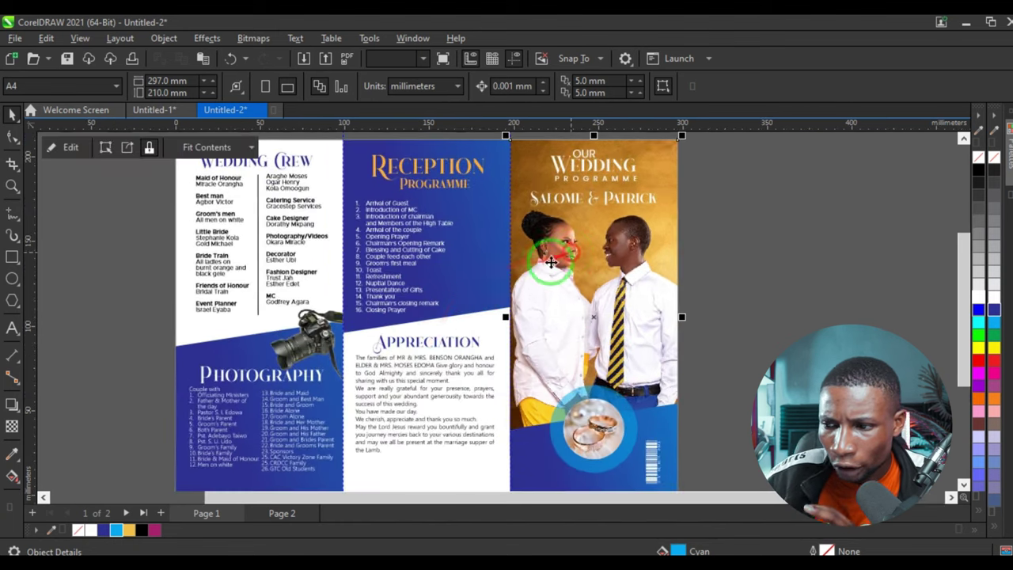
pyautogui.click(281, 512)
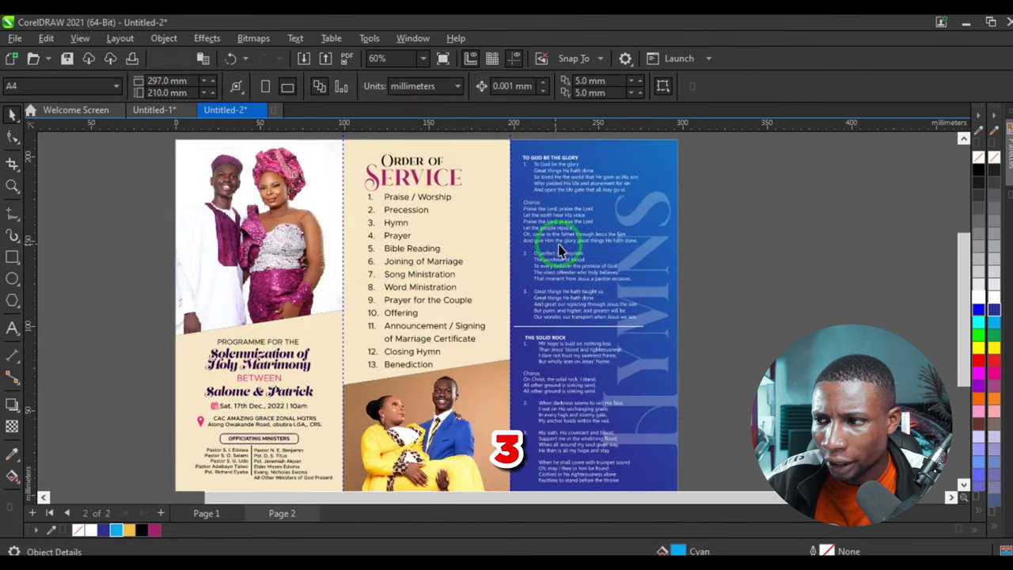
pyautogui.click(205, 513)
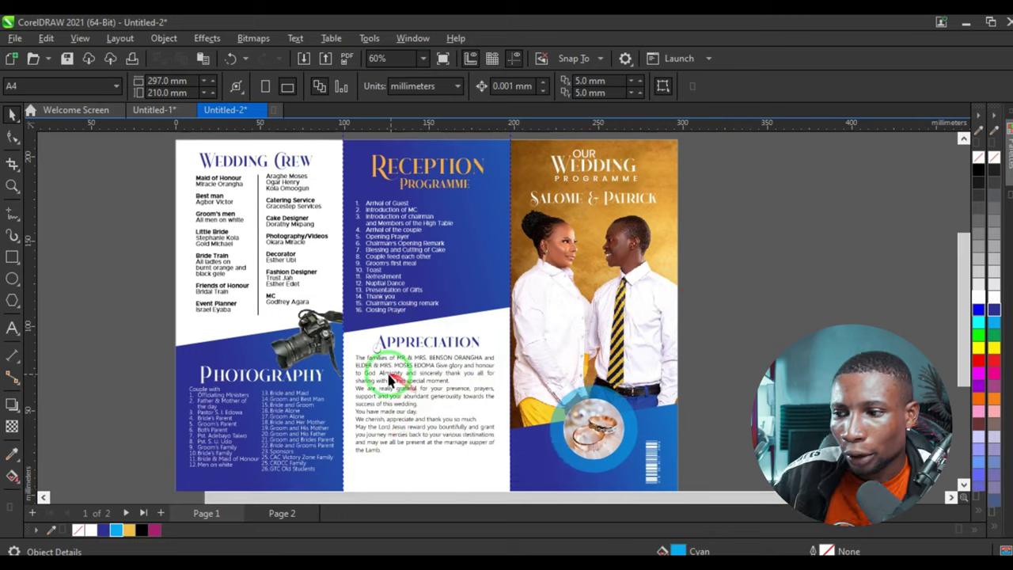
# Import the WEDDING FLOWER PDF from the WEDDING PROGRAMME RESOURCES folder beside page 1
pyautogui.click(417, 552)
pyautogui.click(610, 463)
pyautogui.click(897, 208)
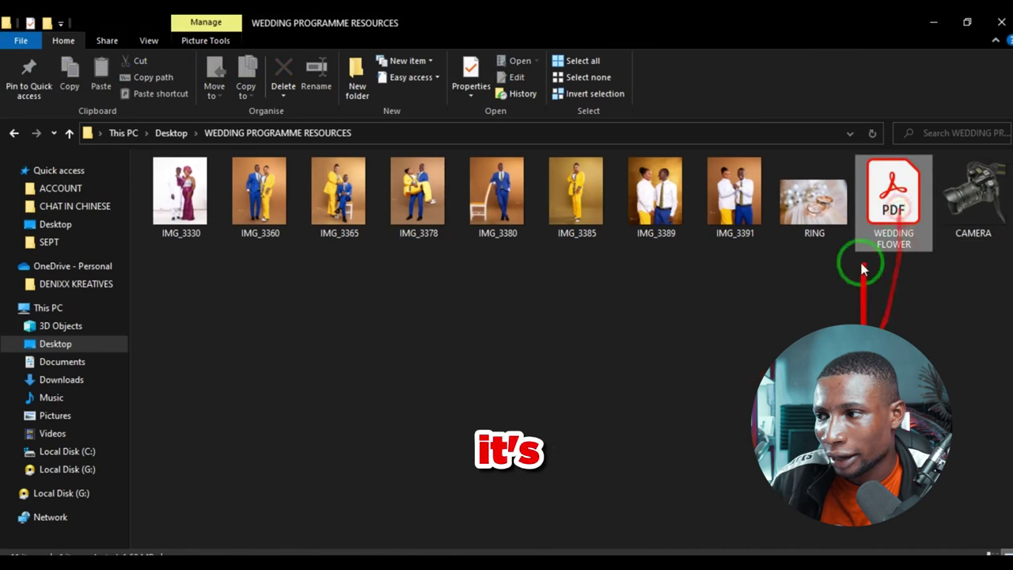
pyautogui.moveTo(892, 204); pyautogui.dragTo(773, 334)
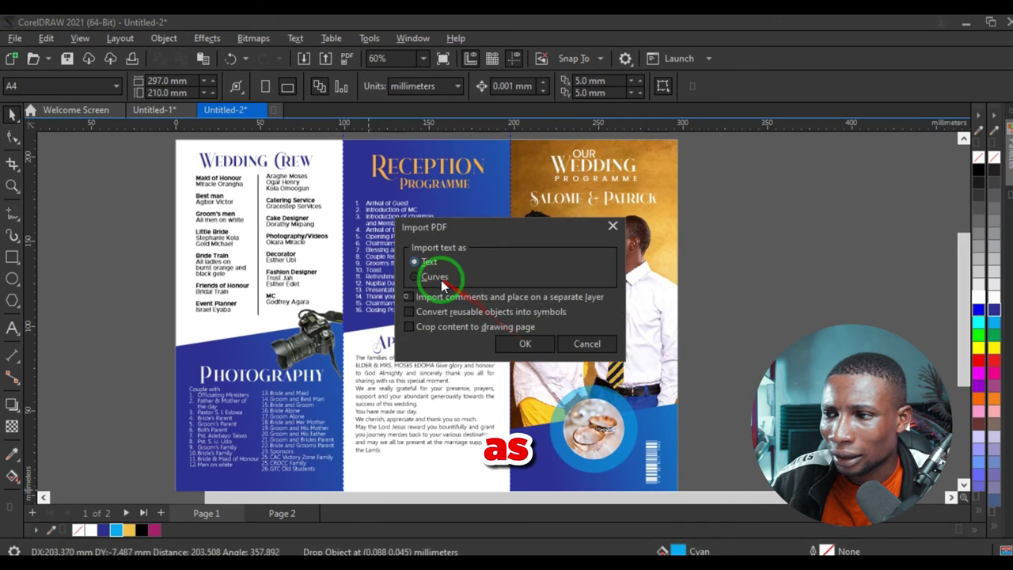
pyautogui.click(526, 345)
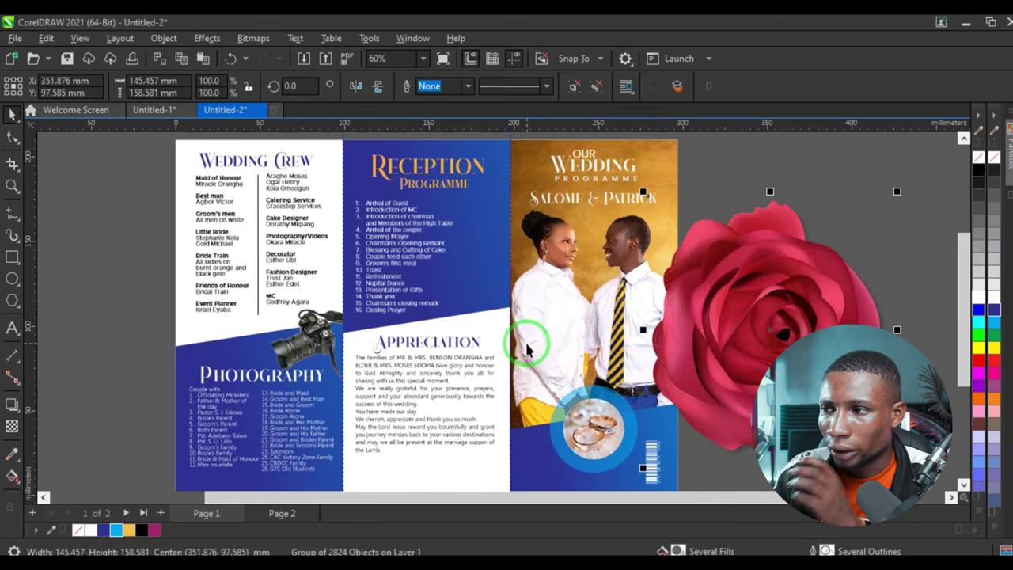
# Convert the imported rose to a 300 dpi bitmap in RGB Color (24-bit) mode
pyautogui.click(255, 39)
pyautogui.click(271, 58)
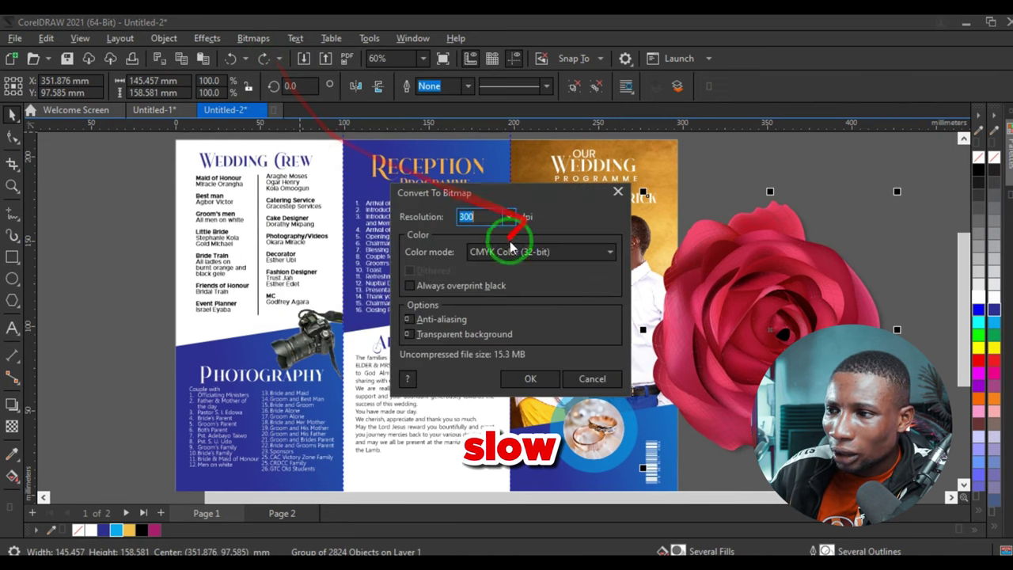
pyautogui.click(518, 252)
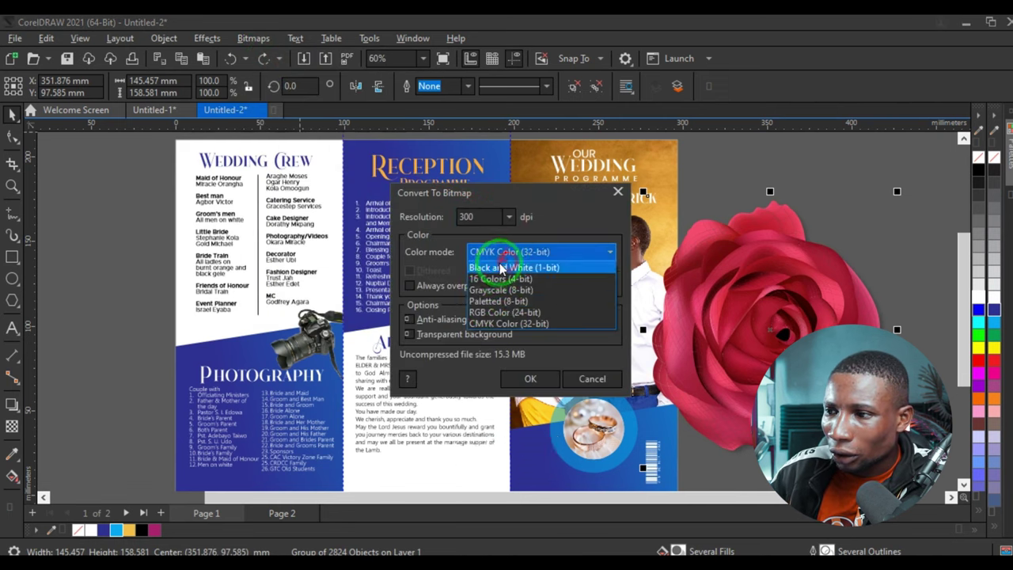
pyautogui.click(494, 313)
pyautogui.click(528, 379)
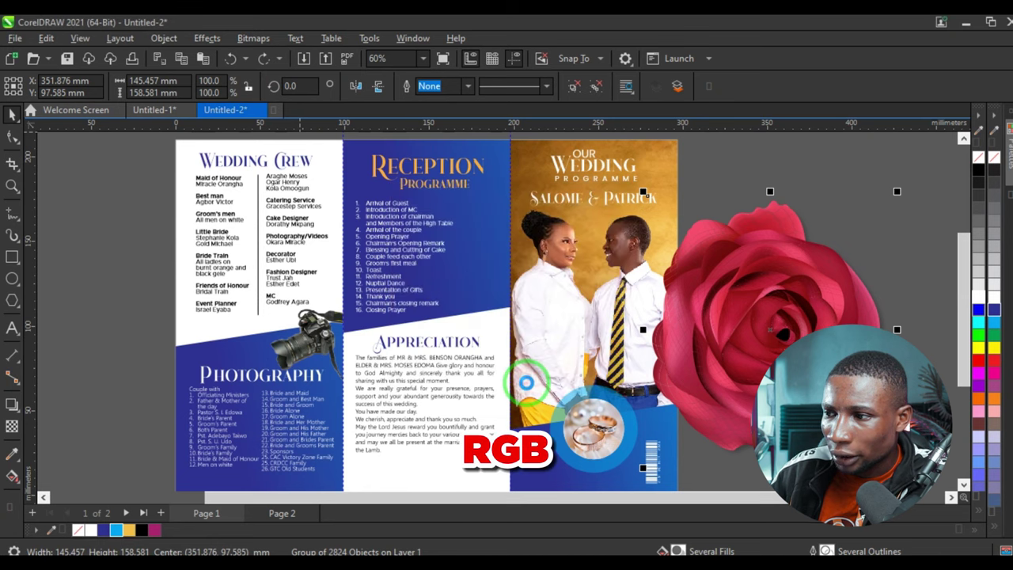
# Scale the rose to about 55 × 60 mm and place it beside the reception list, overlapping the fold with the cover panel
pyautogui.click(904, 197)
pyautogui.moveTo(897, 199); pyautogui.dragTo(846, 256)
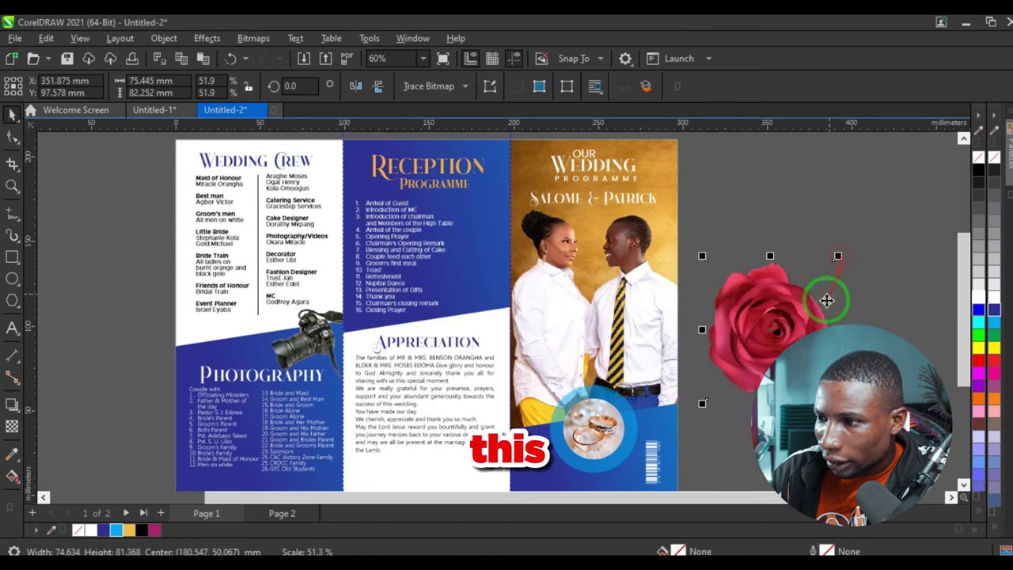
pyautogui.moveTo(825, 298); pyautogui.dragTo(493, 276)
pyautogui.moveTo(549, 187); pyautogui.dragTo(534, 207)
pyautogui.scroll(2, 498, 261)
pyautogui.moveTo(498, 261); pyautogui.dragTo(482, 285)
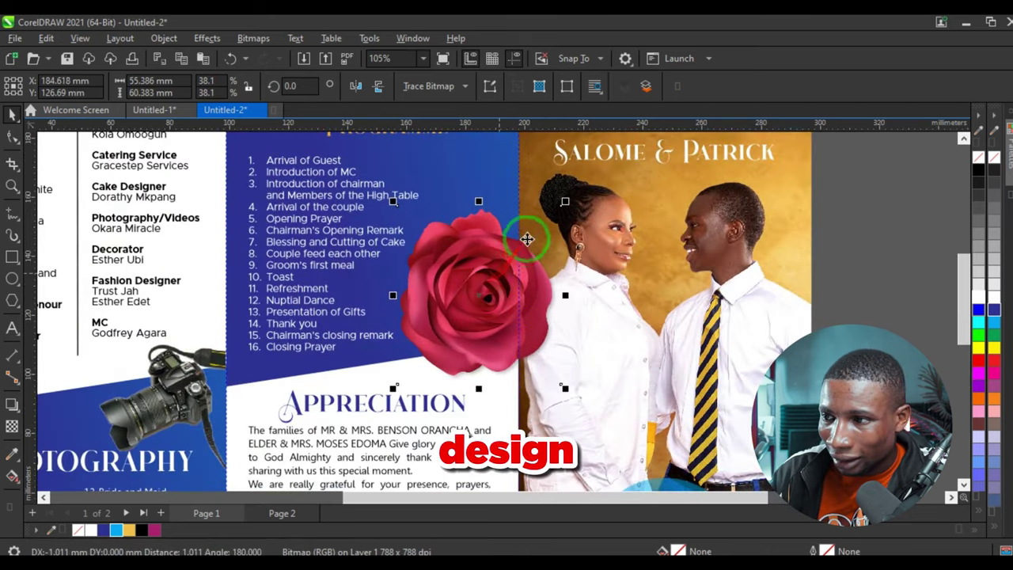
pyautogui.scroll(-3, 524, 242)
pyautogui.scroll(1, 707, 315)
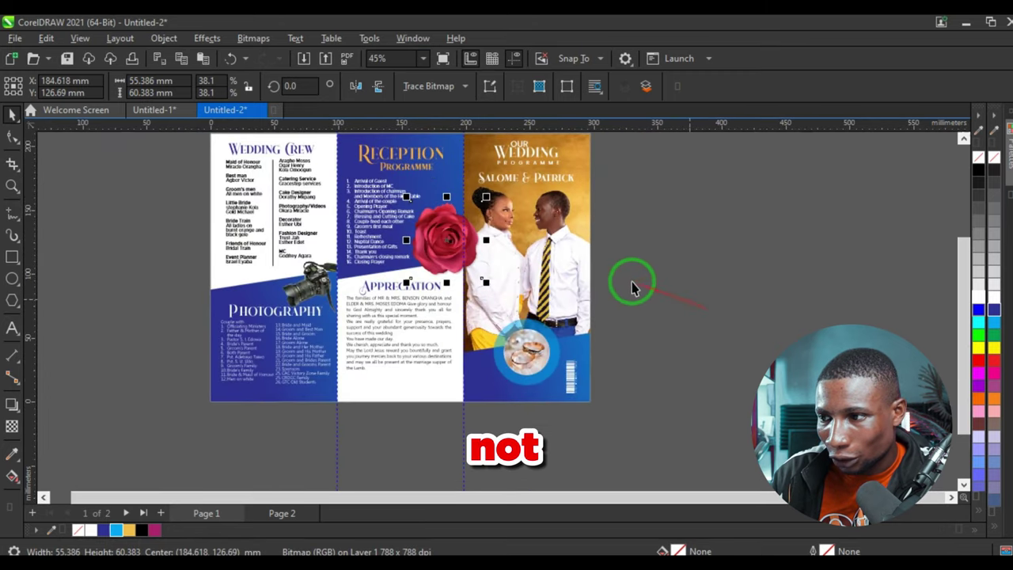
# Copy the rose and PowerClip copies inside the cover panel, at its lower corner behind the rings and on its outer edge
pyautogui.moveTo(457, 241); pyautogui.dragTo(492, 407)
pyautogui.rightClick(502, 424)
pyautogui.click(491, 404)
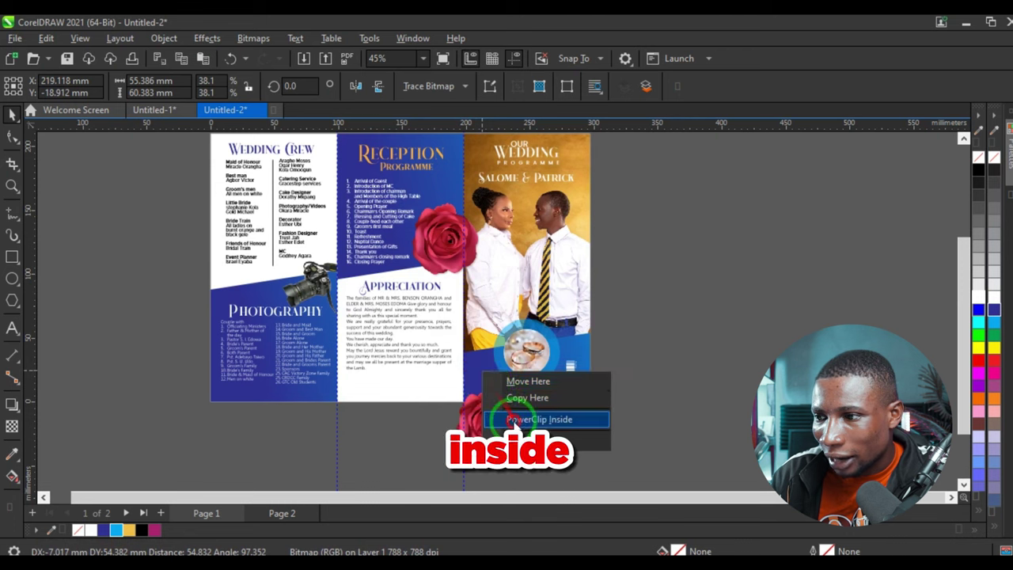
pyautogui.click(538, 418)
pyautogui.moveTo(485, 371); pyautogui.dragTo(614, 342)
pyautogui.rightClick(620, 349)
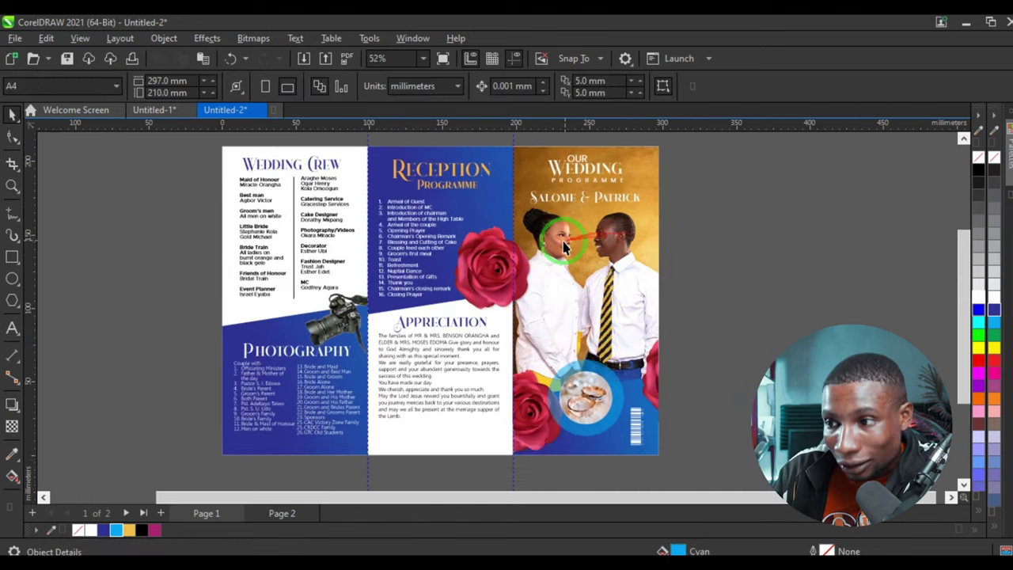
# Copy the rose, PowerClip it inside the photography panel's blue shape and position it on the page's outer edge above the list
pyautogui.click(500, 267)
pyautogui.moveTo(493, 267)
pyautogui.mouseDown()
pyautogui.moveTo(214, 309)
pyautogui.moveTo(201, 329)
pyautogui.moveTo(226, 311)
pyautogui.moveTo(238, 316)
pyautogui.mouseUp()
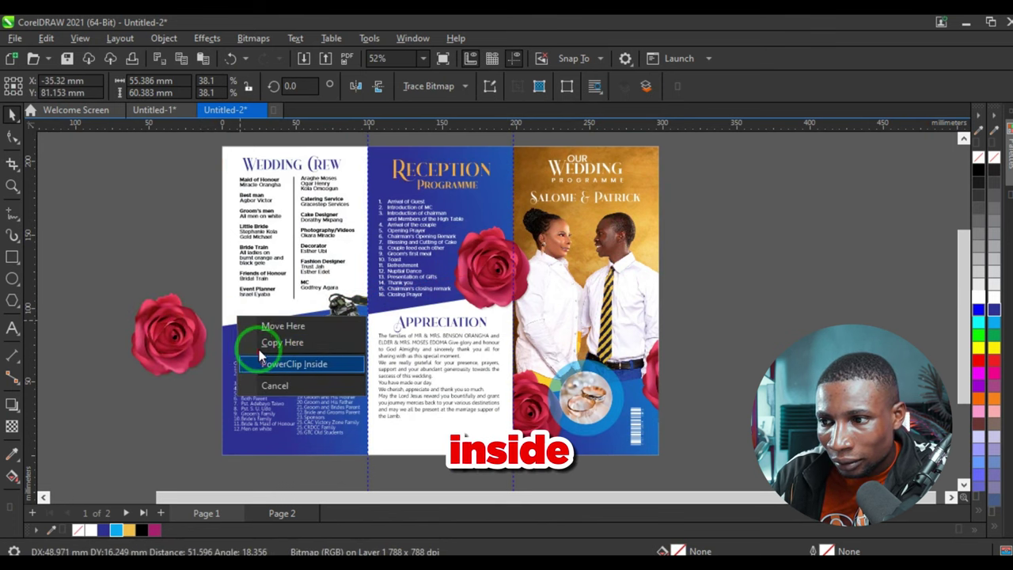
pyautogui.click(293, 363)
pyautogui.keyDown('alt'); pyautogui.click(240, 308); pyautogui.keyUp('alt')
pyautogui.moveTo(260, 315); pyautogui.dragTo(222, 312)
pyautogui.scroll(2, 240, 319)
pyautogui.scroll(-5, 231, 321)
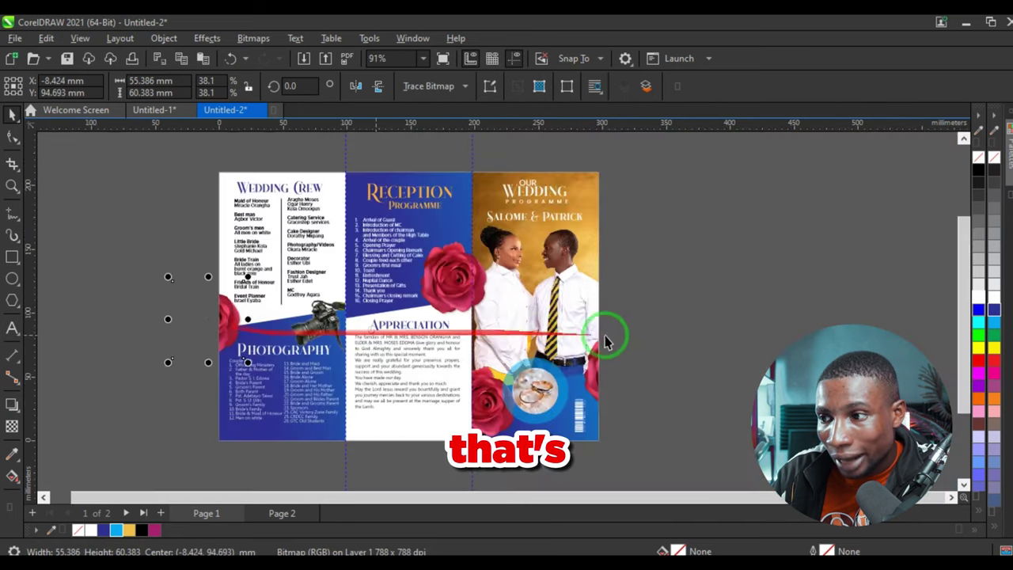
# Copy the rose beside the reception list on page 1 and paste it onto page 2
pyautogui.click(635, 331)
pyautogui.scroll(1, 434, 215)
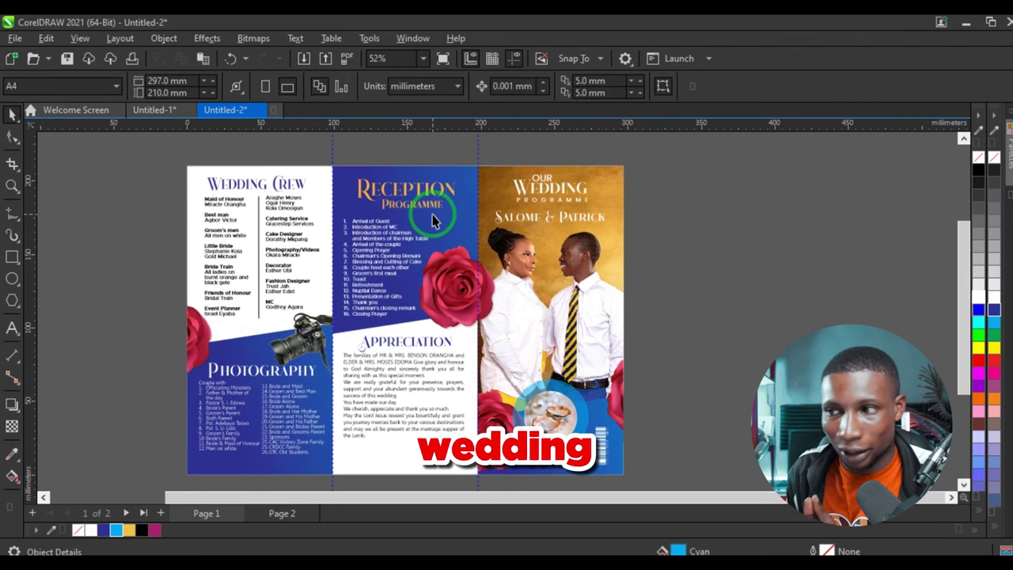
pyautogui.click(443, 277)
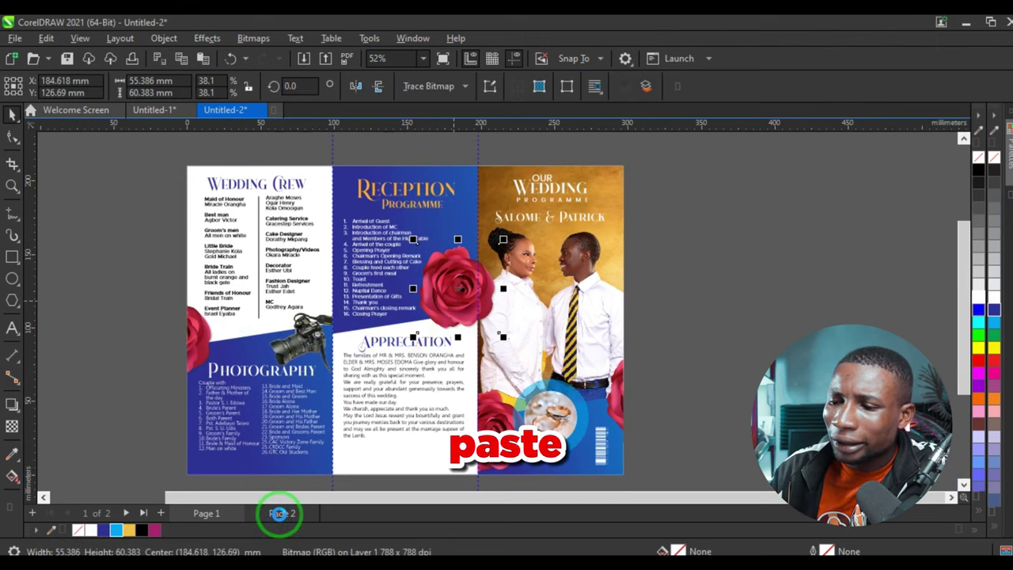
pyautogui.click(280, 513)
pyautogui.hotkey('ctrl', 'v')
pyautogui.scroll(3, 451, 222)
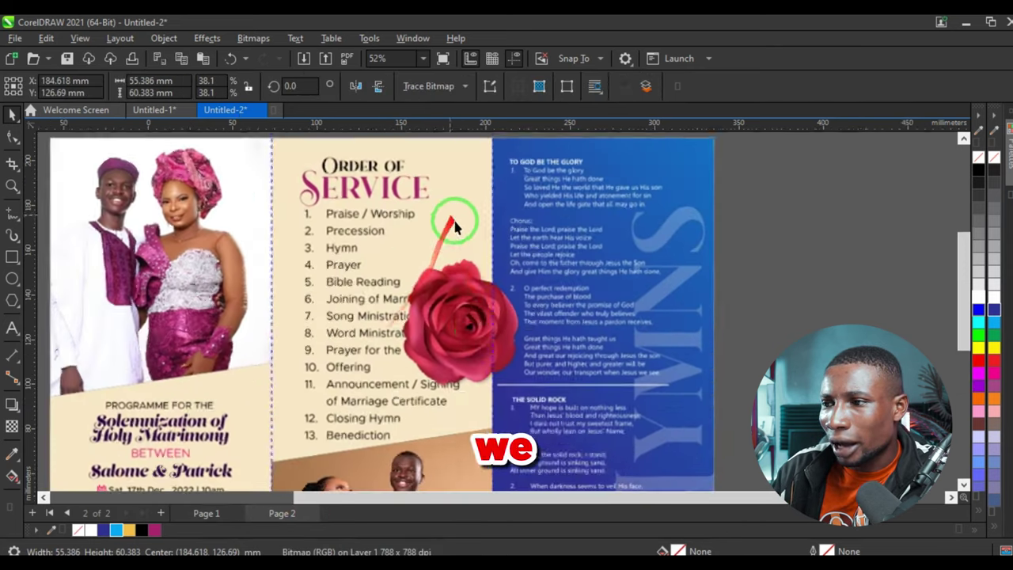
# Scale the pasted rose to about 40 × 44 mm and place it beside the Order of Service list, overlapping the fold with the hymns panel
pyautogui.moveTo(475, 305); pyautogui.dragTo(484, 222)
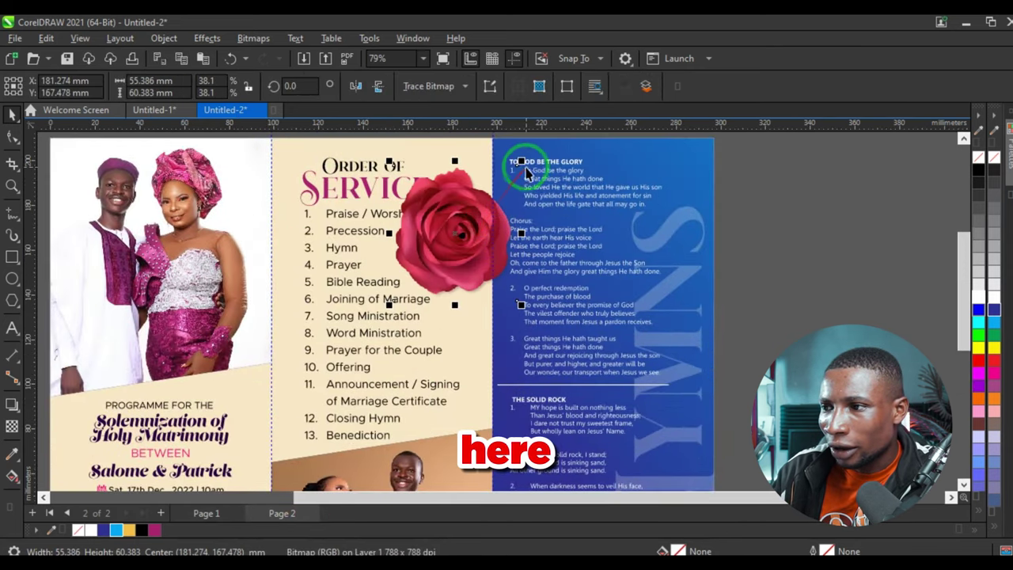
pyautogui.moveTo(520, 165); pyautogui.dragTo(512, 172)
pyautogui.moveTo(457, 233); pyautogui.dragTo(464, 244)
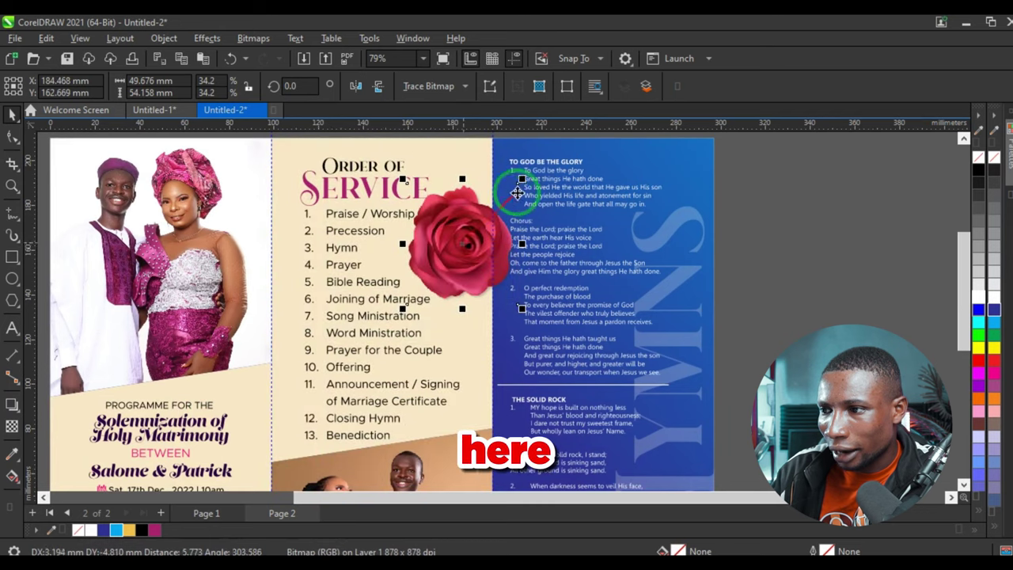
pyautogui.moveTo(524, 180); pyautogui.dragTo(510, 191)
# Copy the rose, PowerClip it inside the Solemnization panel and position it on the page's outer edge at about 84 × 91 mm
pyautogui.moveTo(482, 238); pyautogui.dragTo(341, 185)
pyautogui.scroll(-3, 484, 229)
pyautogui.scroll(-2, 485, 228)
pyautogui.click(824, 230)
pyautogui.scroll(2, 490, 261)
pyautogui.rightClick(272, 262)
pyautogui.click(257, 339)
pyautogui.keyDown('ctrl'); pyautogui.click(246, 290); pyautogui.keyUp('ctrl')
pyautogui.moveTo(284, 251); pyautogui.dragTo(197, 264)
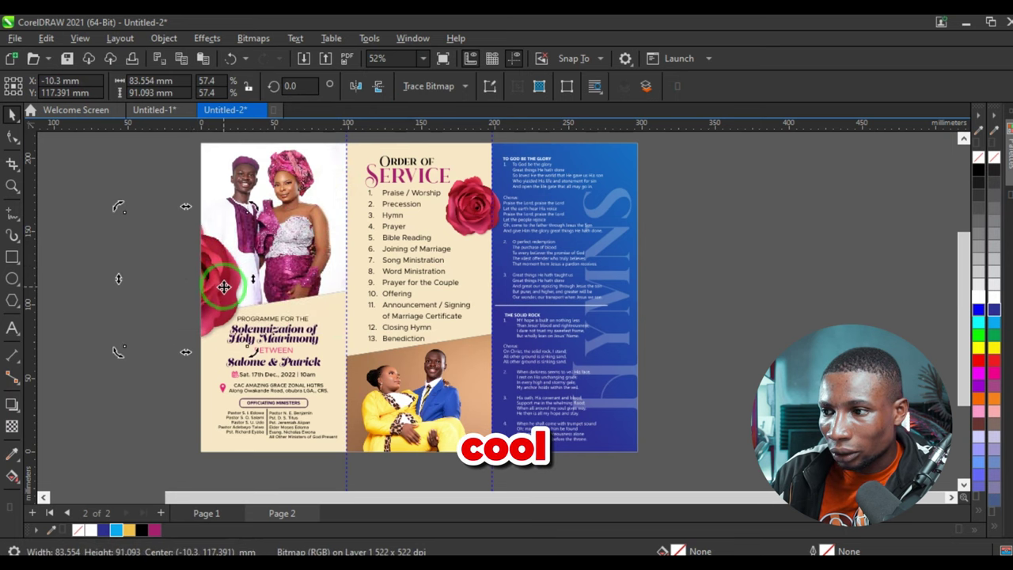
pyautogui.press('Escape')
# Copy the Order of Service rose, PowerClip it inside the blue hymns panel and enlarge it at the panel's lower outer corner
pyautogui.click(477, 210)
pyautogui.moveTo(475, 210); pyautogui.dragTo(609, 384)
pyautogui.rightClick(775, 333)
pyautogui.click(755, 345)
pyautogui.click(815, 262)
pyautogui.click(780, 341)
pyautogui.click(622, 431)
pyautogui.keyDown('ctrl'); pyautogui.click(616, 392); pyautogui.keyUp('ctrl')
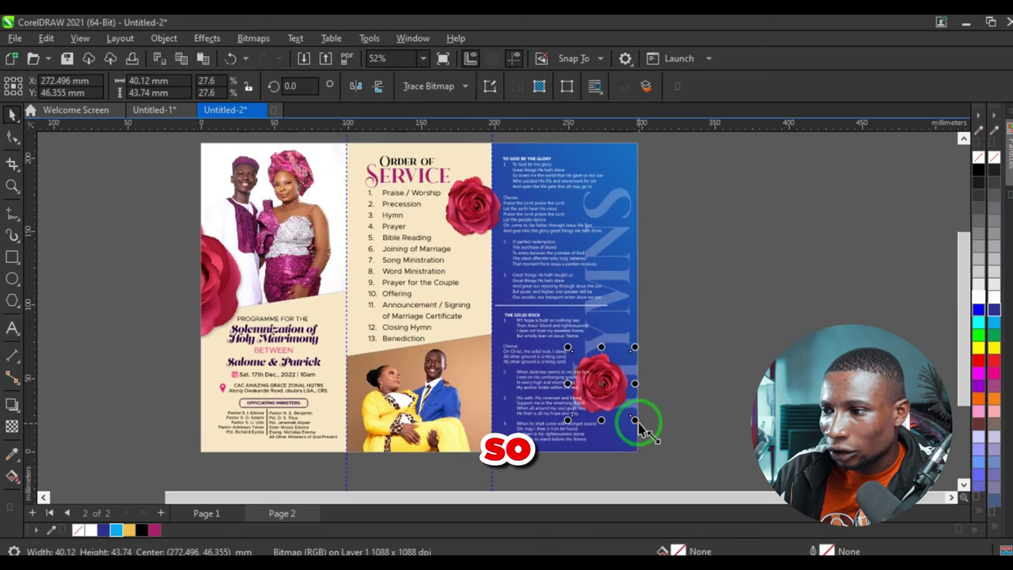
pyautogui.moveTo(635, 420); pyautogui.dragTo(622, 394)
pyautogui.scroll(-3, 640, 317)
pyautogui.click(739, 245)
# Review both brochure pages, comparing the rose placement across the folds and the contrast between the panels
pyautogui.scroll(3, 584, 225)
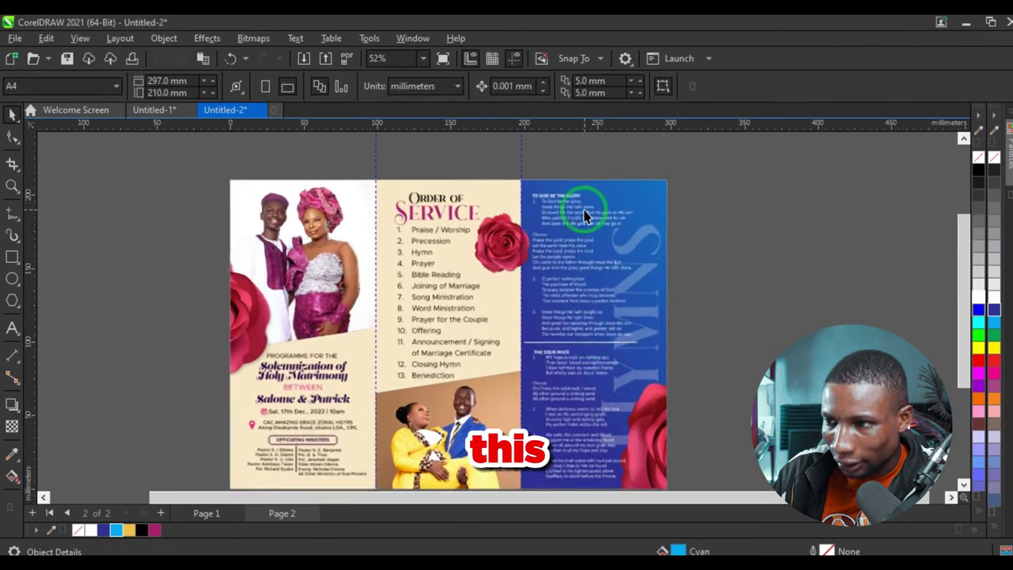
pyautogui.scroll(-1, 588, 326)
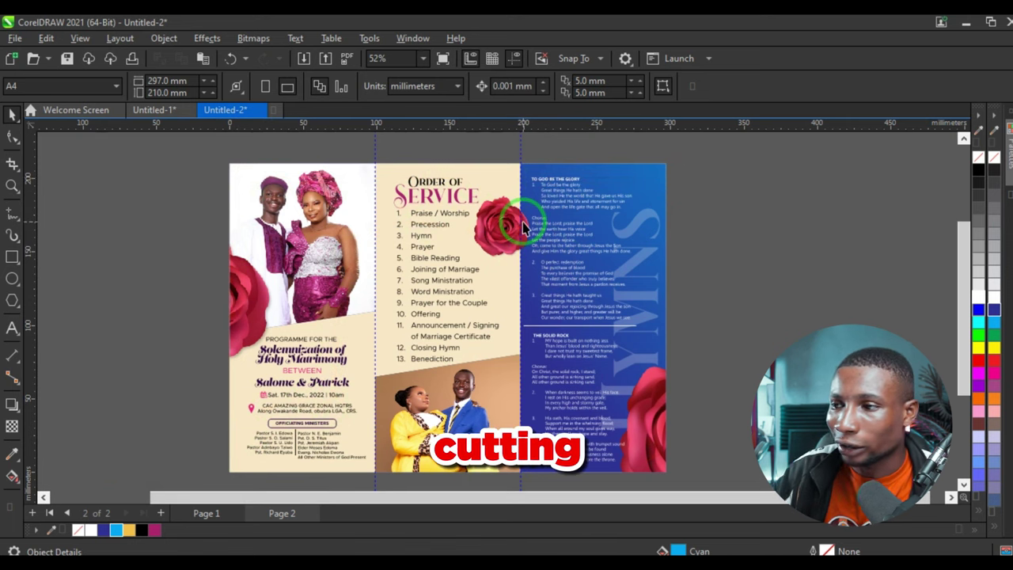
pyautogui.click(207, 513)
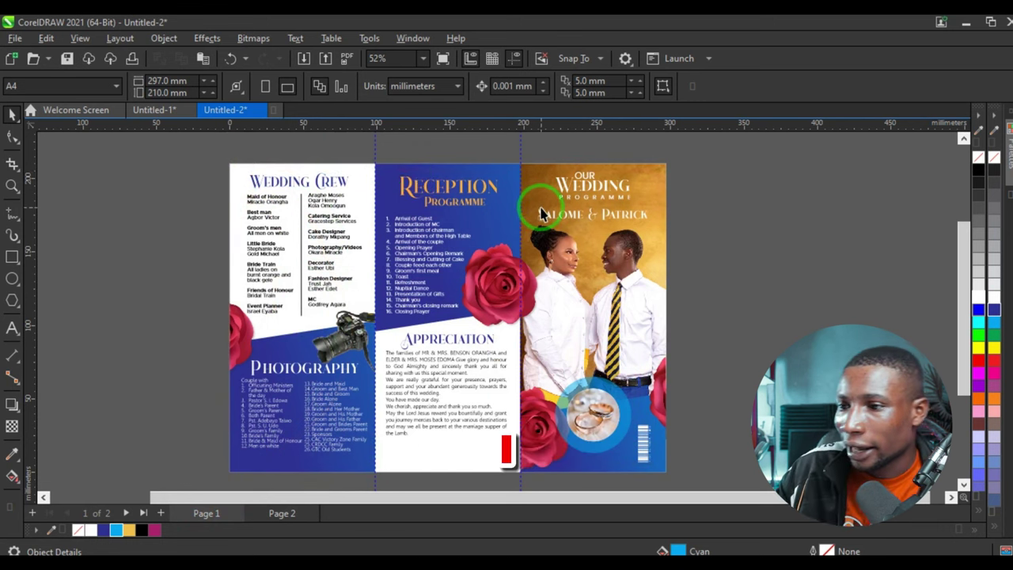
pyautogui.scroll(2, 338, 371)
pyautogui.scroll(-1, 223, 348)
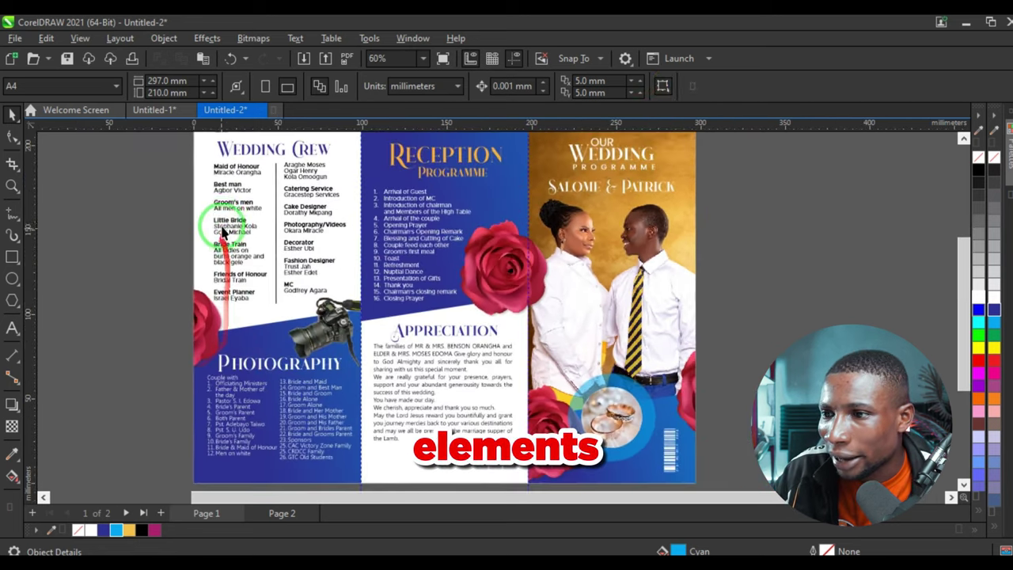
pyautogui.scroll(2, 381, 344)
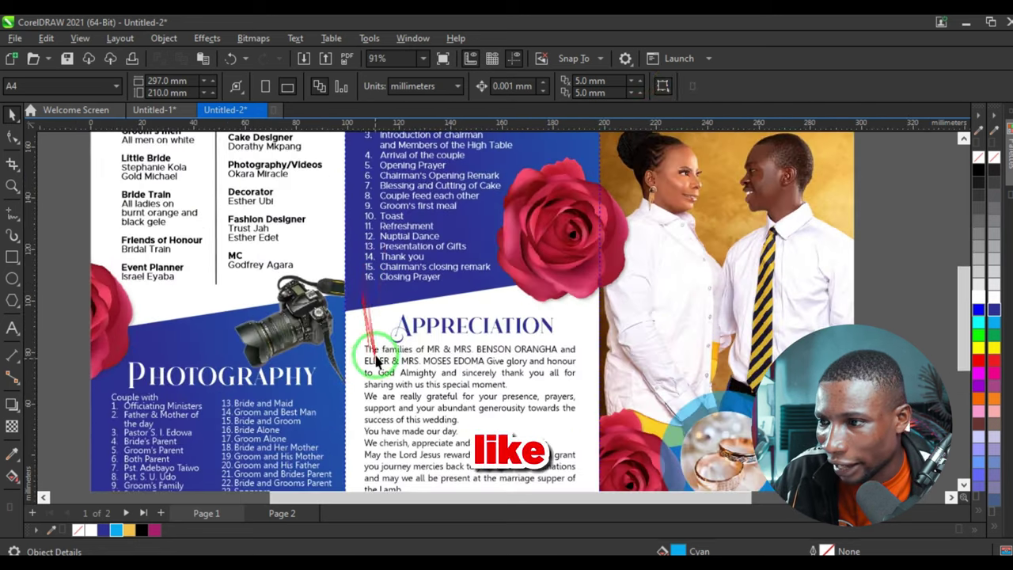
pyautogui.scroll(-1, 448, 288)
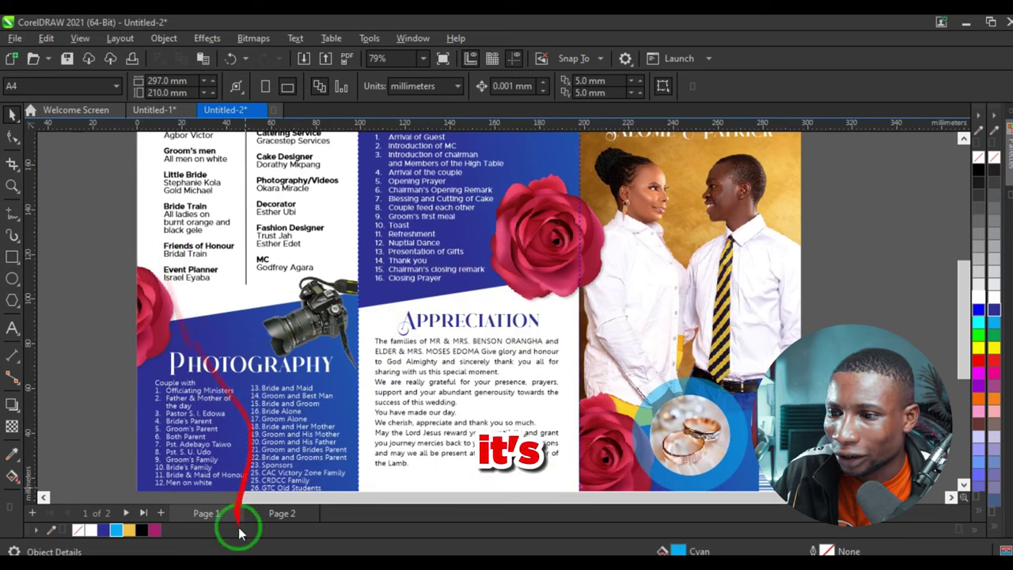
pyautogui.click(279, 514)
pyautogui.scroll(-2, 351, 182)
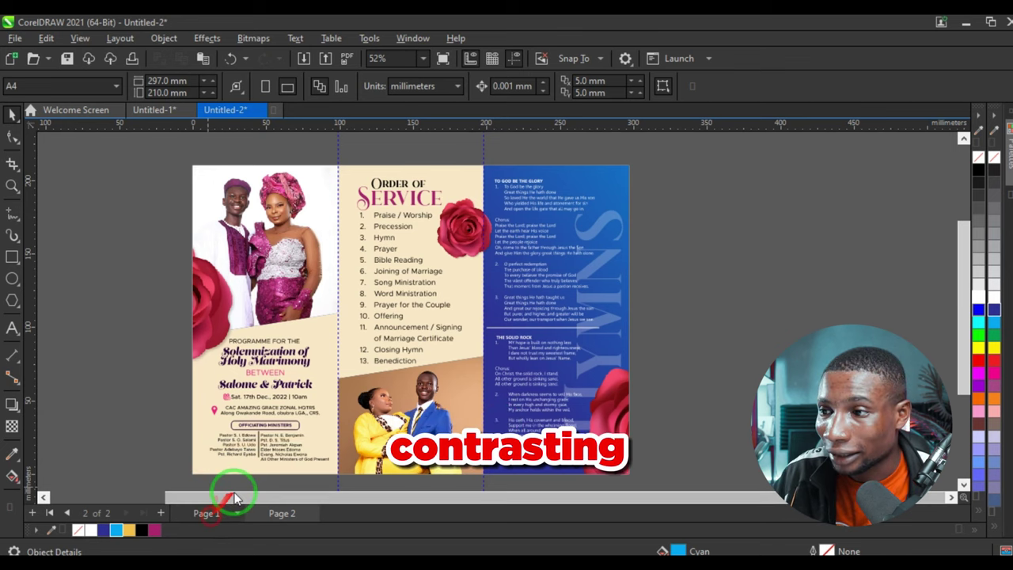
pyautogui.click(207, 512)
pyautogui.scroll(-1, 361, 293)
pyautogui.scroll(1, 379, 276)
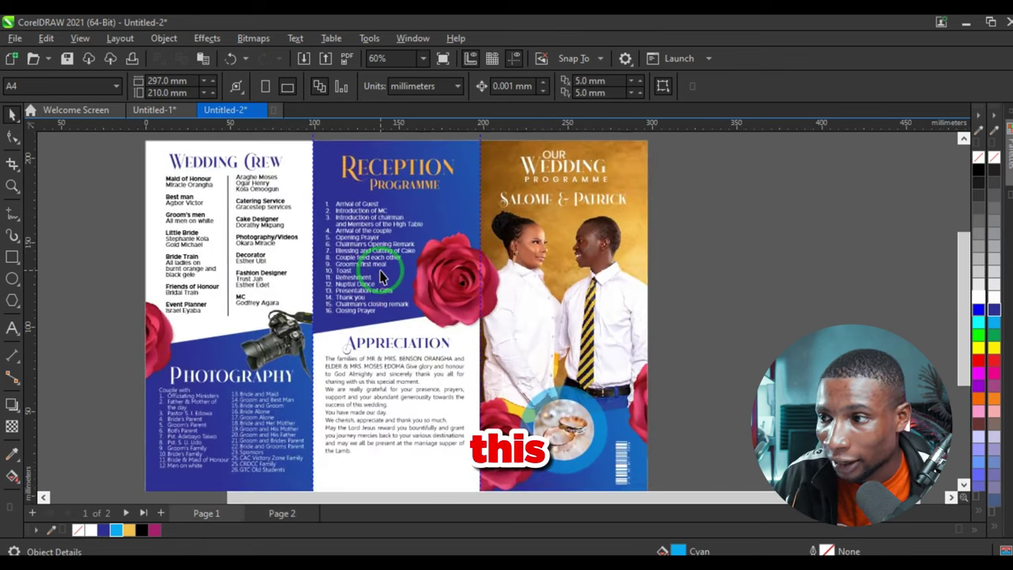
pyautogui.click(278, 514)
pyautogui.click(209, 514)
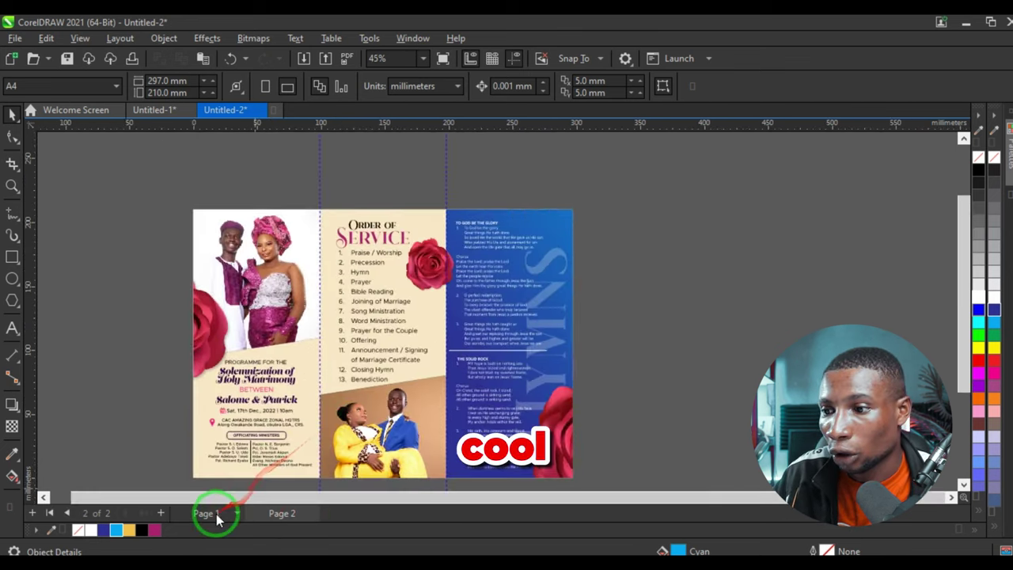